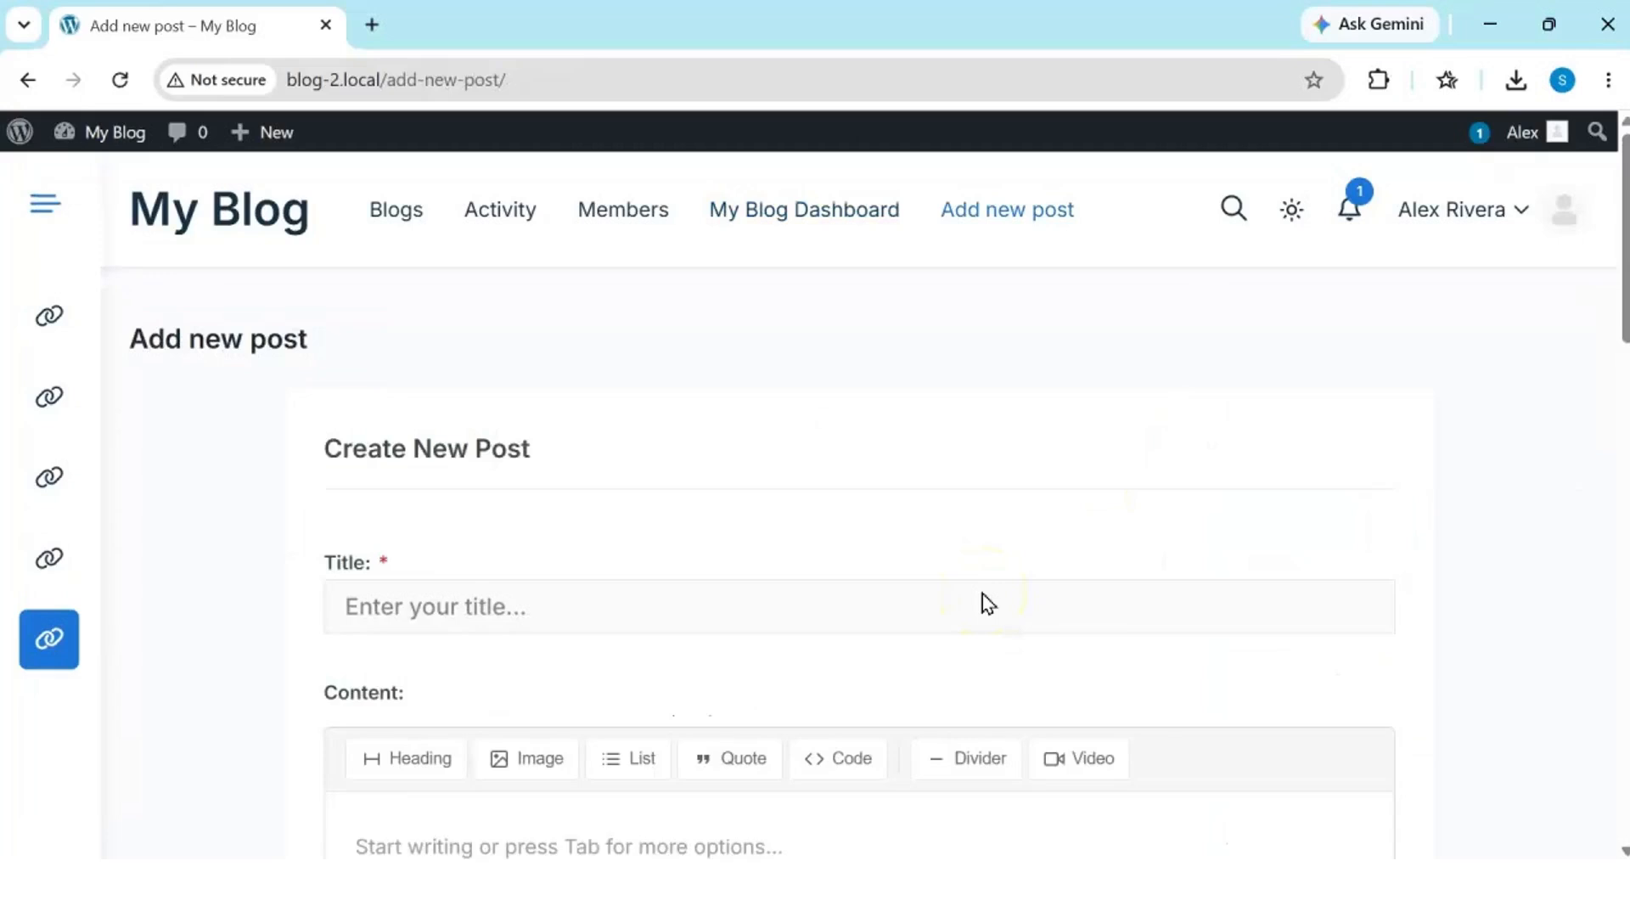
Step: Examine the front-end form for creating a new post, from its title and content editor down to the category field
scroll(982, 594, down, 2)
scroll(982, 594, down, 15)
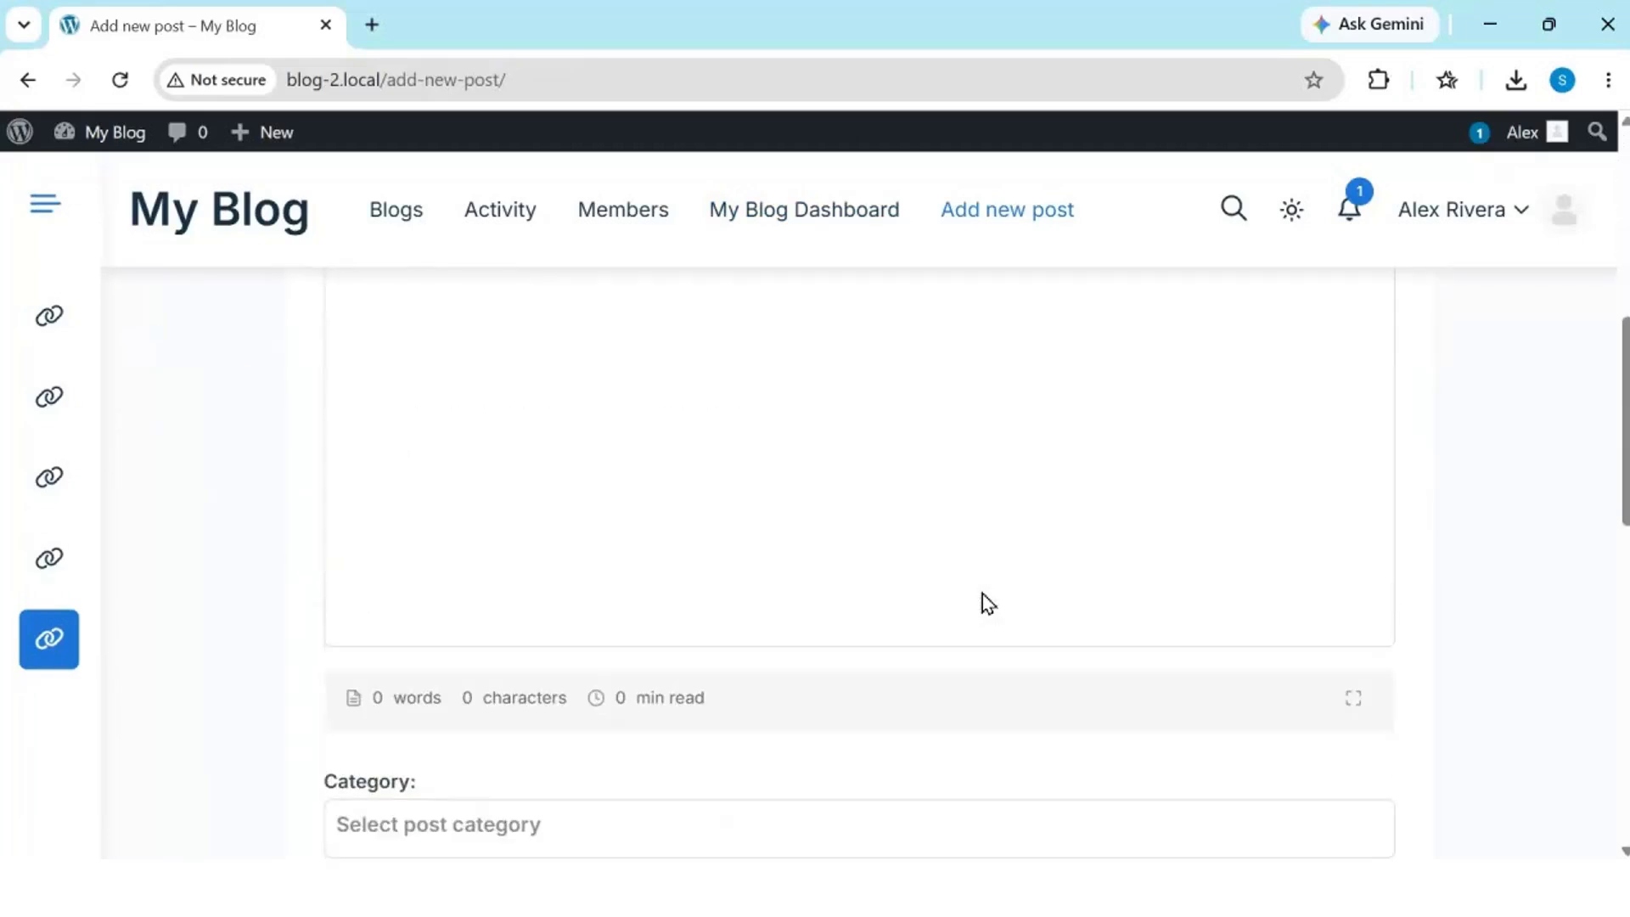
click(421, 661)
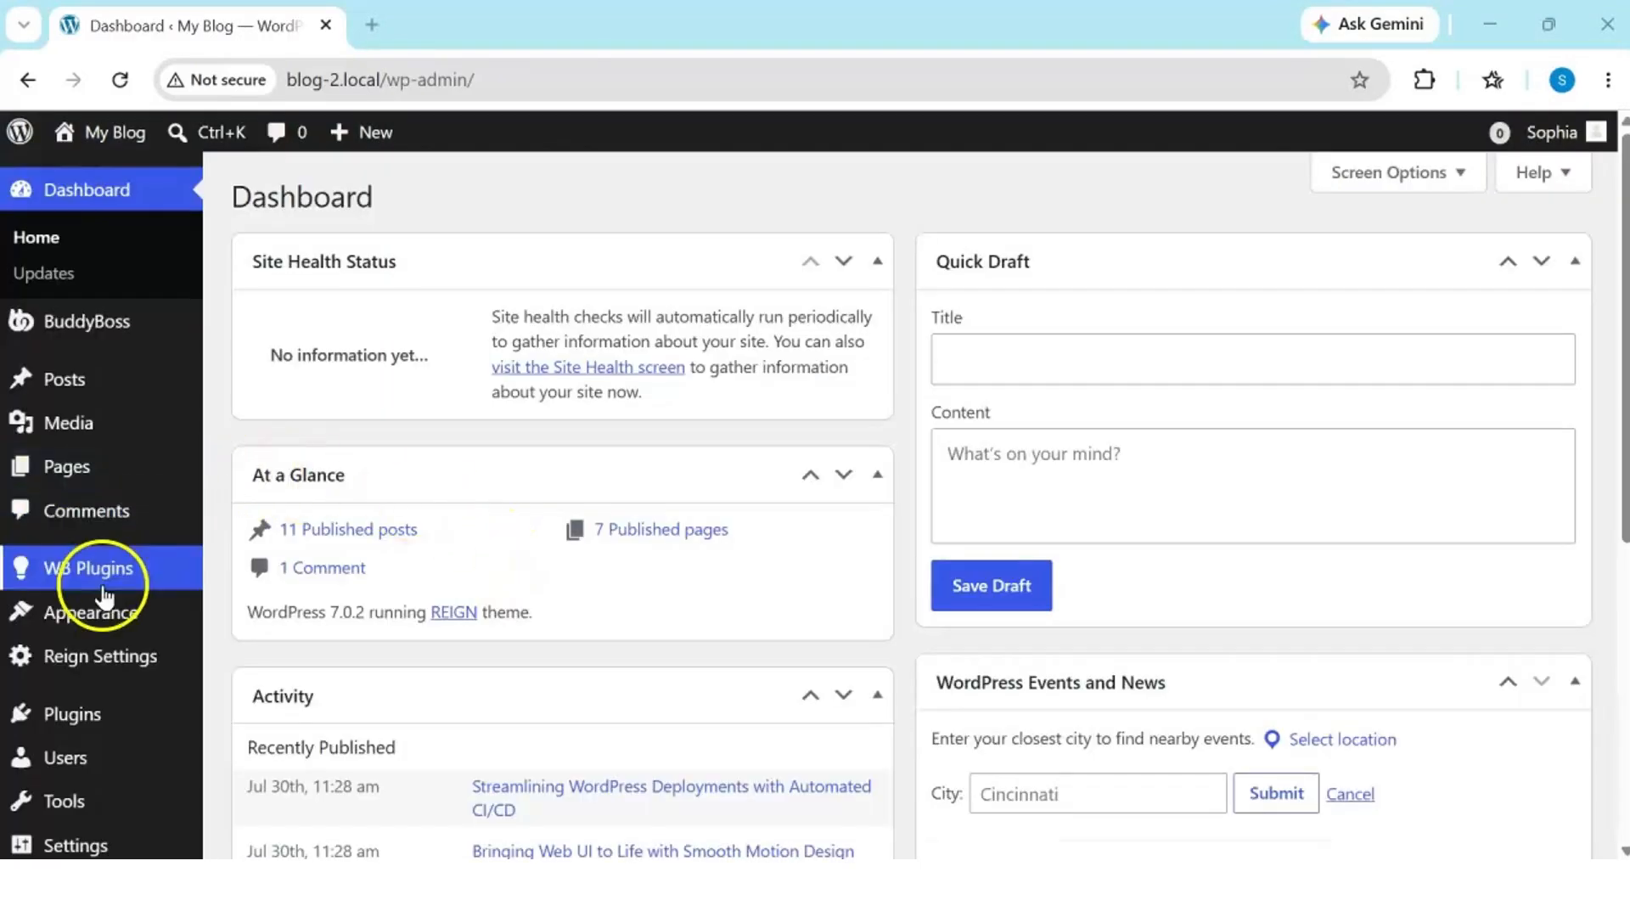
Step: Open the Pages settings of the Member Blog plugin in the WordPress admin dashboard
mouse_move(102, 588)
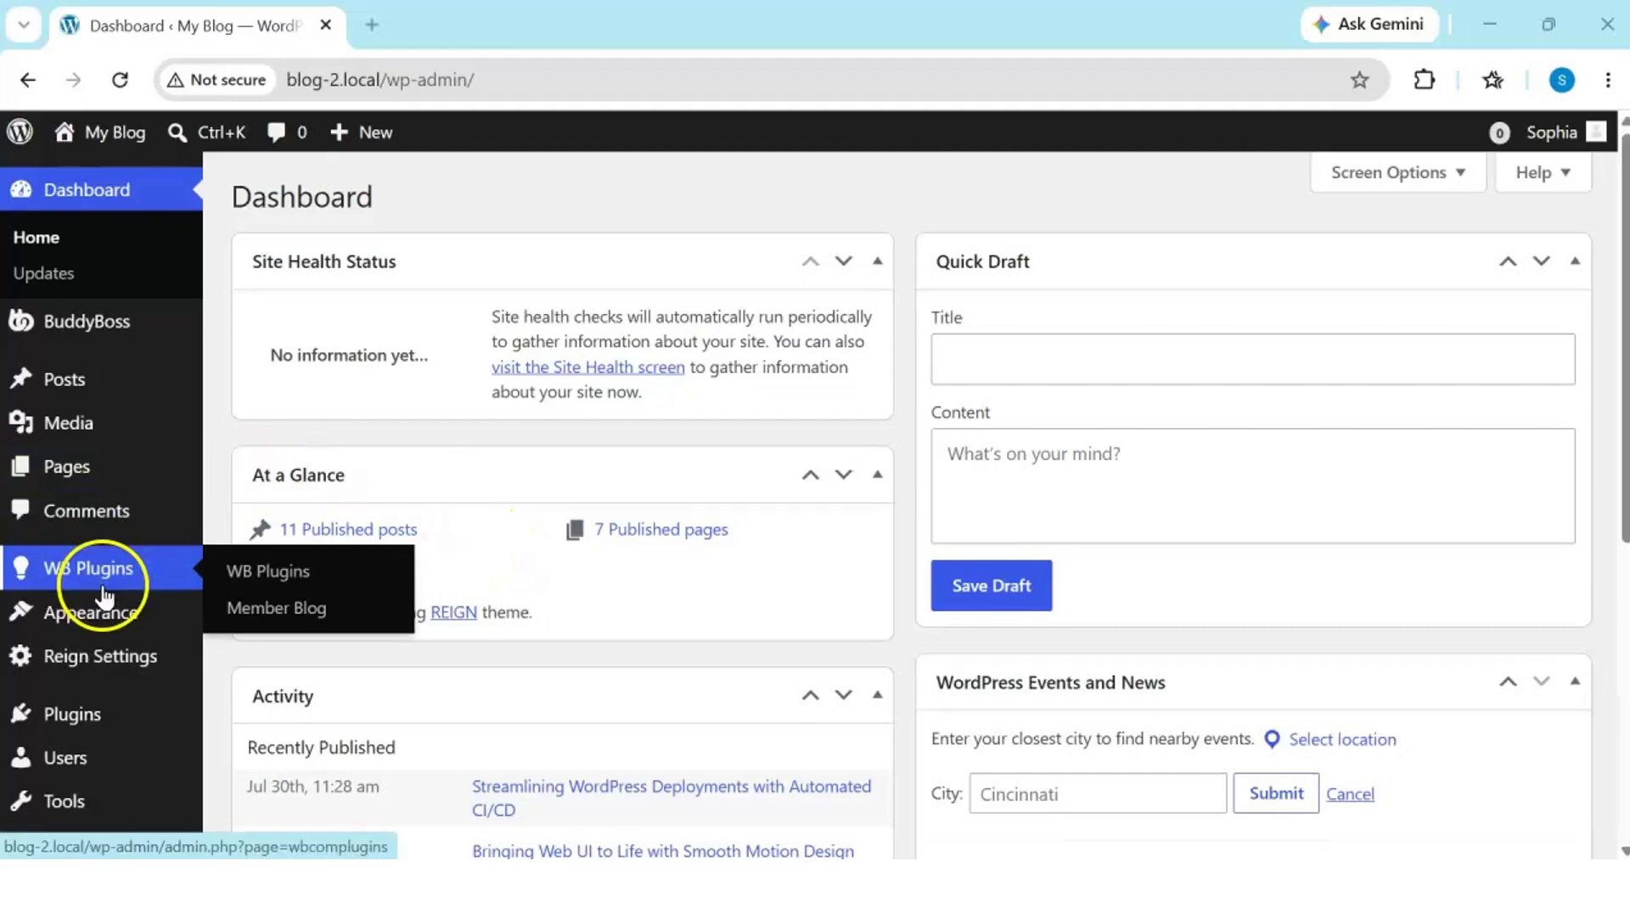
click(268, 608)
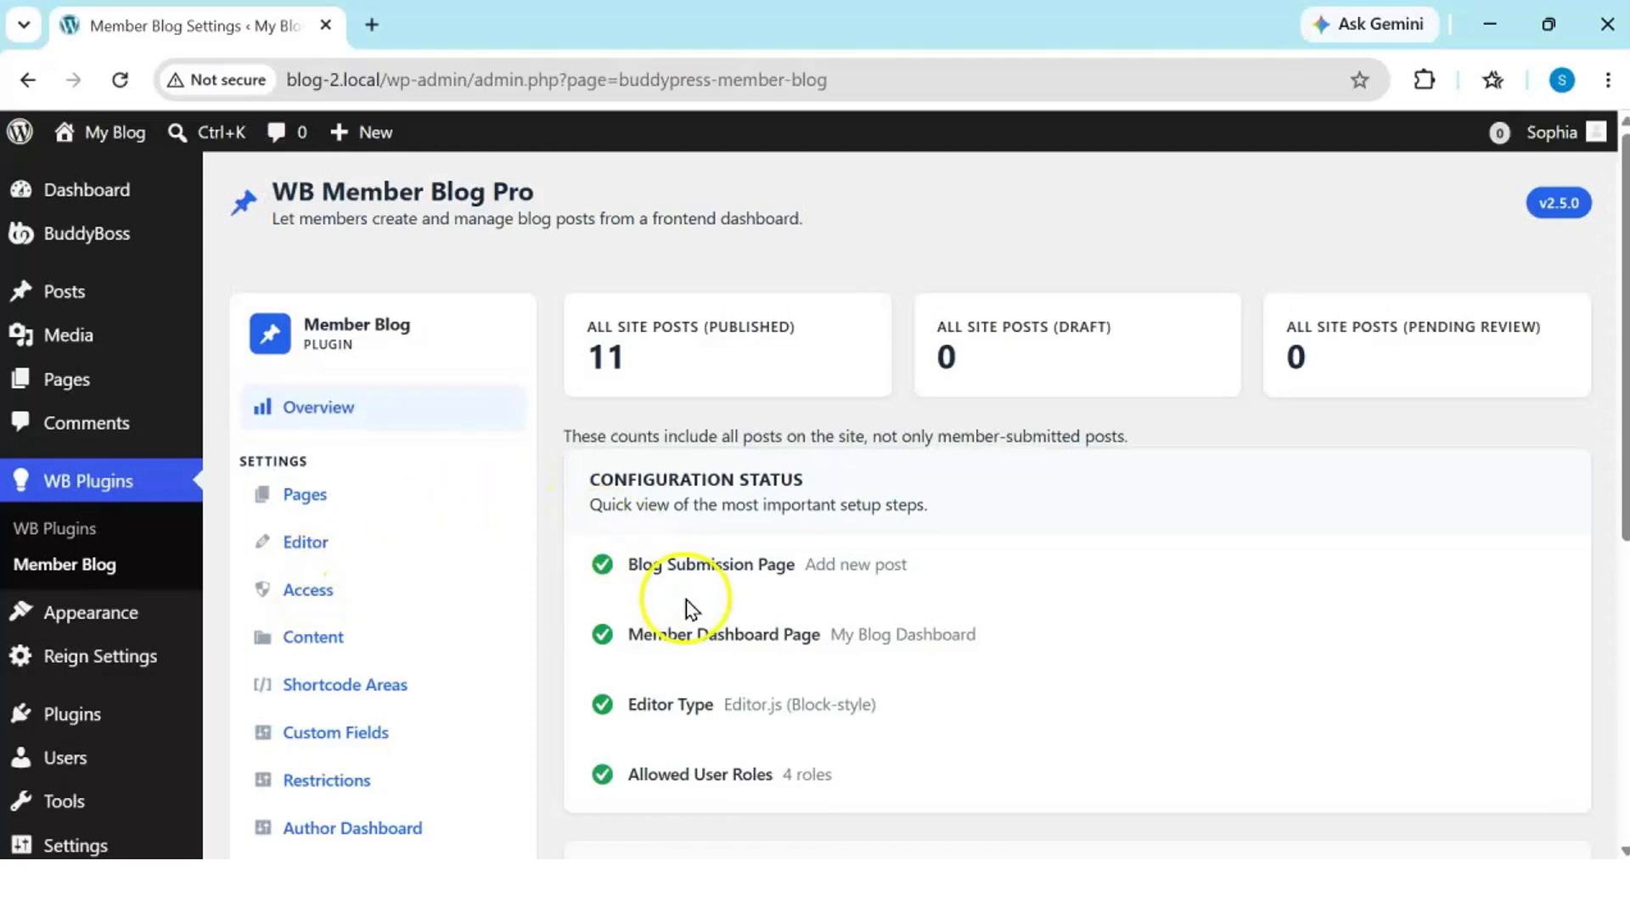
click(423, 495)
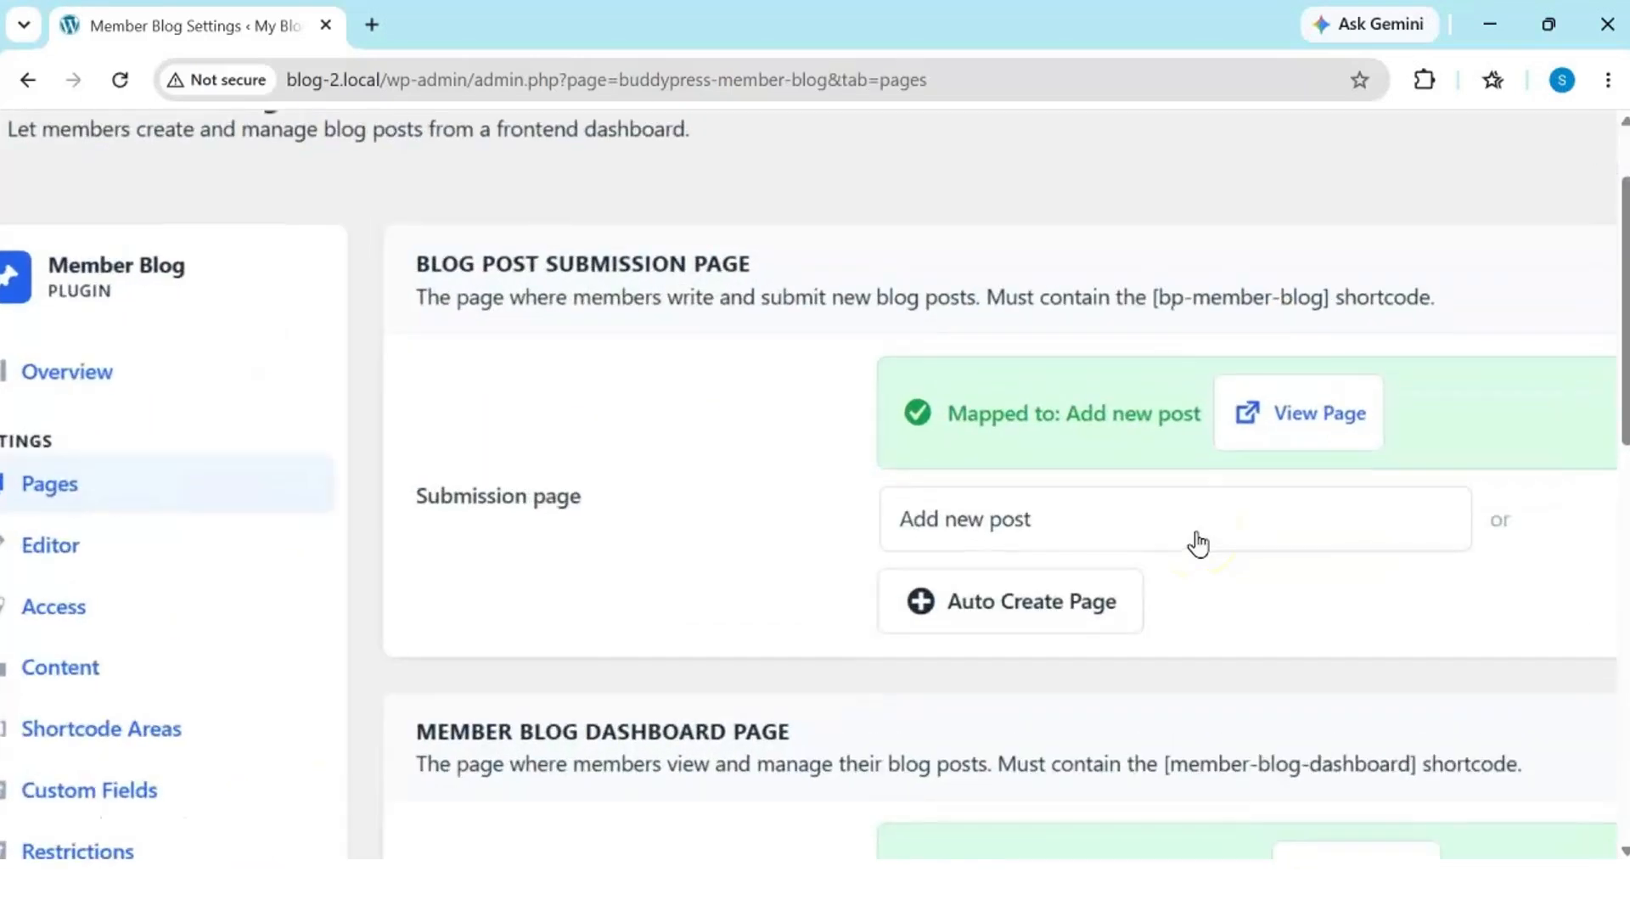
Step: Examine which pages are mapped for blog post submission and for the member blog dashboard
scroll(1198, 543, right, 2)
scroll(1197, 544, right, 1)
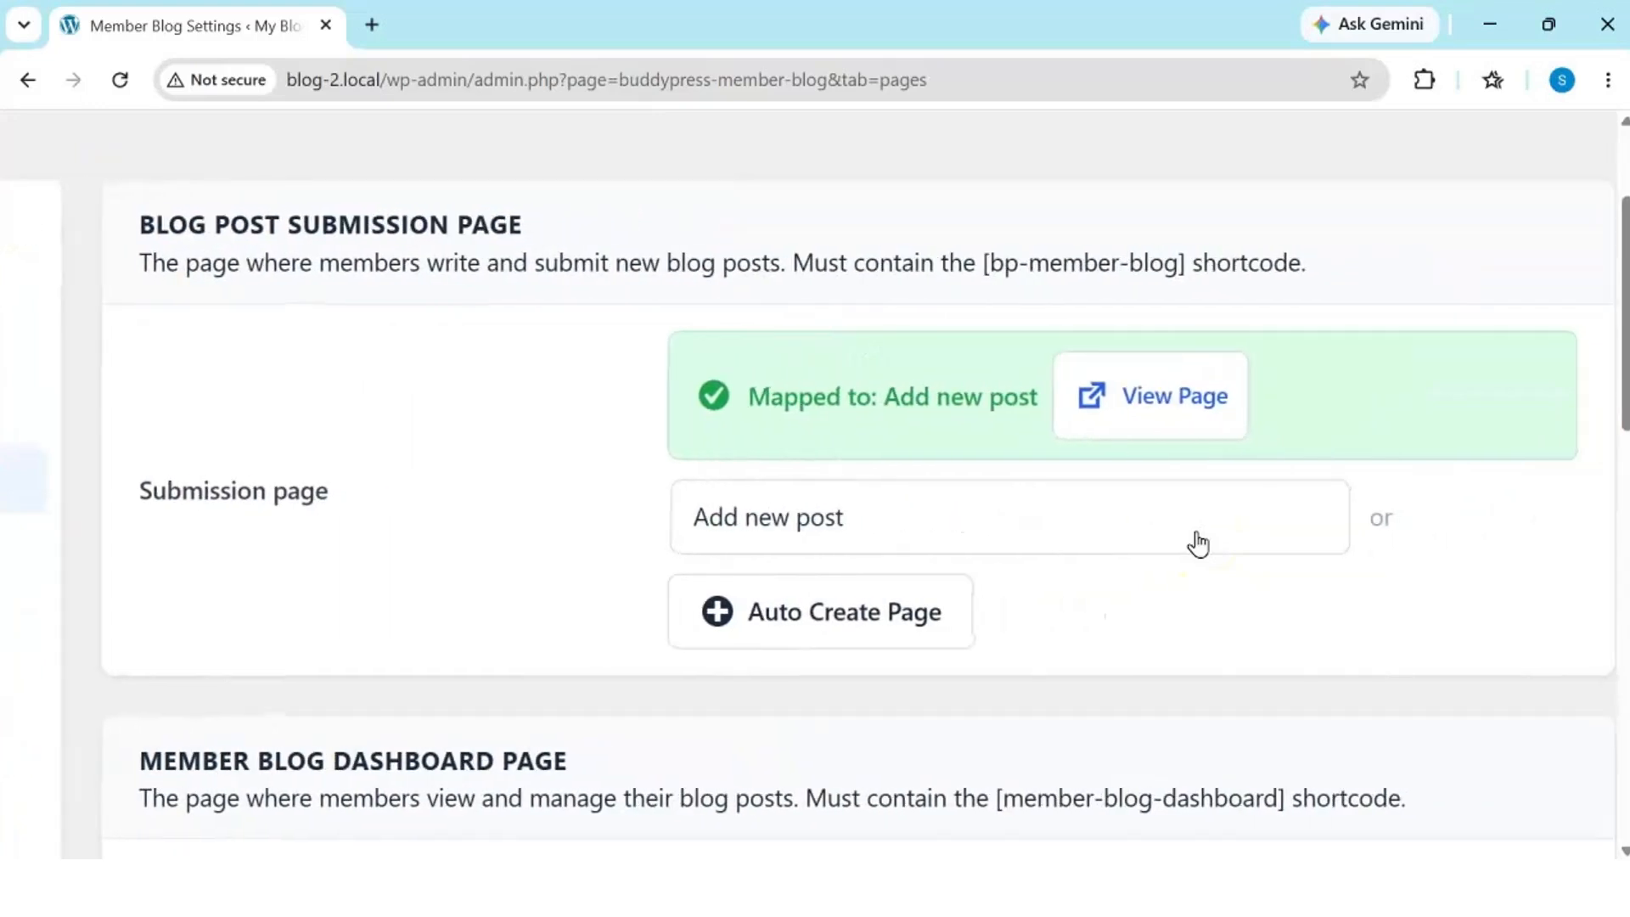
scroll(1198, 543, down, 4)
scroll(1197, 543, down, 4)
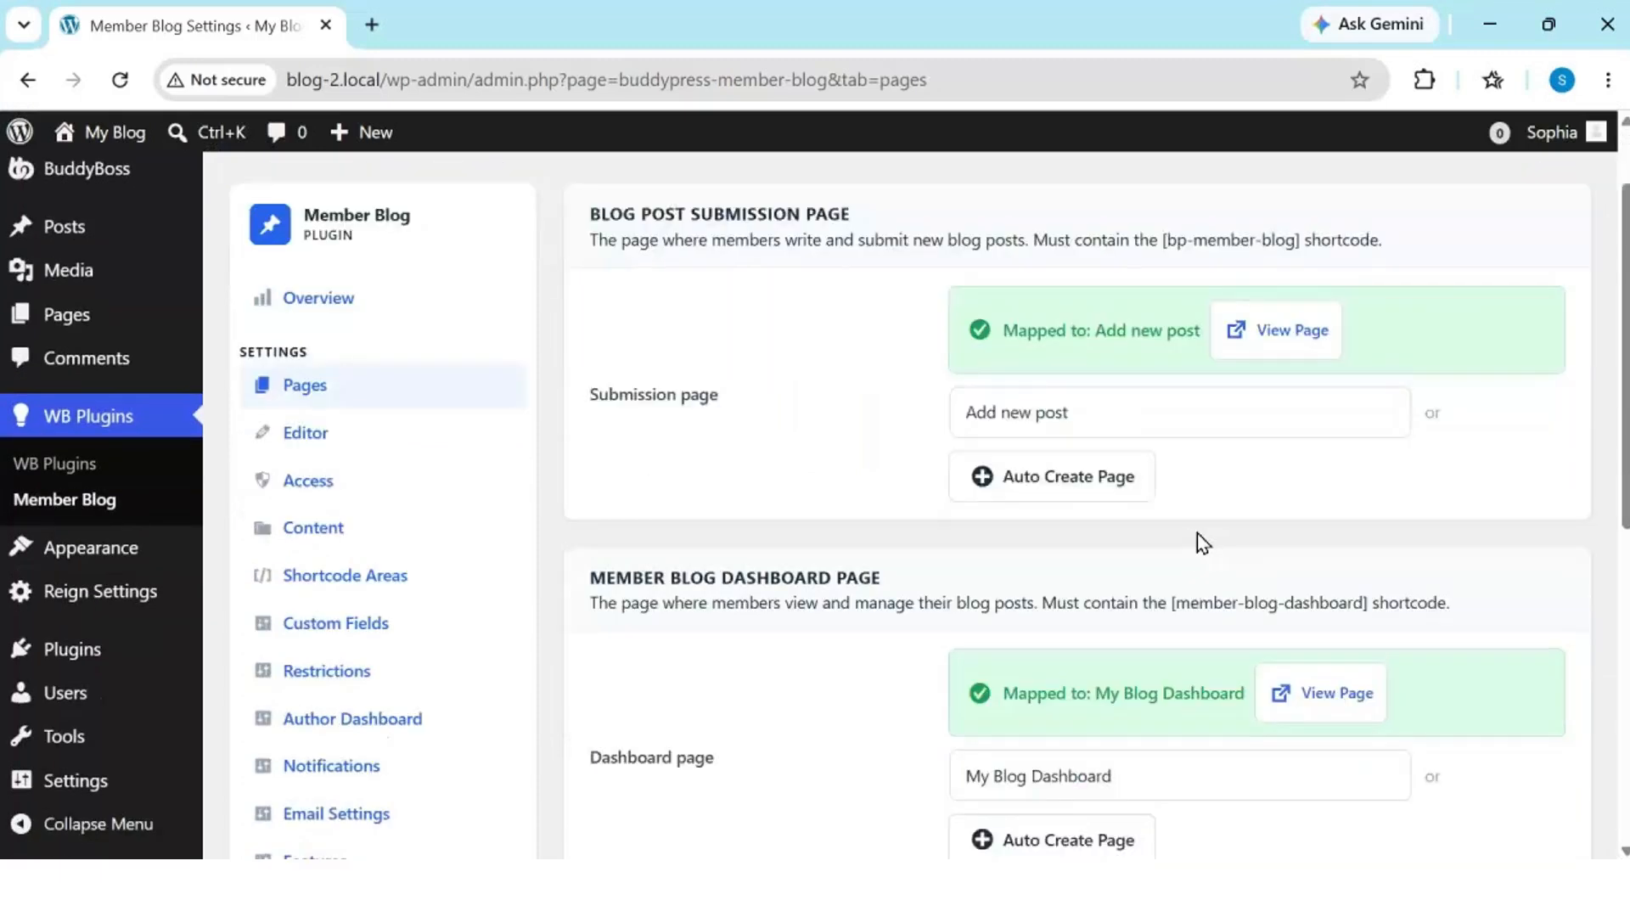
scroll(1197, 533, down, 2)
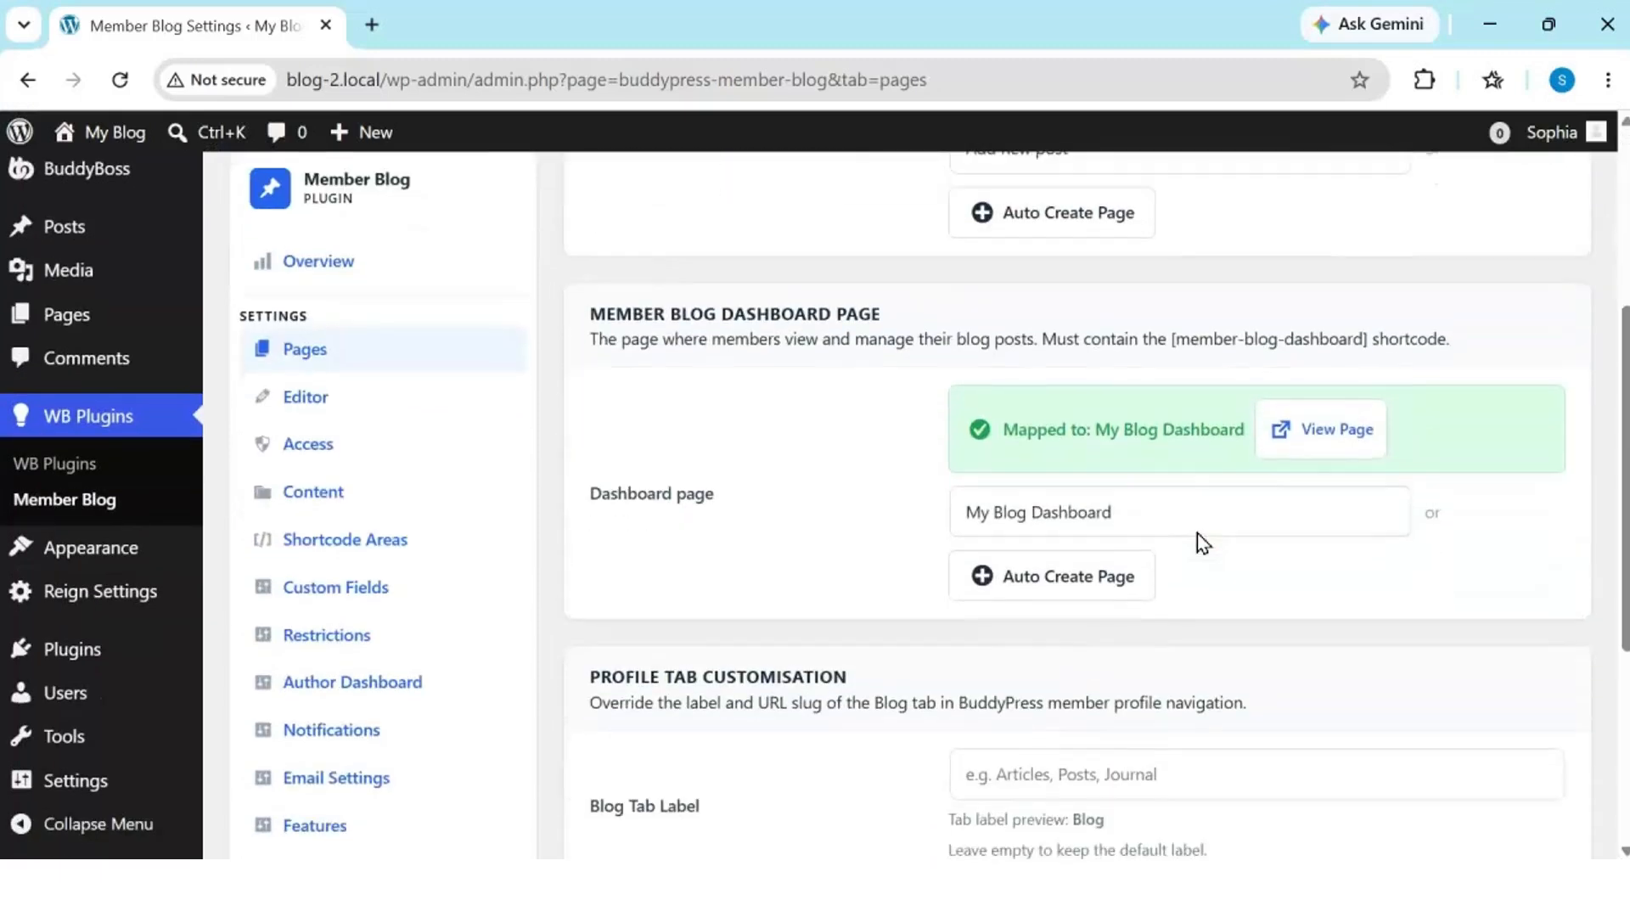
scroll(1197, 533, down, 1)
scroll(1197, 533, up, 5)
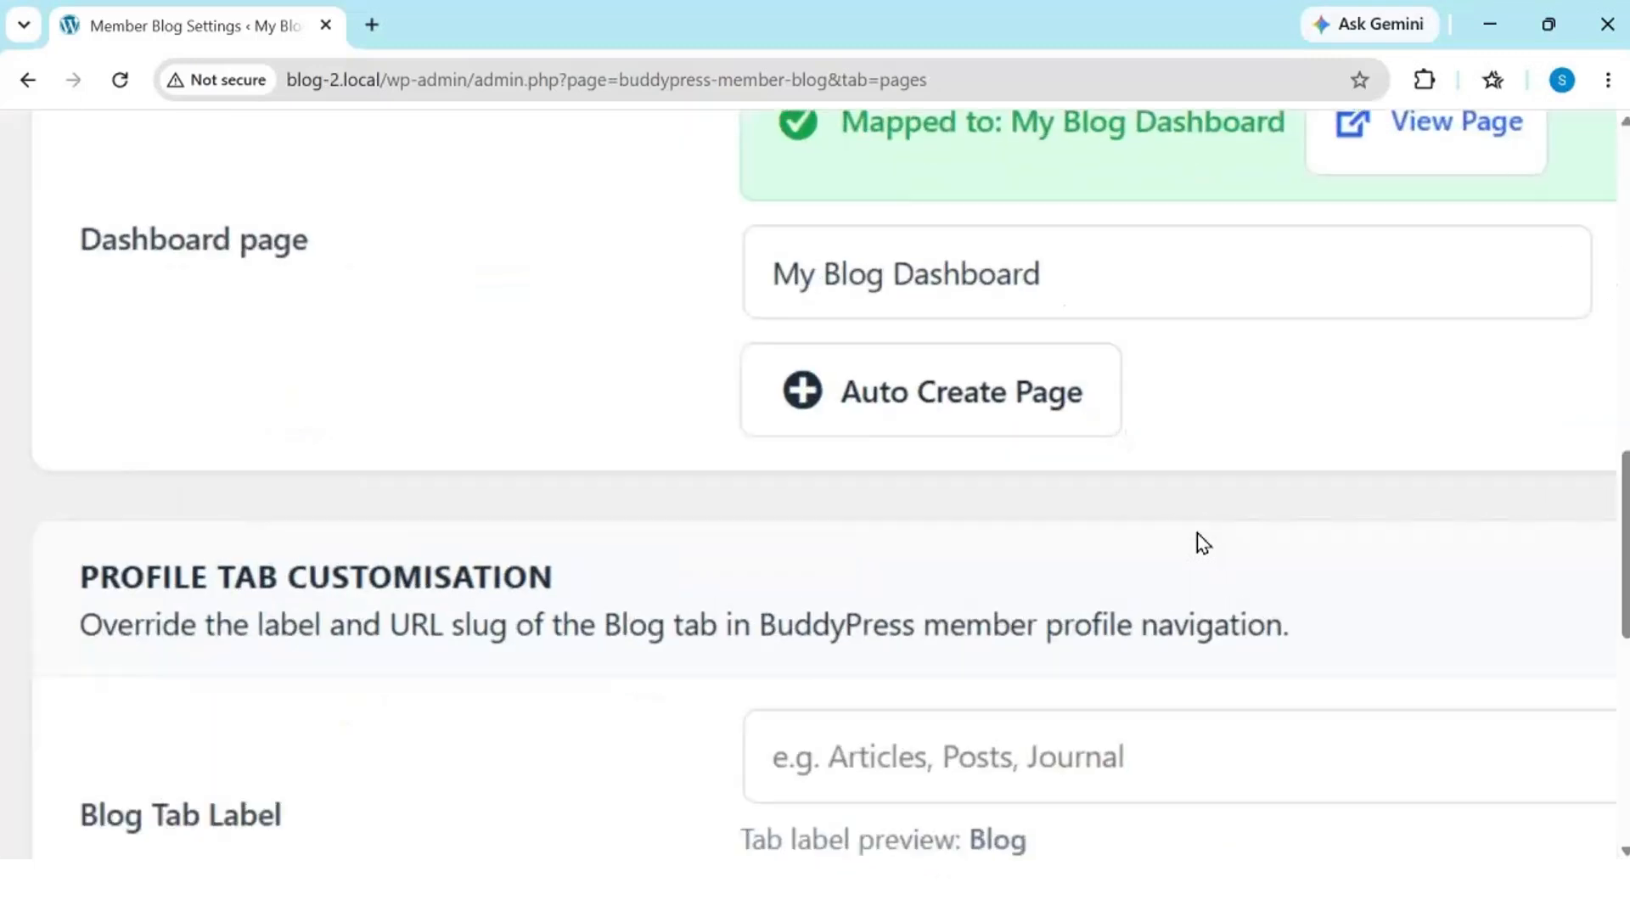
scroll(1197, 533, up, 2)
scroll(1197, 534, up, 1)
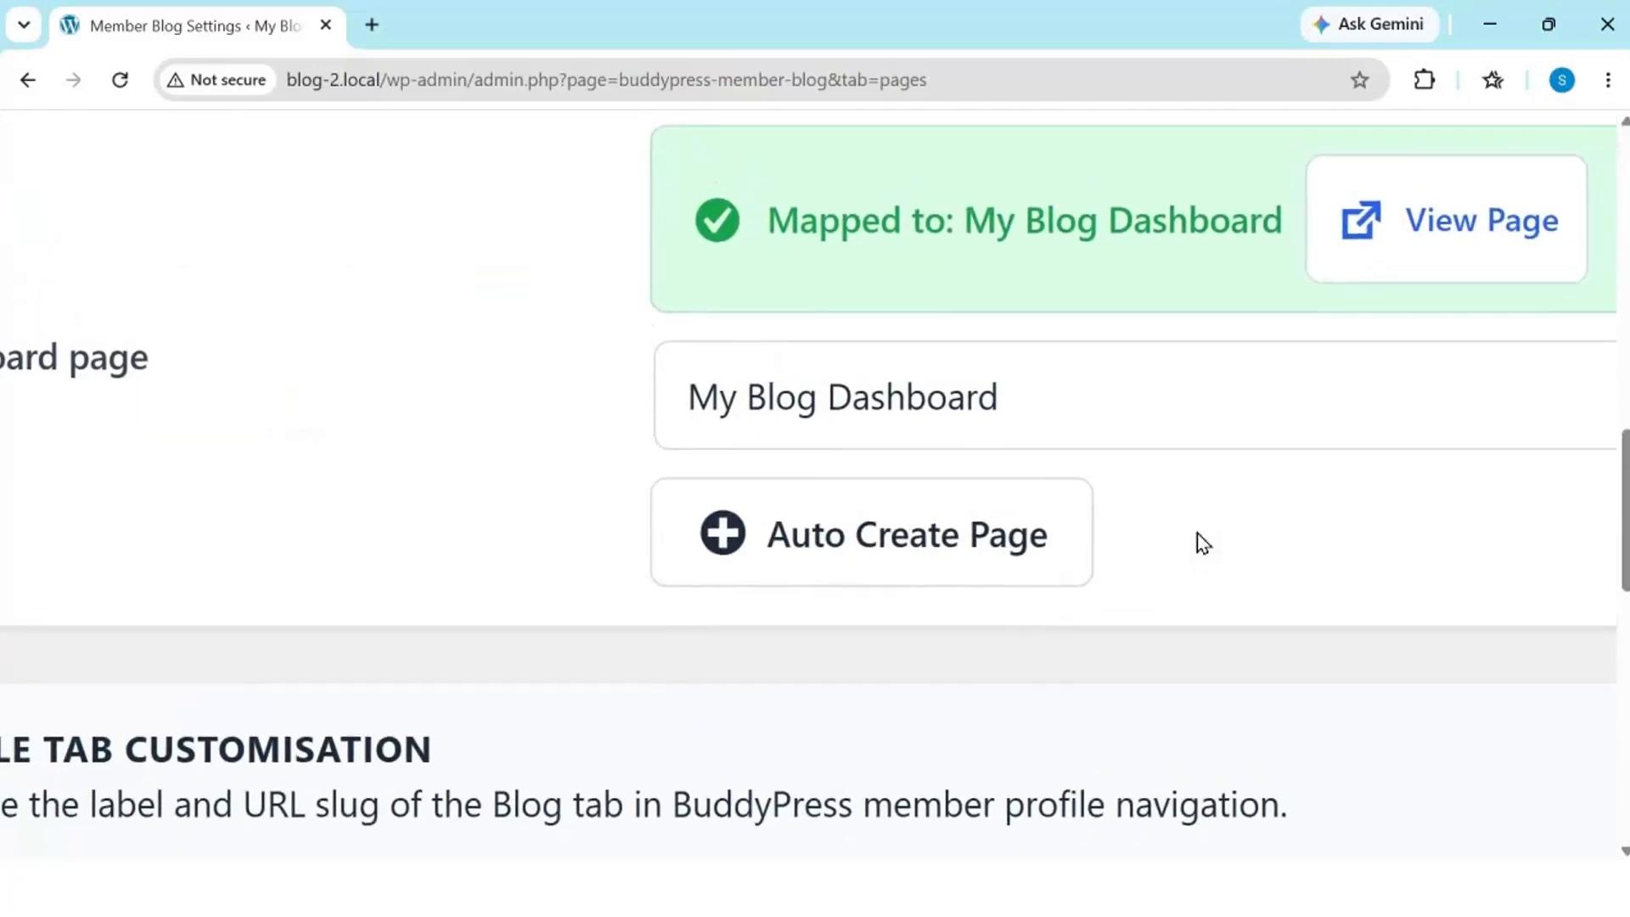
scroll(1197, 534, down, 1)
scroll(1197, 533, down, 4)
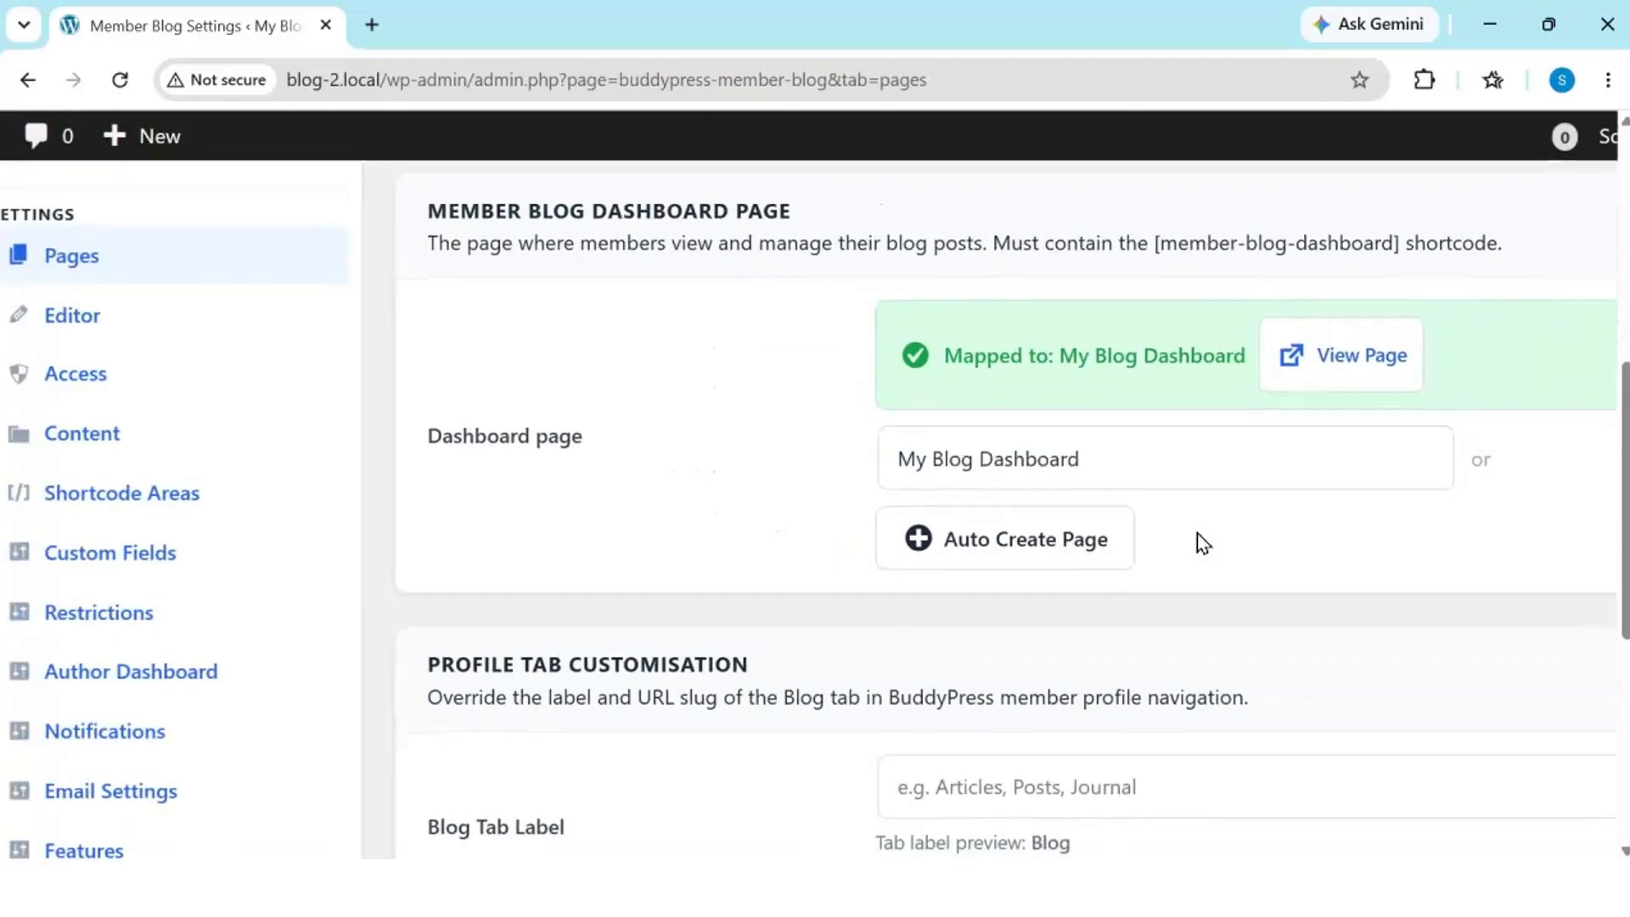
Step: Review the profile tab customisation options for the Blog tab's label and URL slug
scroll(1197, 534, down, 4)
scroll(1198, 532, down, 2)
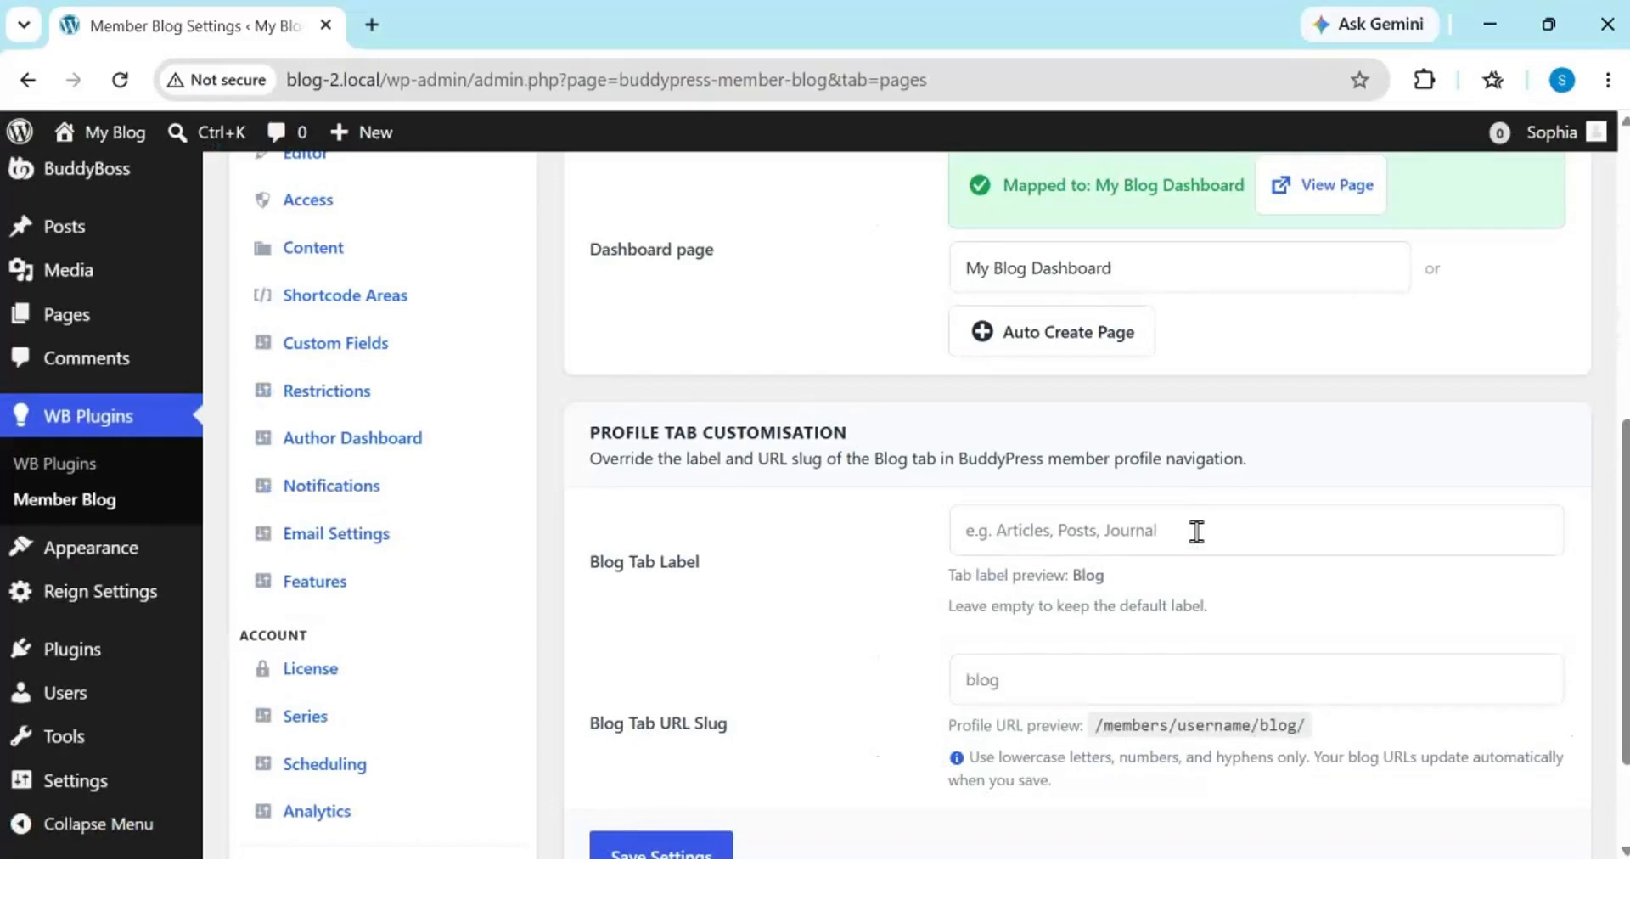
scroll(1197, 531, down, 2)
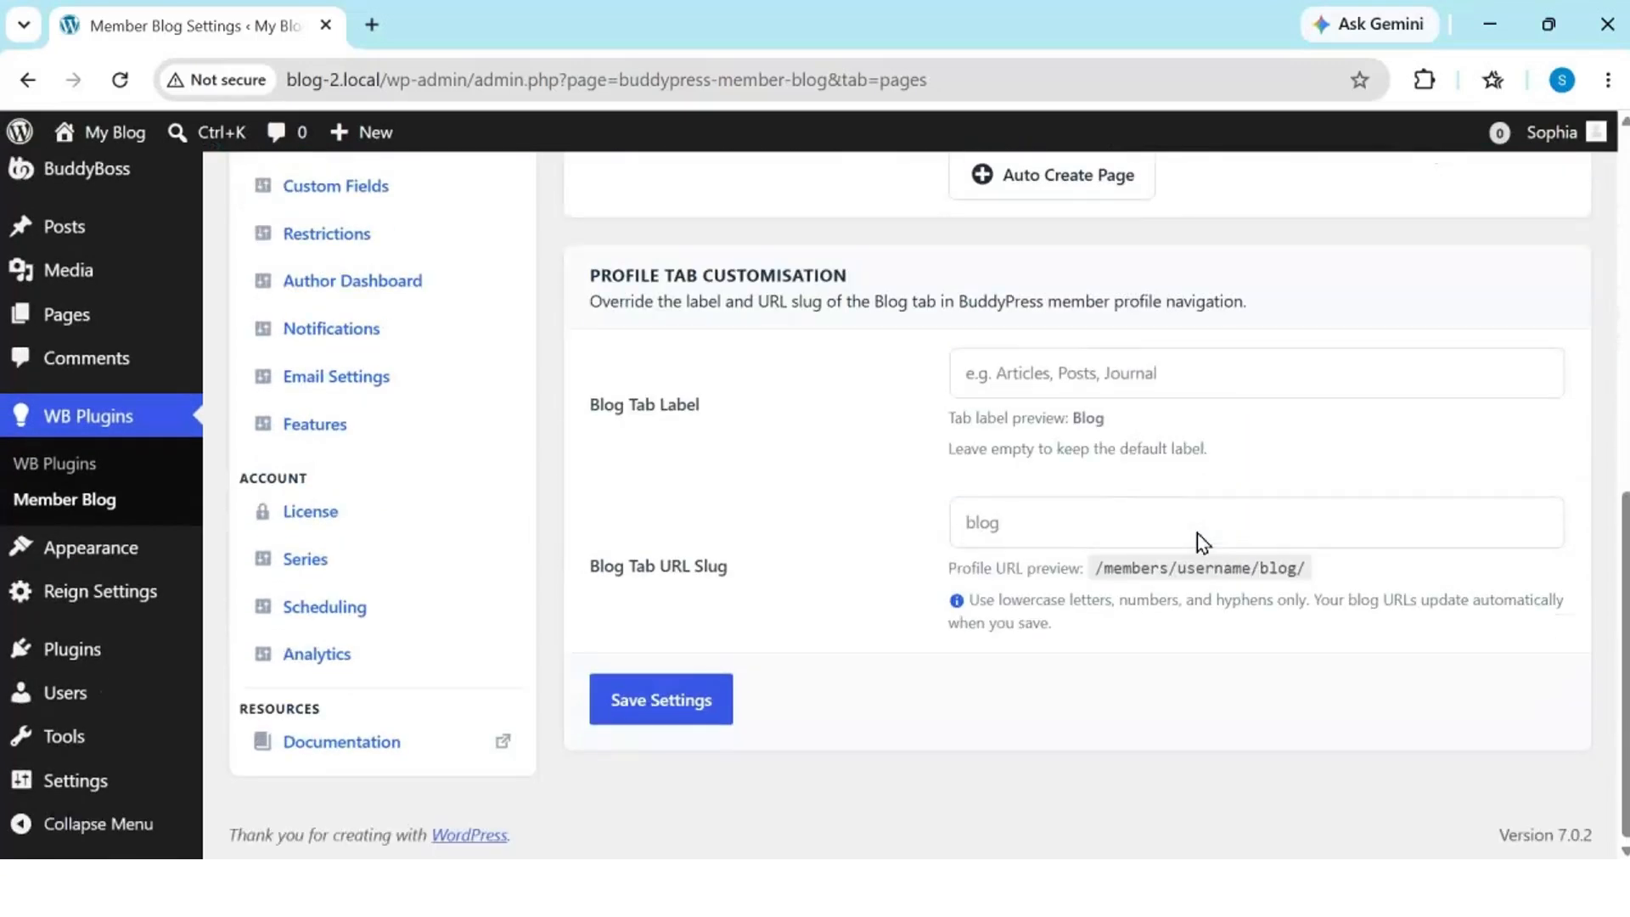
scroll(1197, 532, up, 3)
scroll(1198, 531, up, 4)
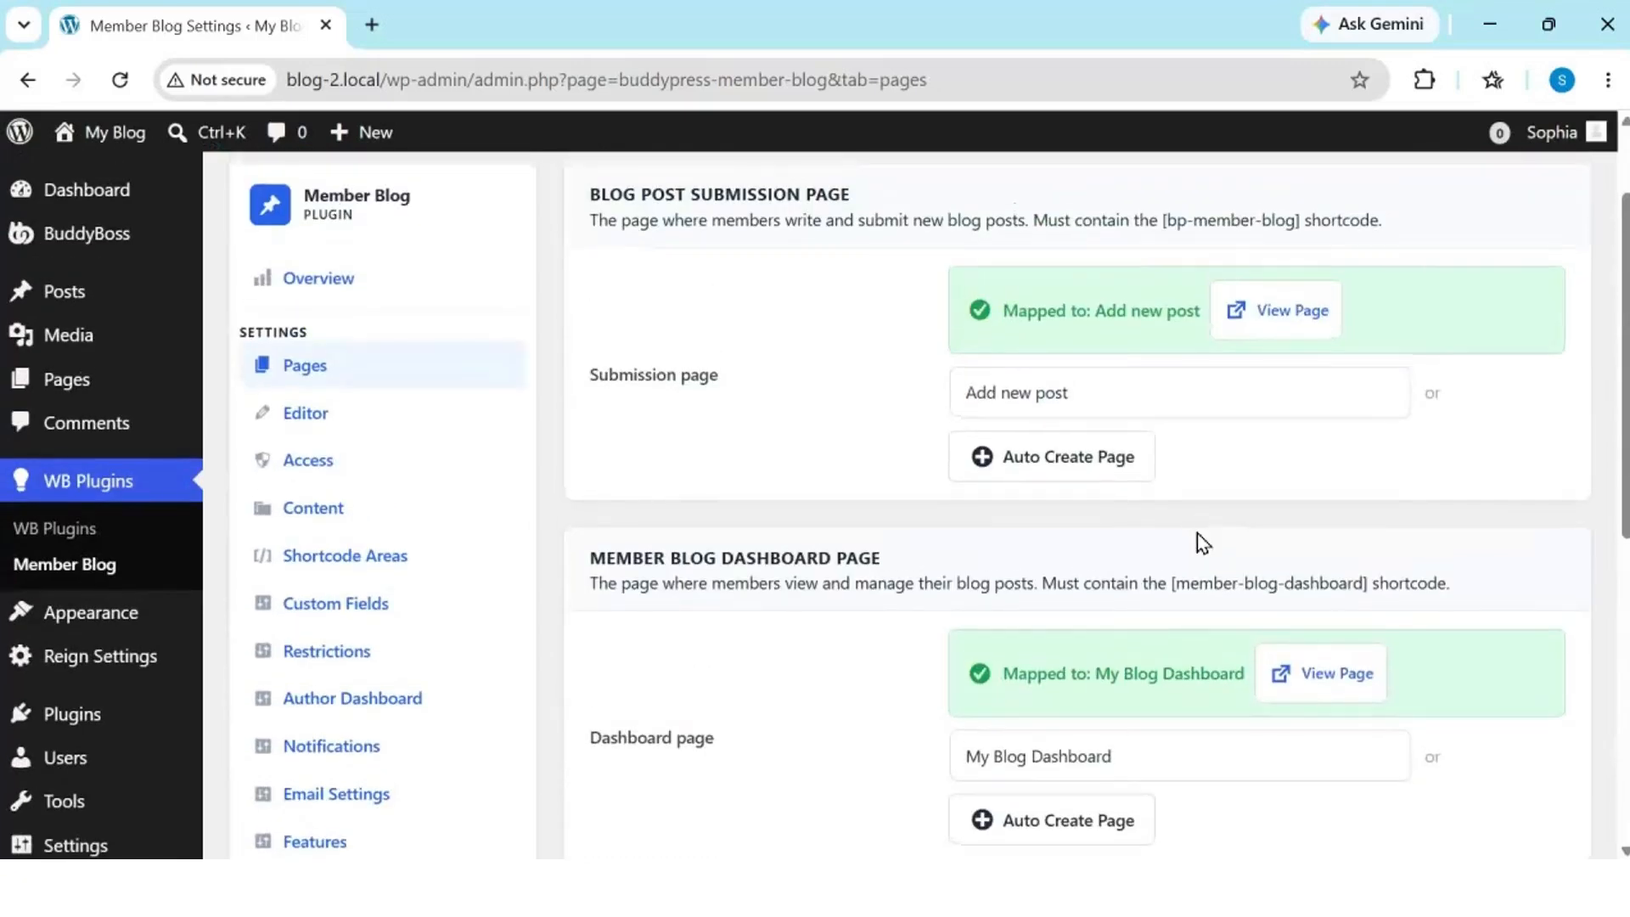
scroll(1197, 533, up, 2)
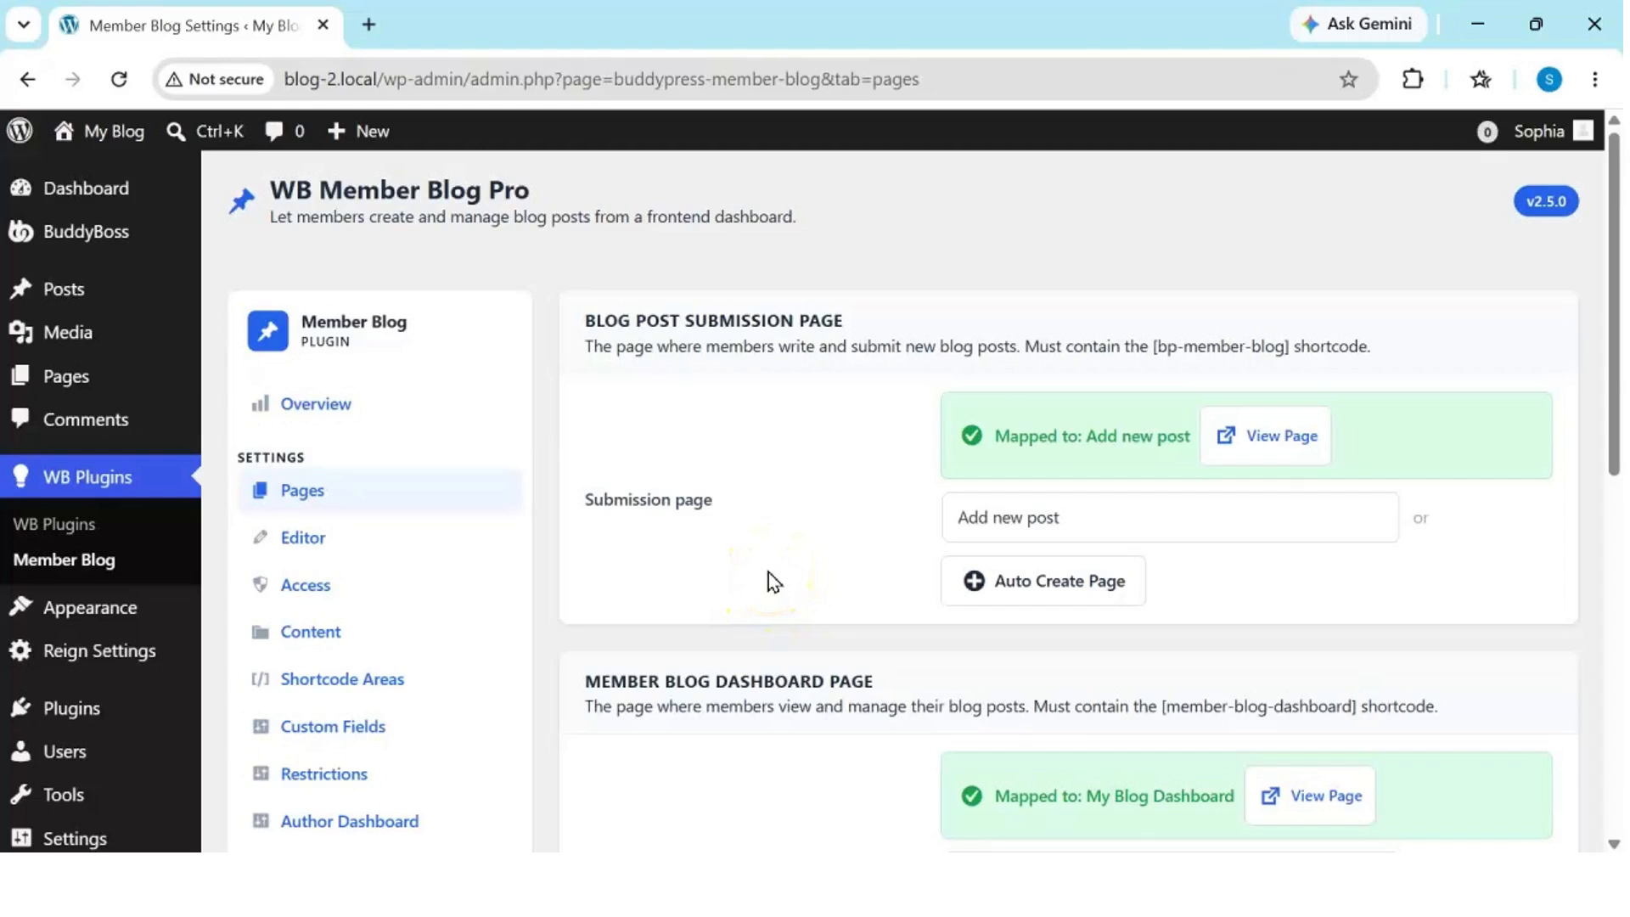
Step: Open the Access settings and review the allowed user roles and the post publication rules
click(430, 585)
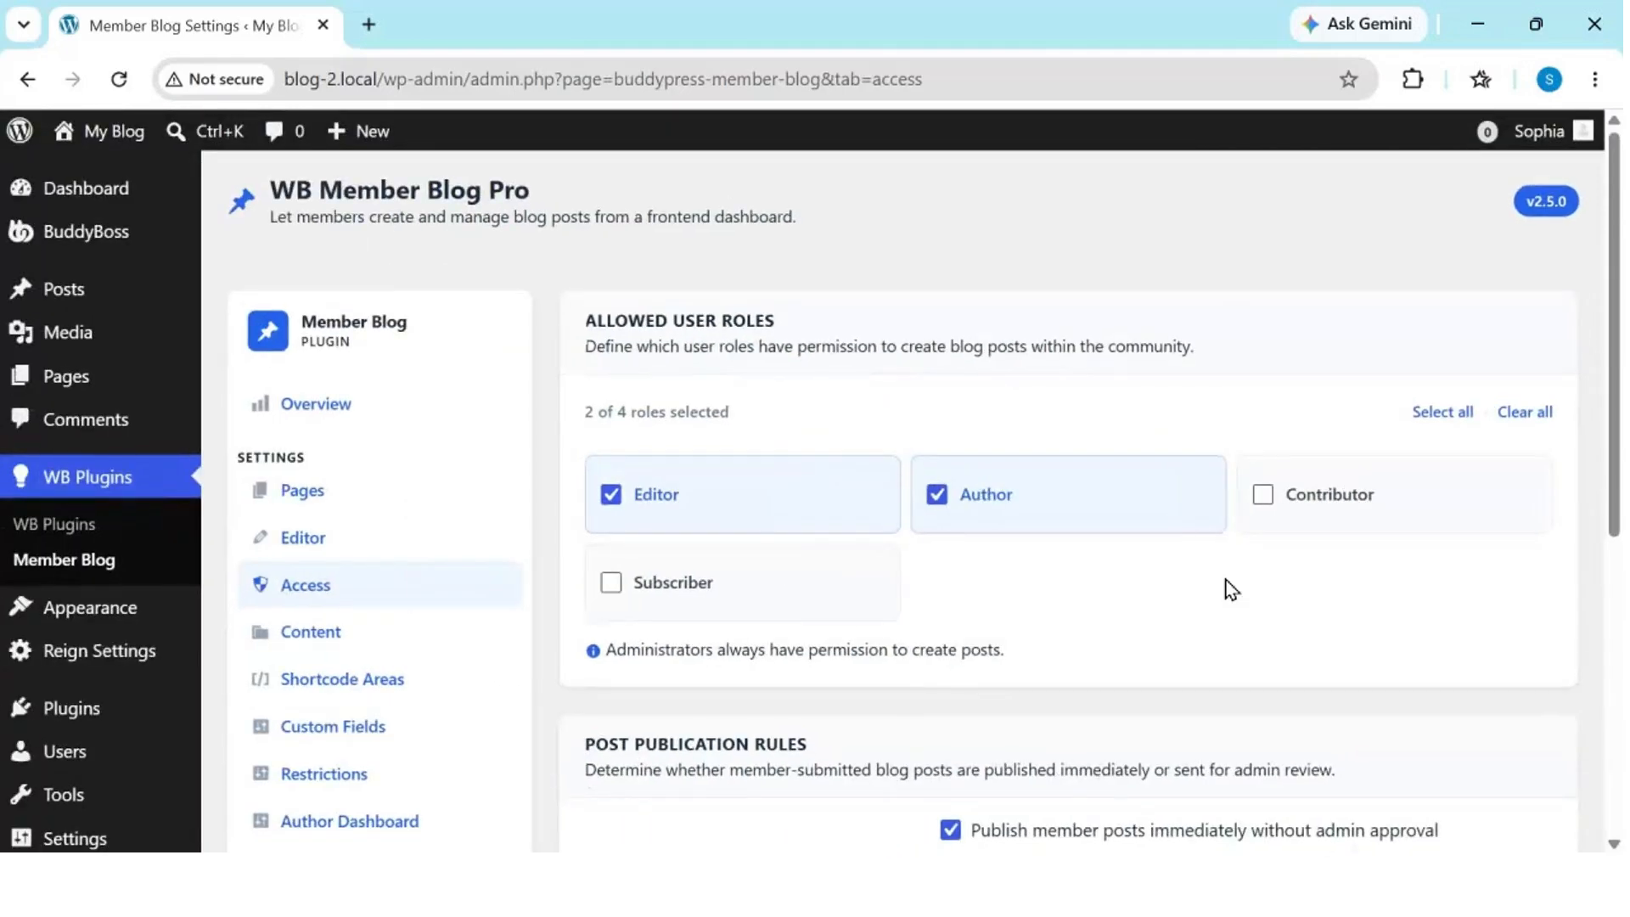
scroll(1231, 589, down, 3)
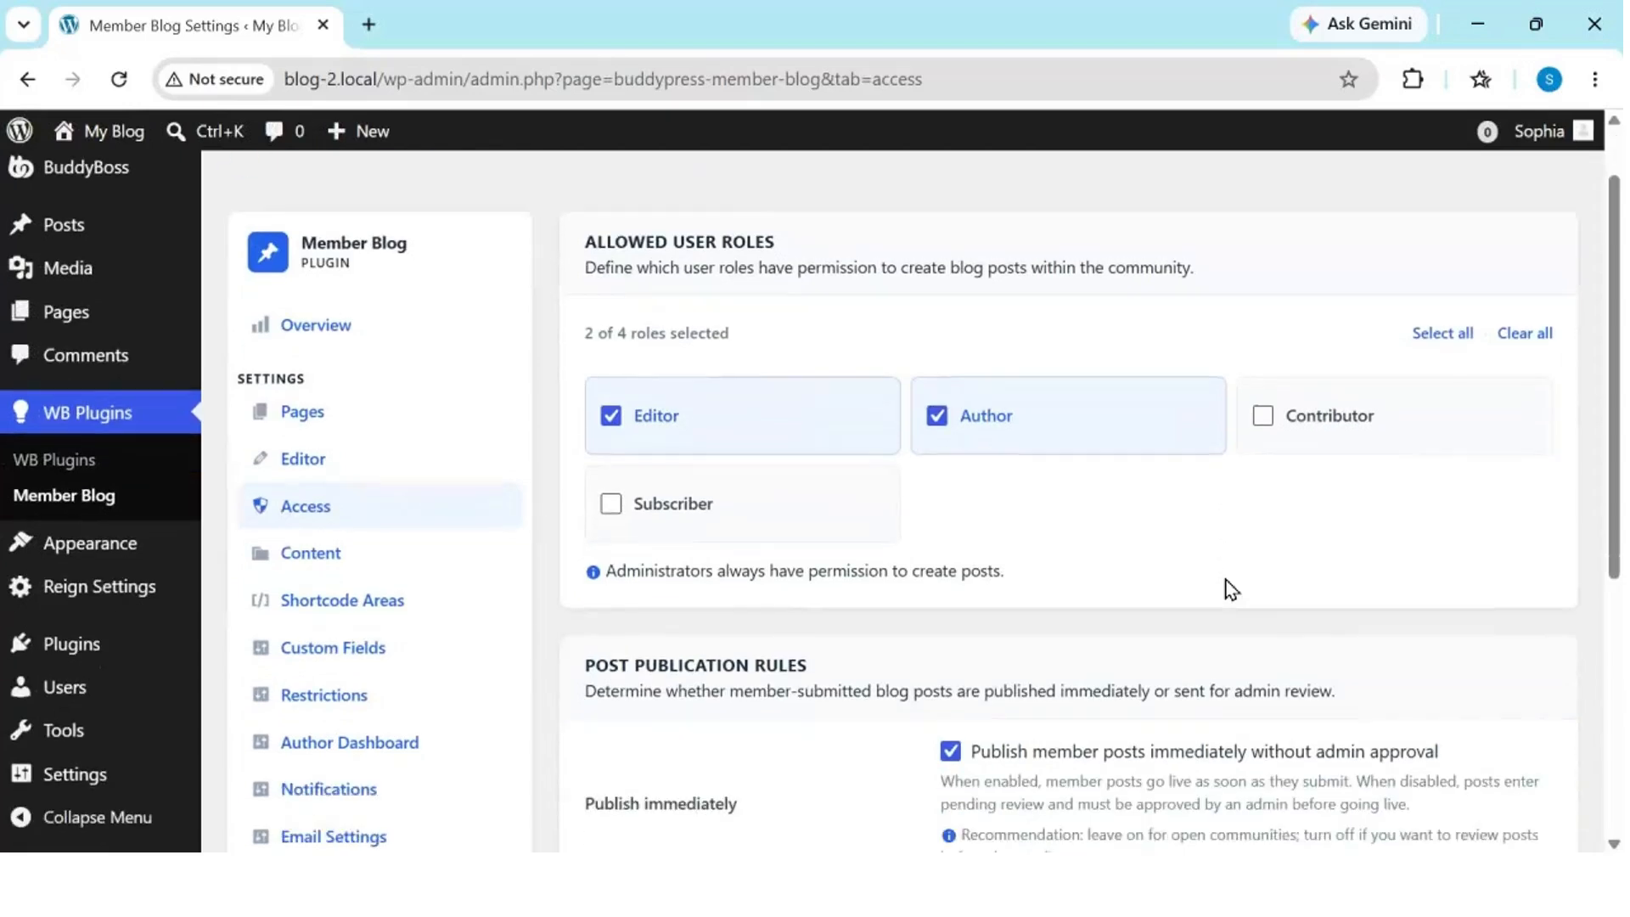
scroll(1231, 587, down, 1)
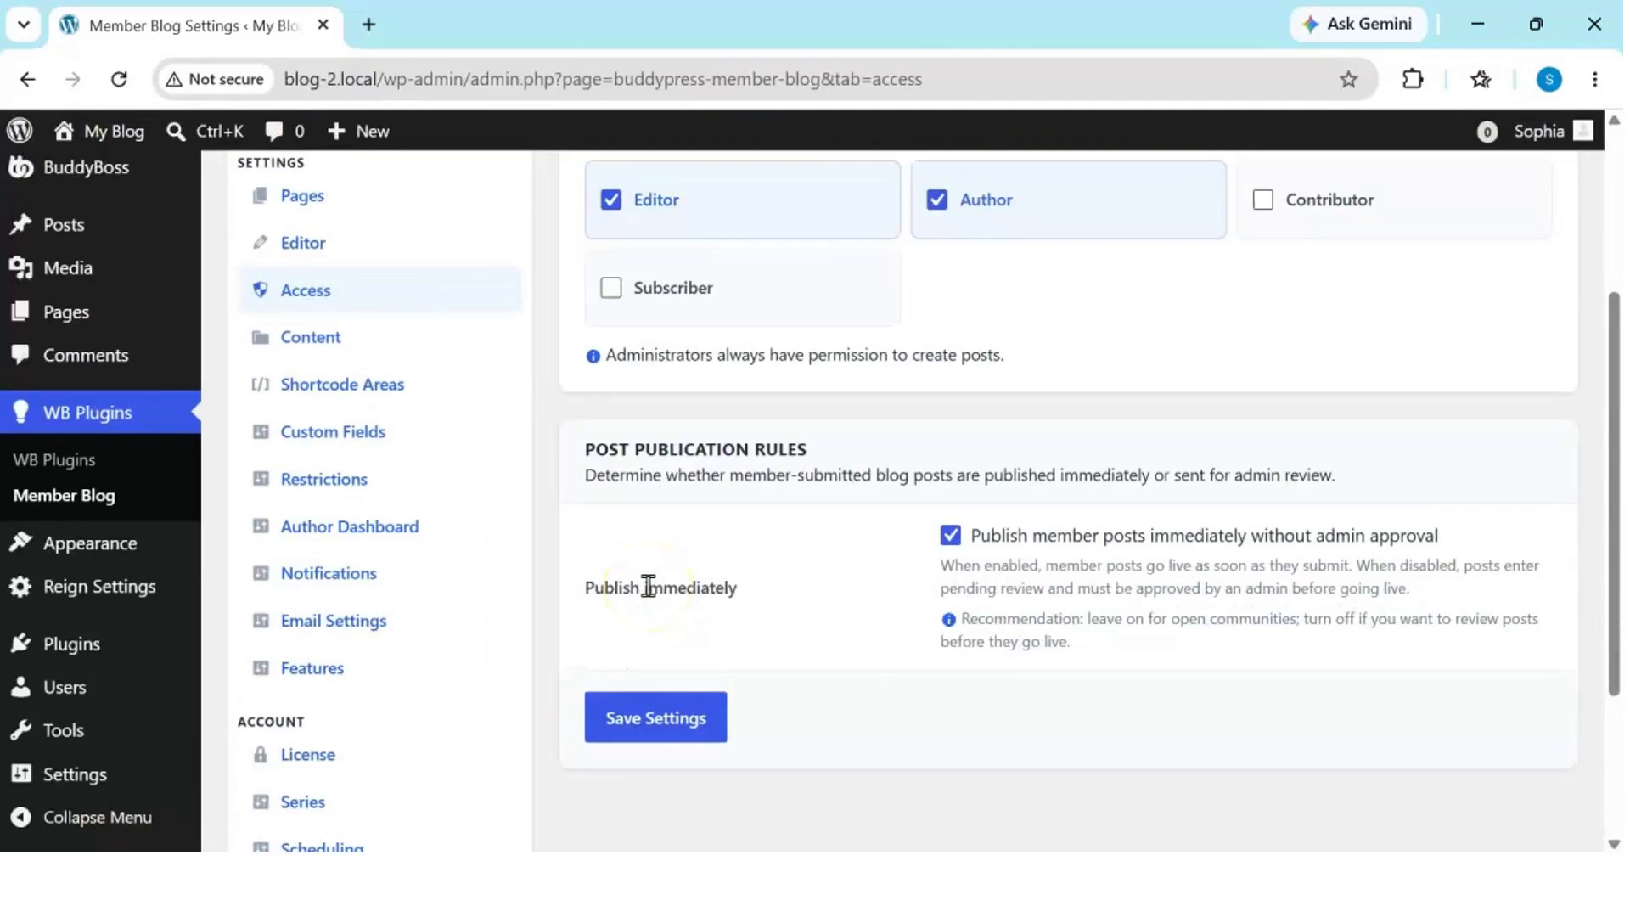
scroll(649, 587, up, 4)
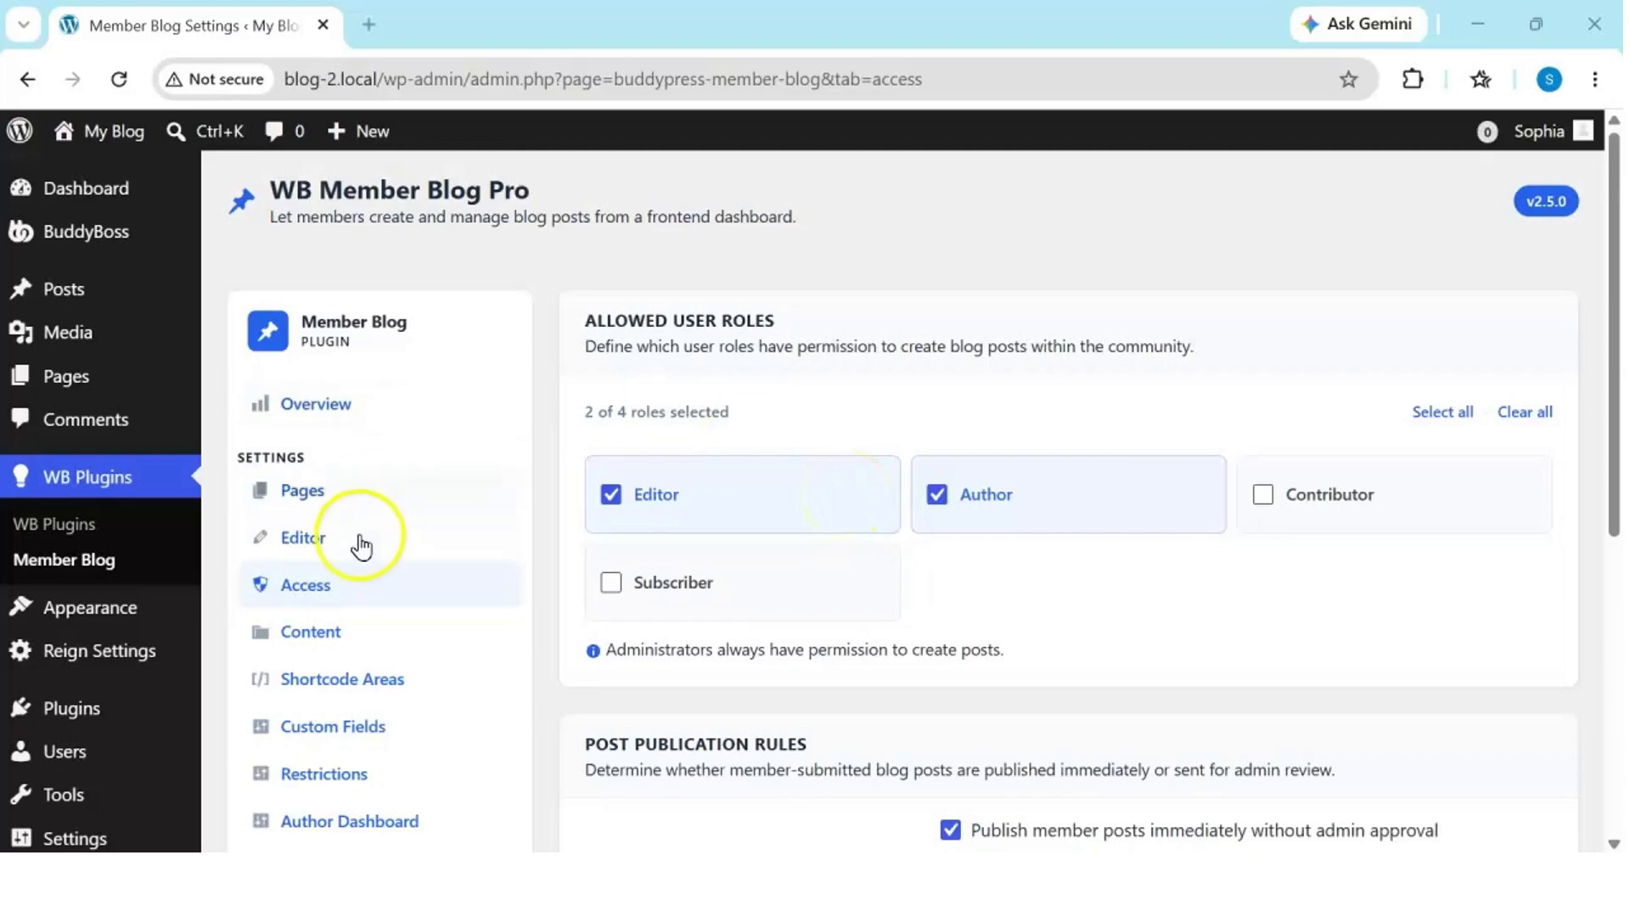
Step: Open the Editor settings and choose Editor.js (Block-style) as the active editor
click(364, 562)
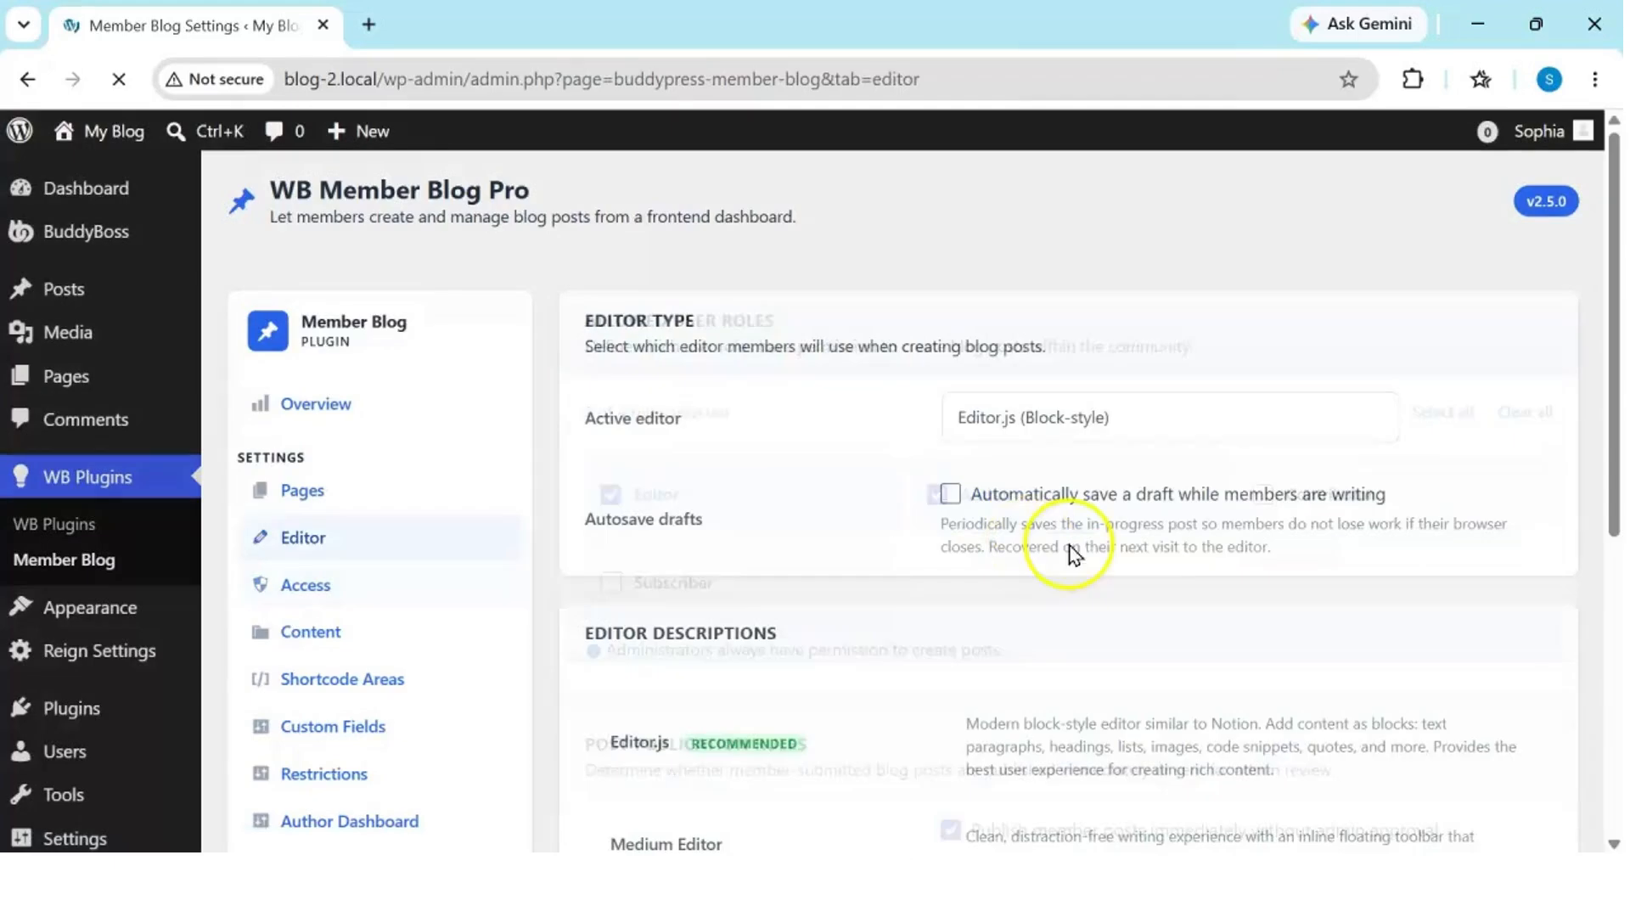
scroll(1153, 532, up, 5)
scroll(1153, 532, down, 5)
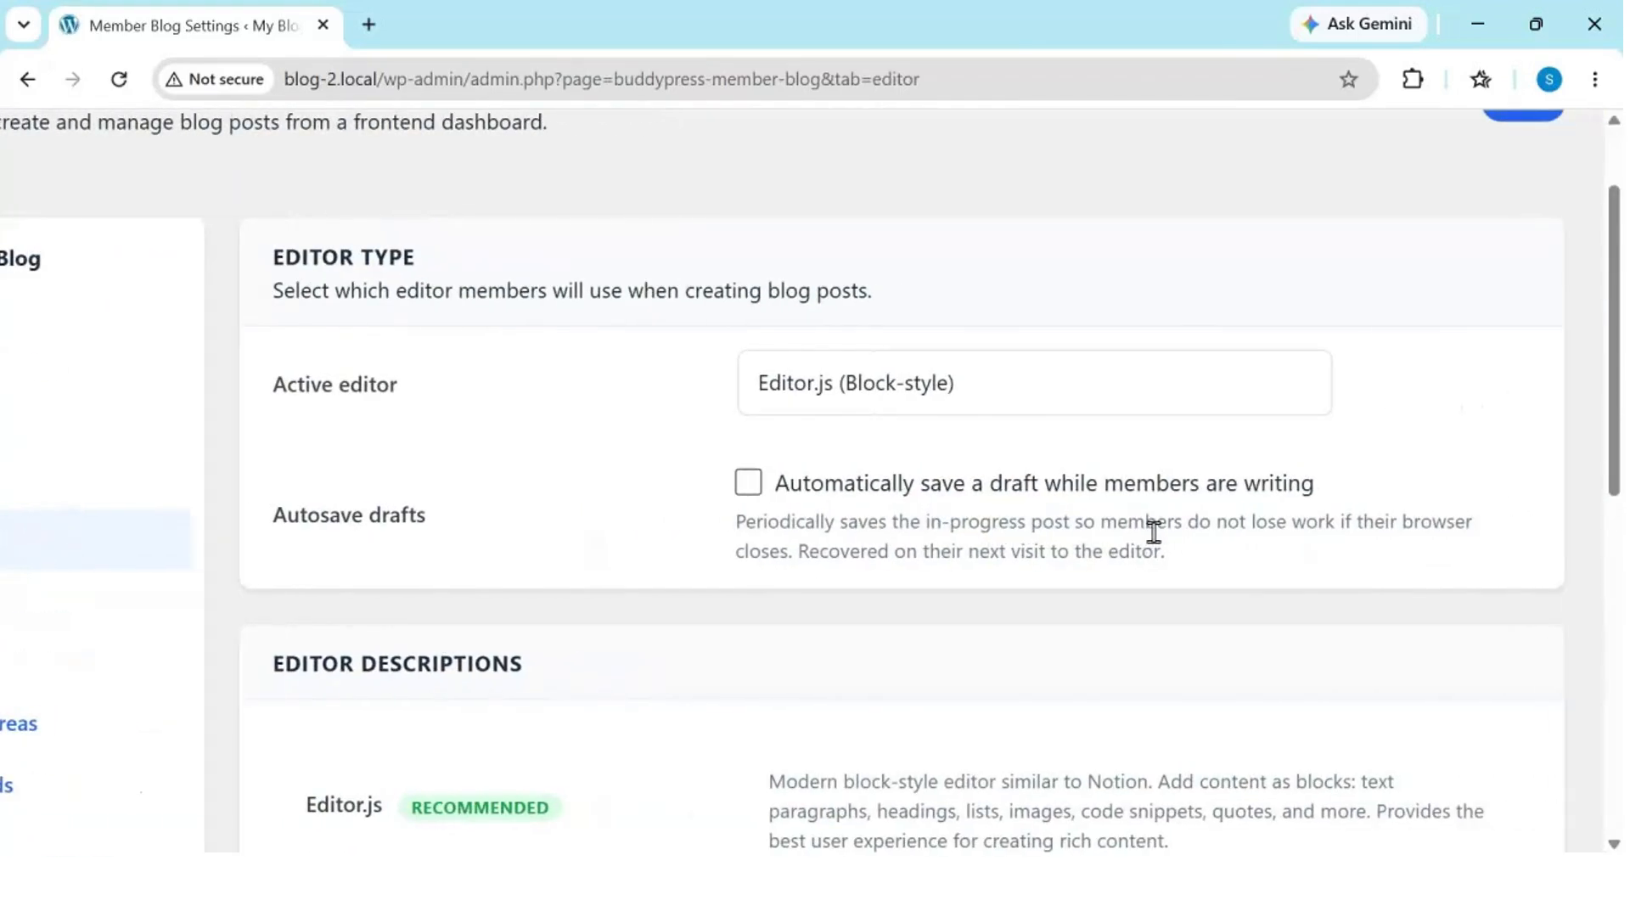
click(1297, 401)
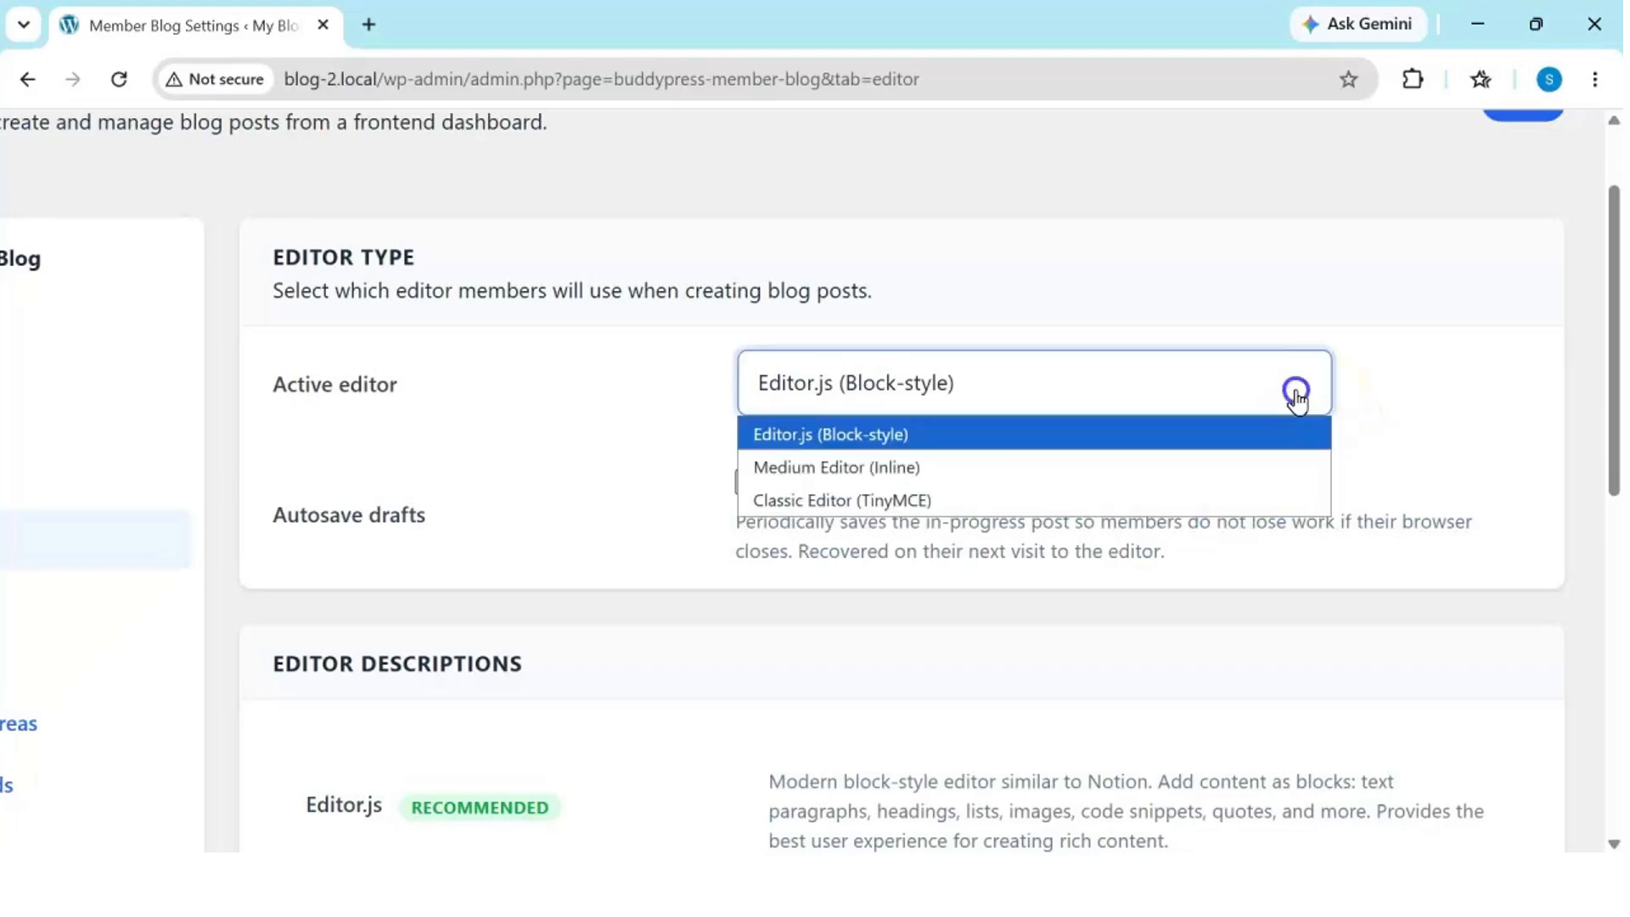
click(1235, 432)
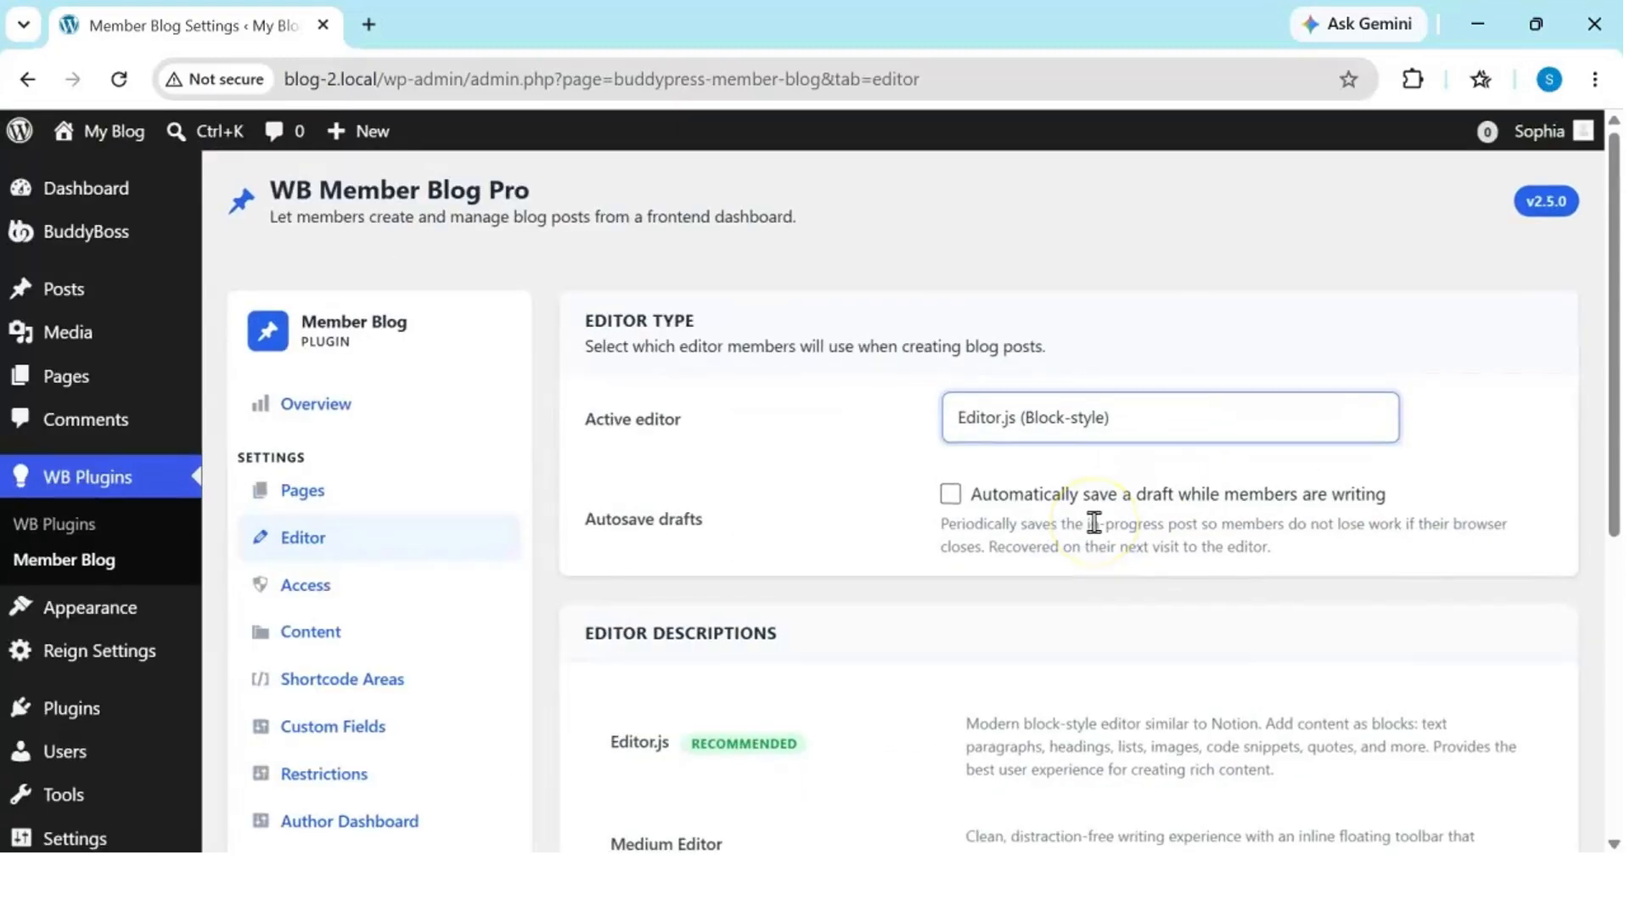
Step: Open the Content settings and review the options for categories, post behaviour and image uploads
click(381, 635)
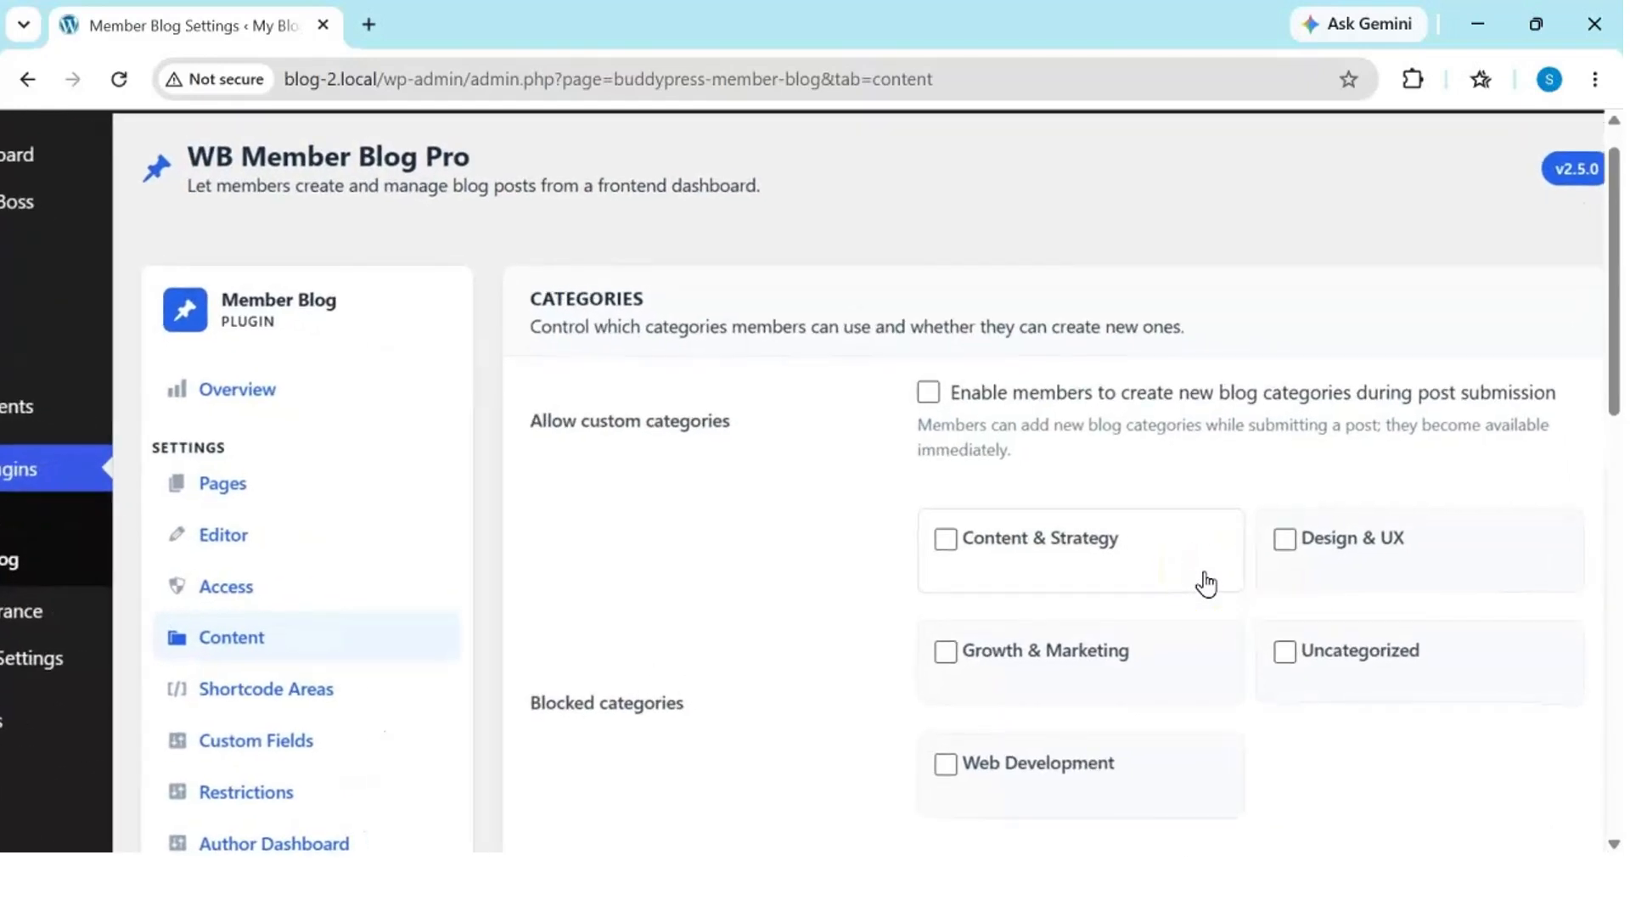
scroll(1206, 584, right, 1)
scroll(1207, 584, down, 1)
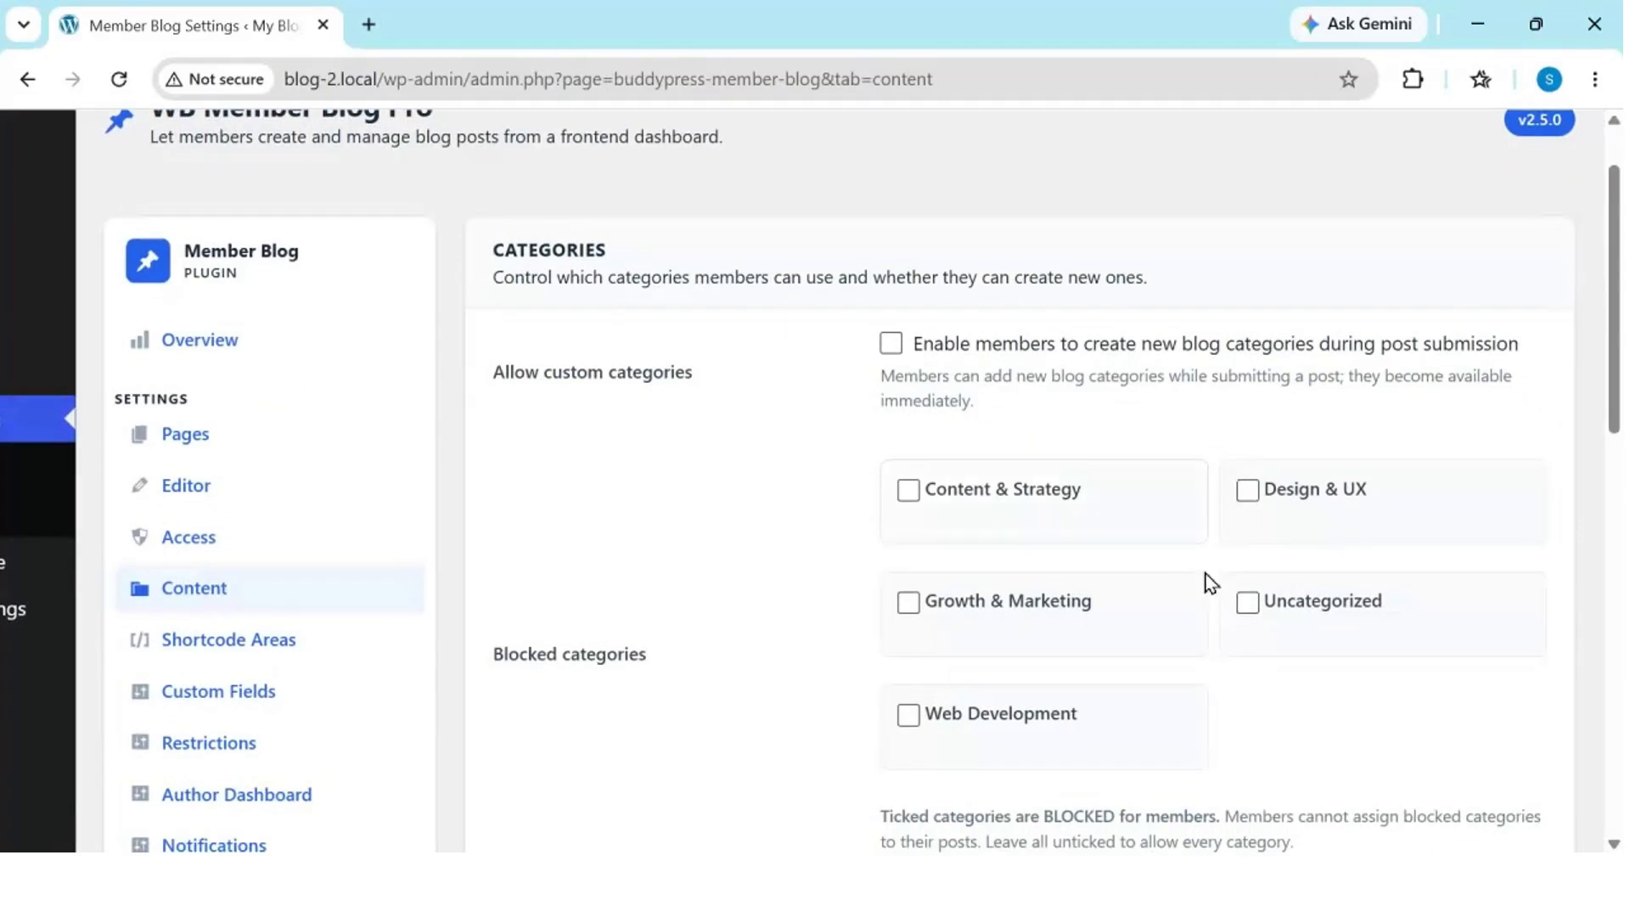
scroll(1210, 584, down, 8)
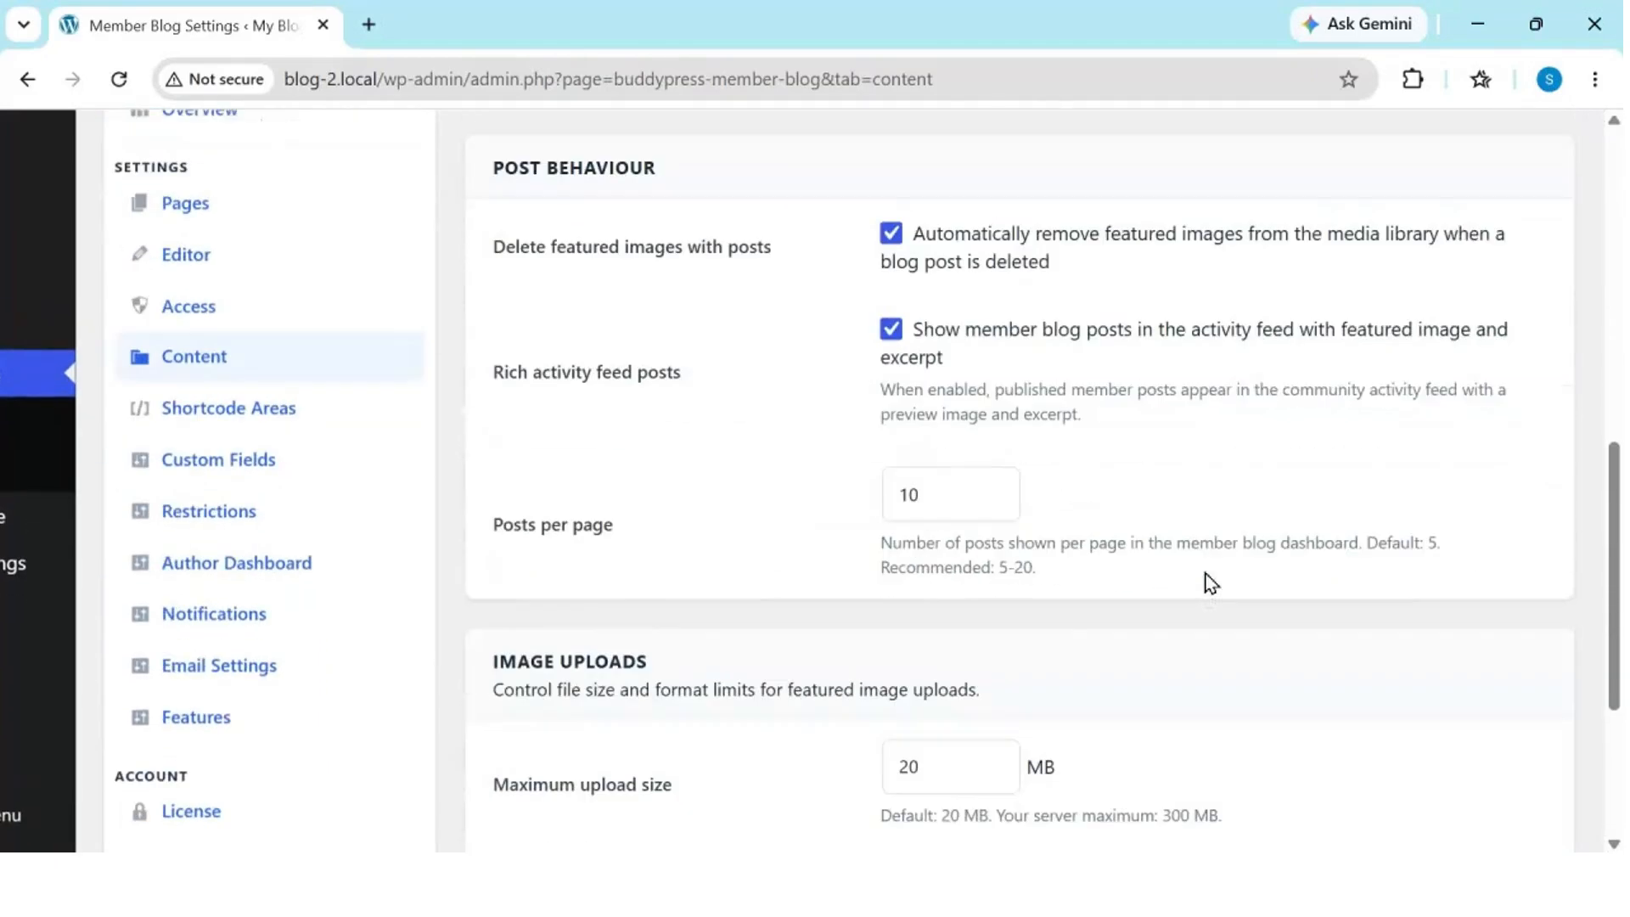
click(1174, 524)
scroll(1176, 526, down, 1)
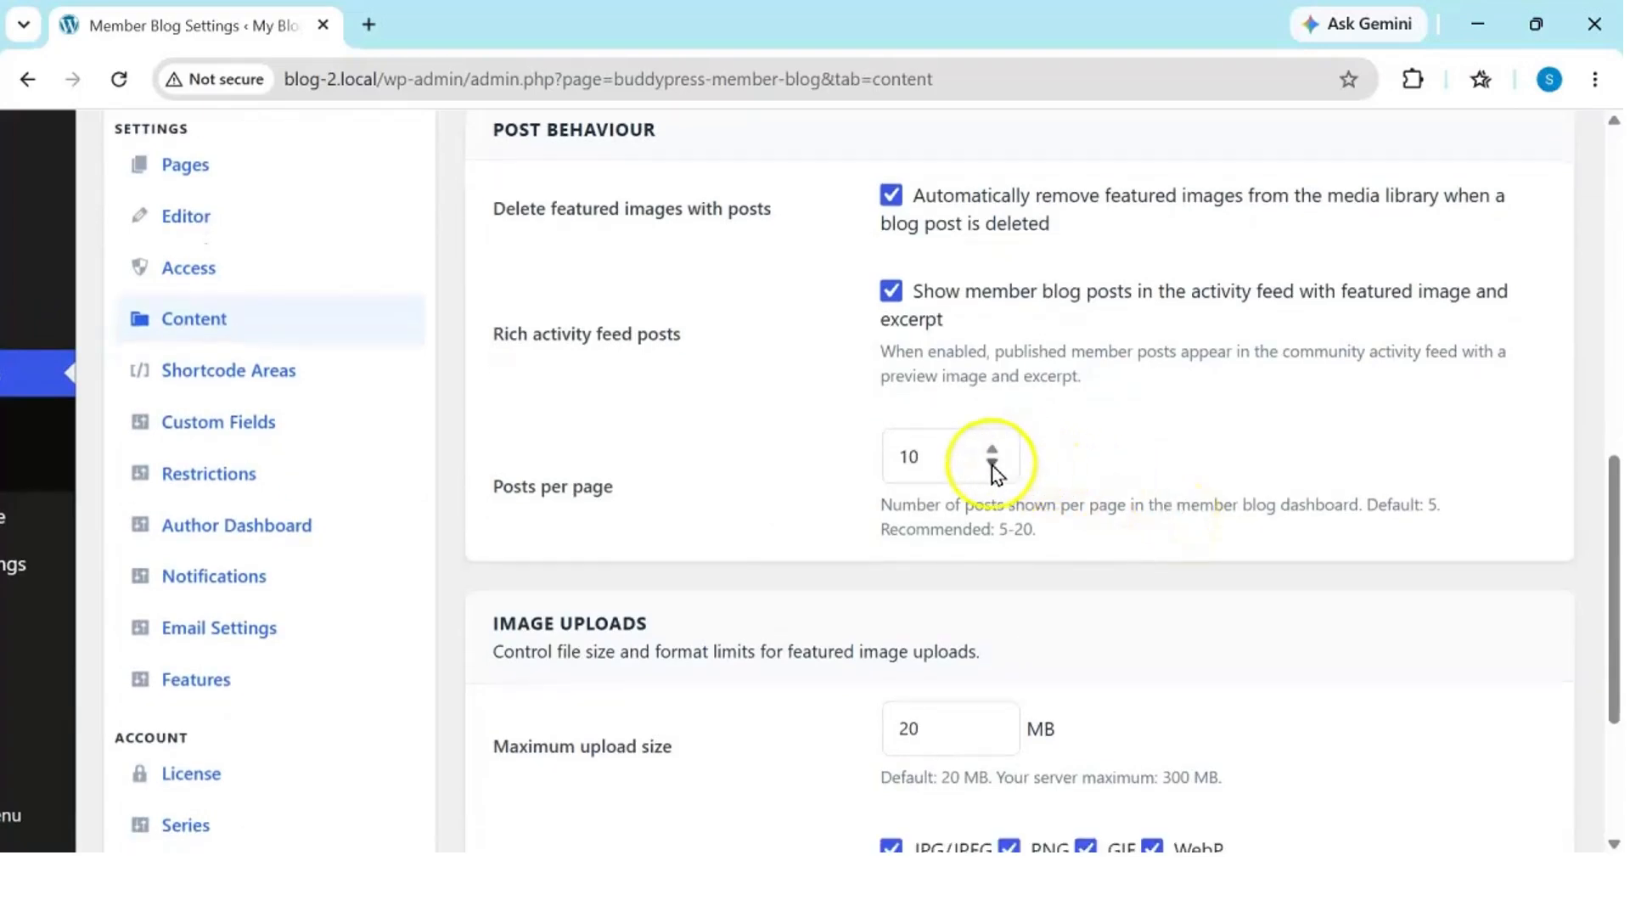
scroll(980, 531, down, 1)
scroll(980, 533, down, 3)
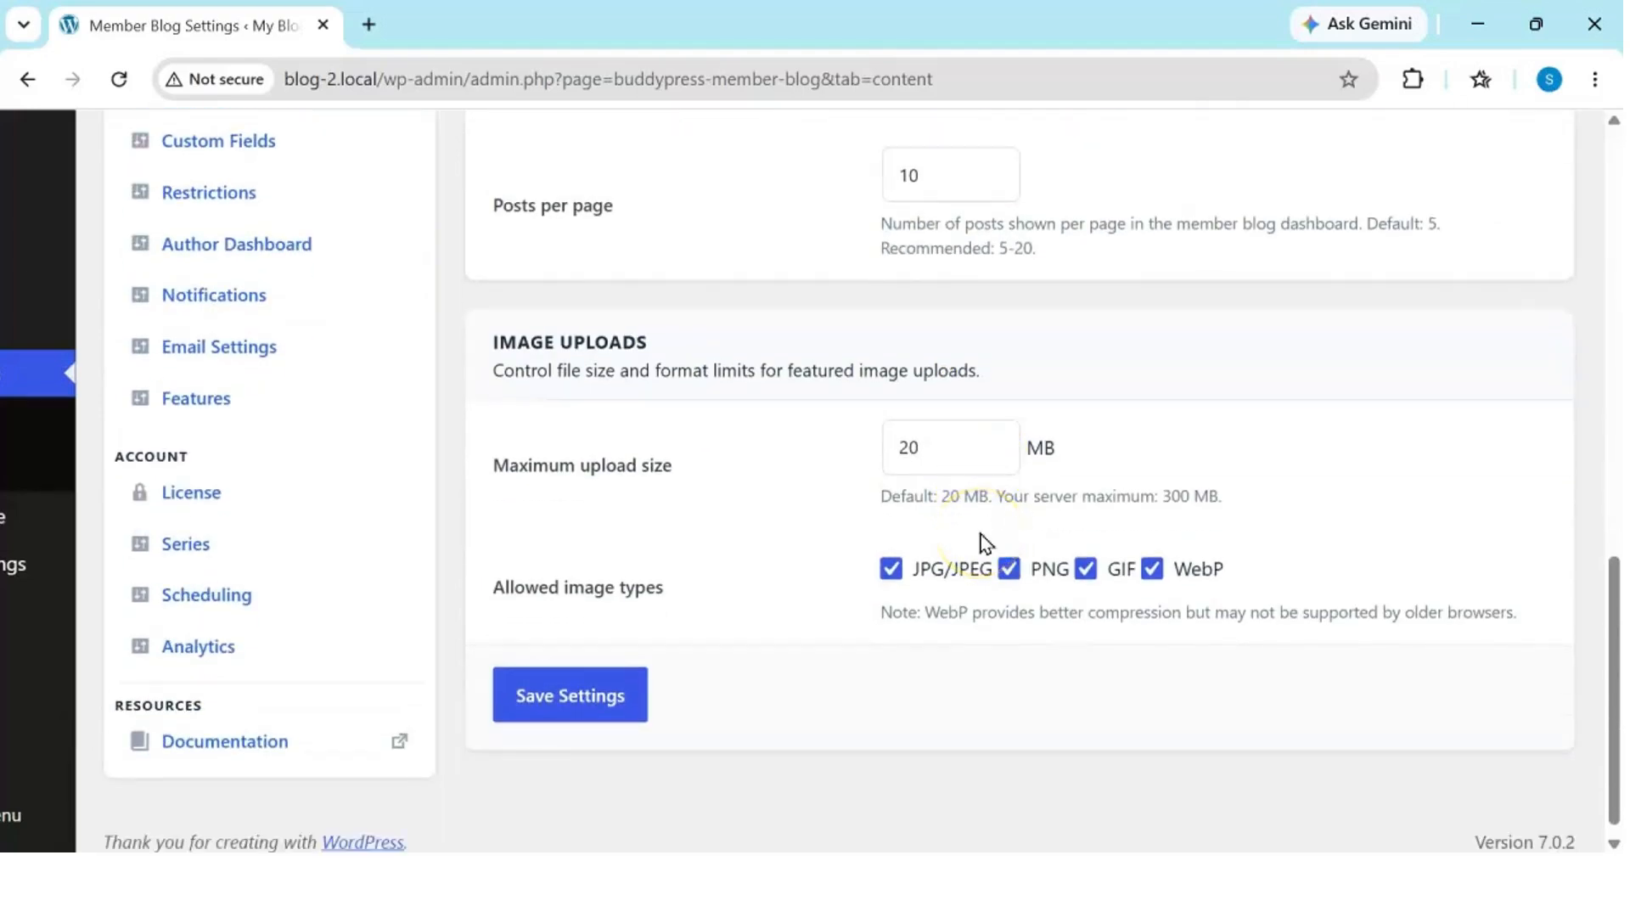
scroll(981, 533, up, 5)
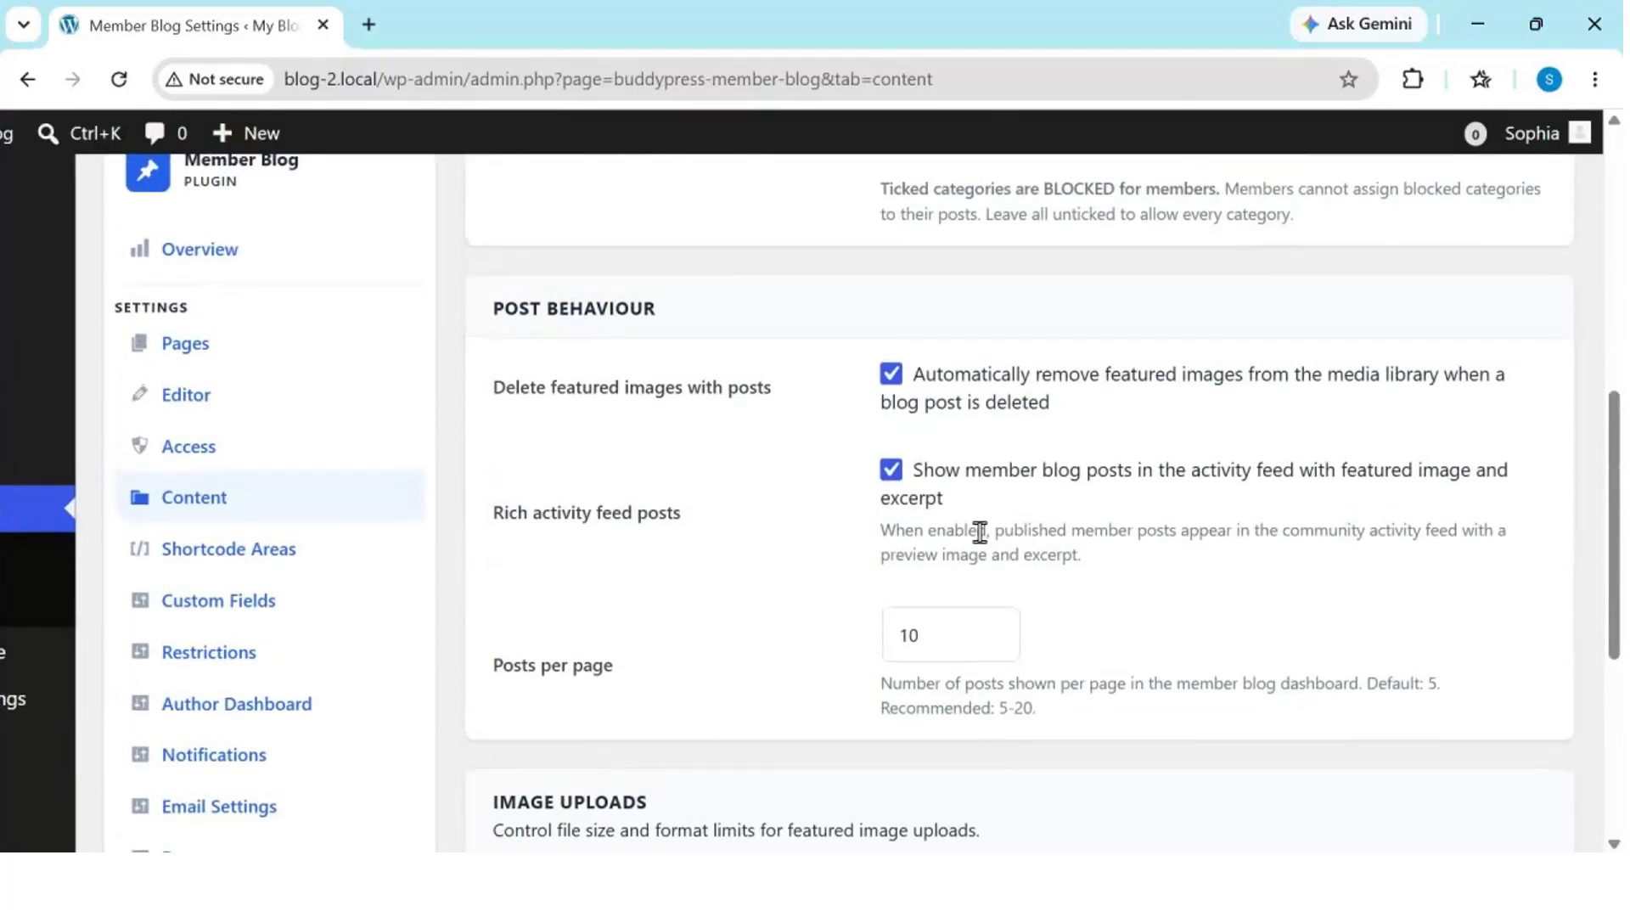
scroll(981, 533, up, 1)
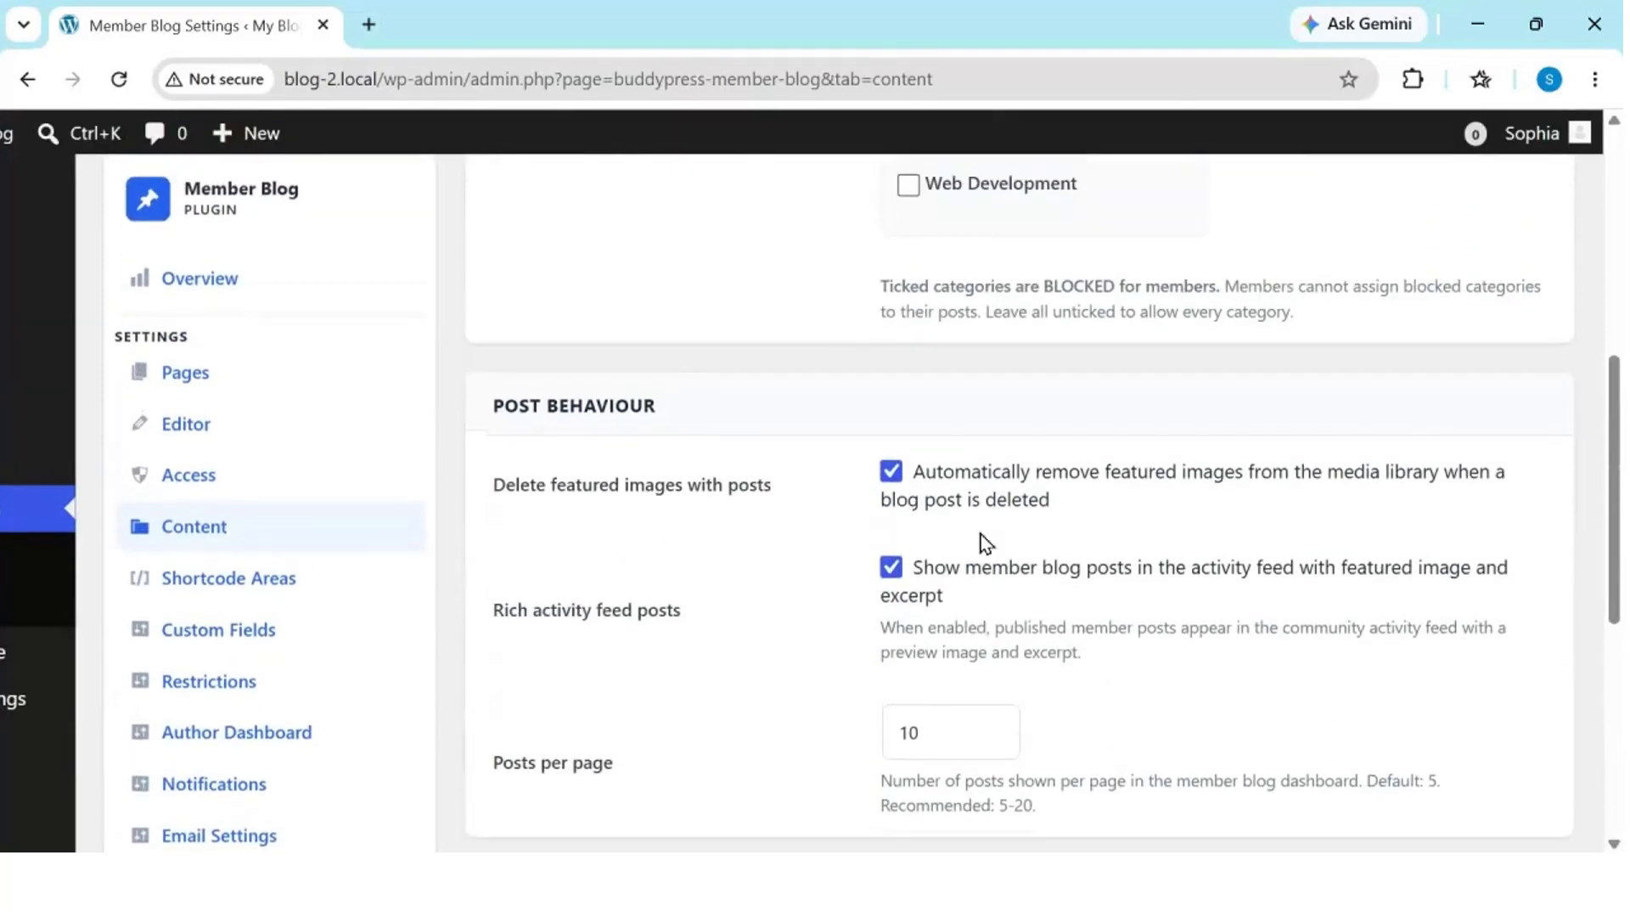
scroll(980, 535, up, 7)
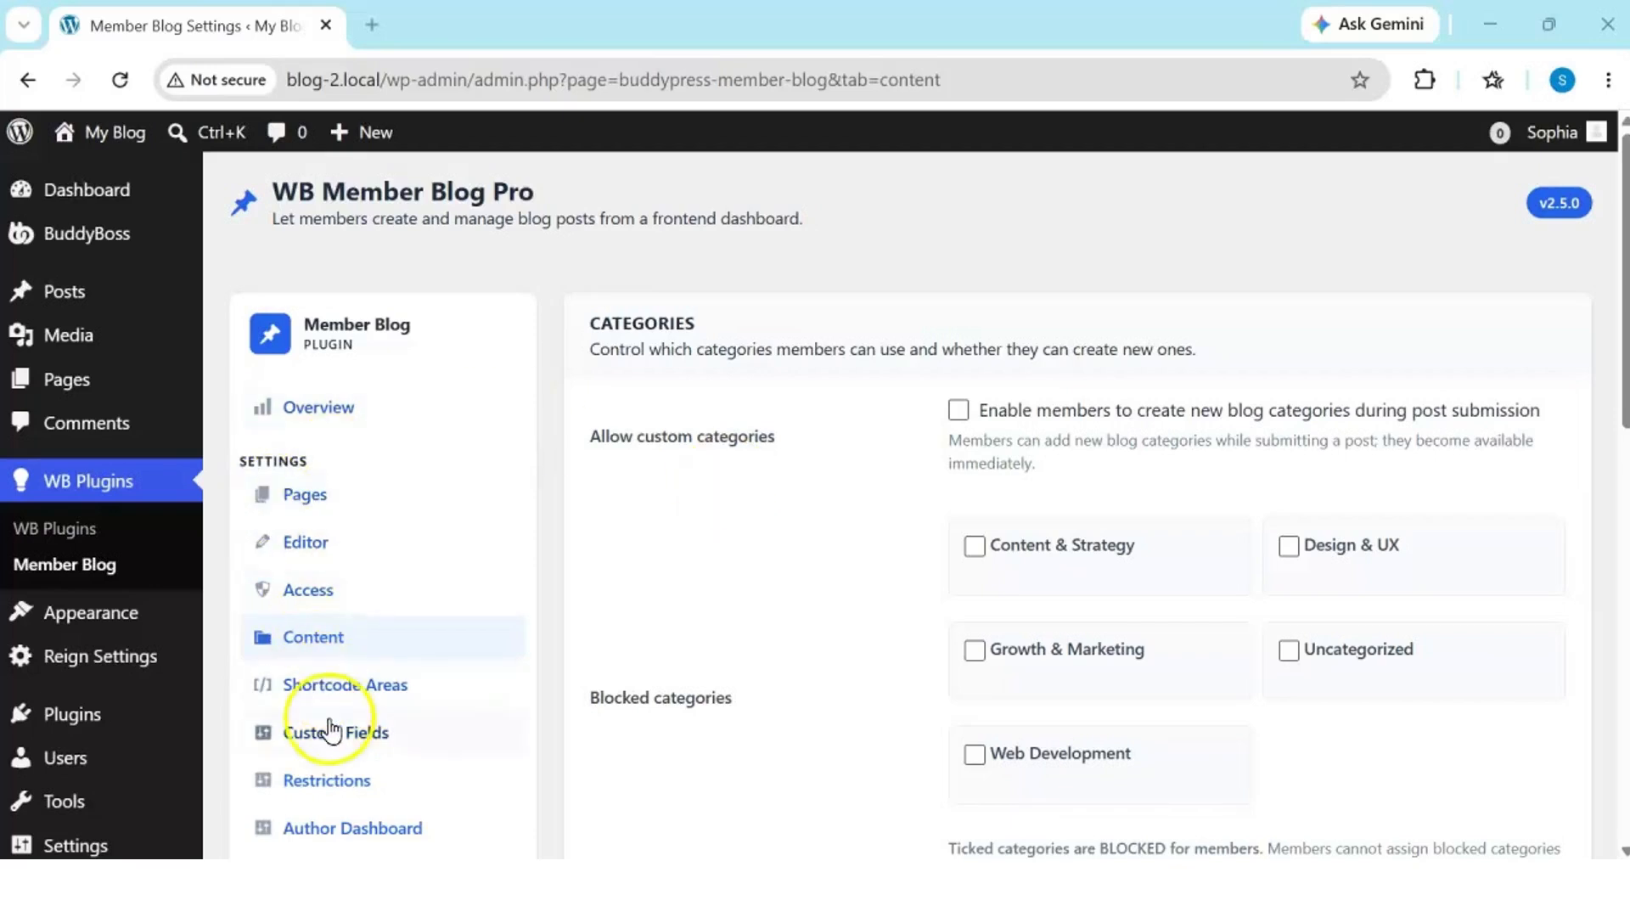
Step: Open the Restrictions settings and review the limit warning, word count limits, per-user overrides and role-based posting limits
click(333, 775)
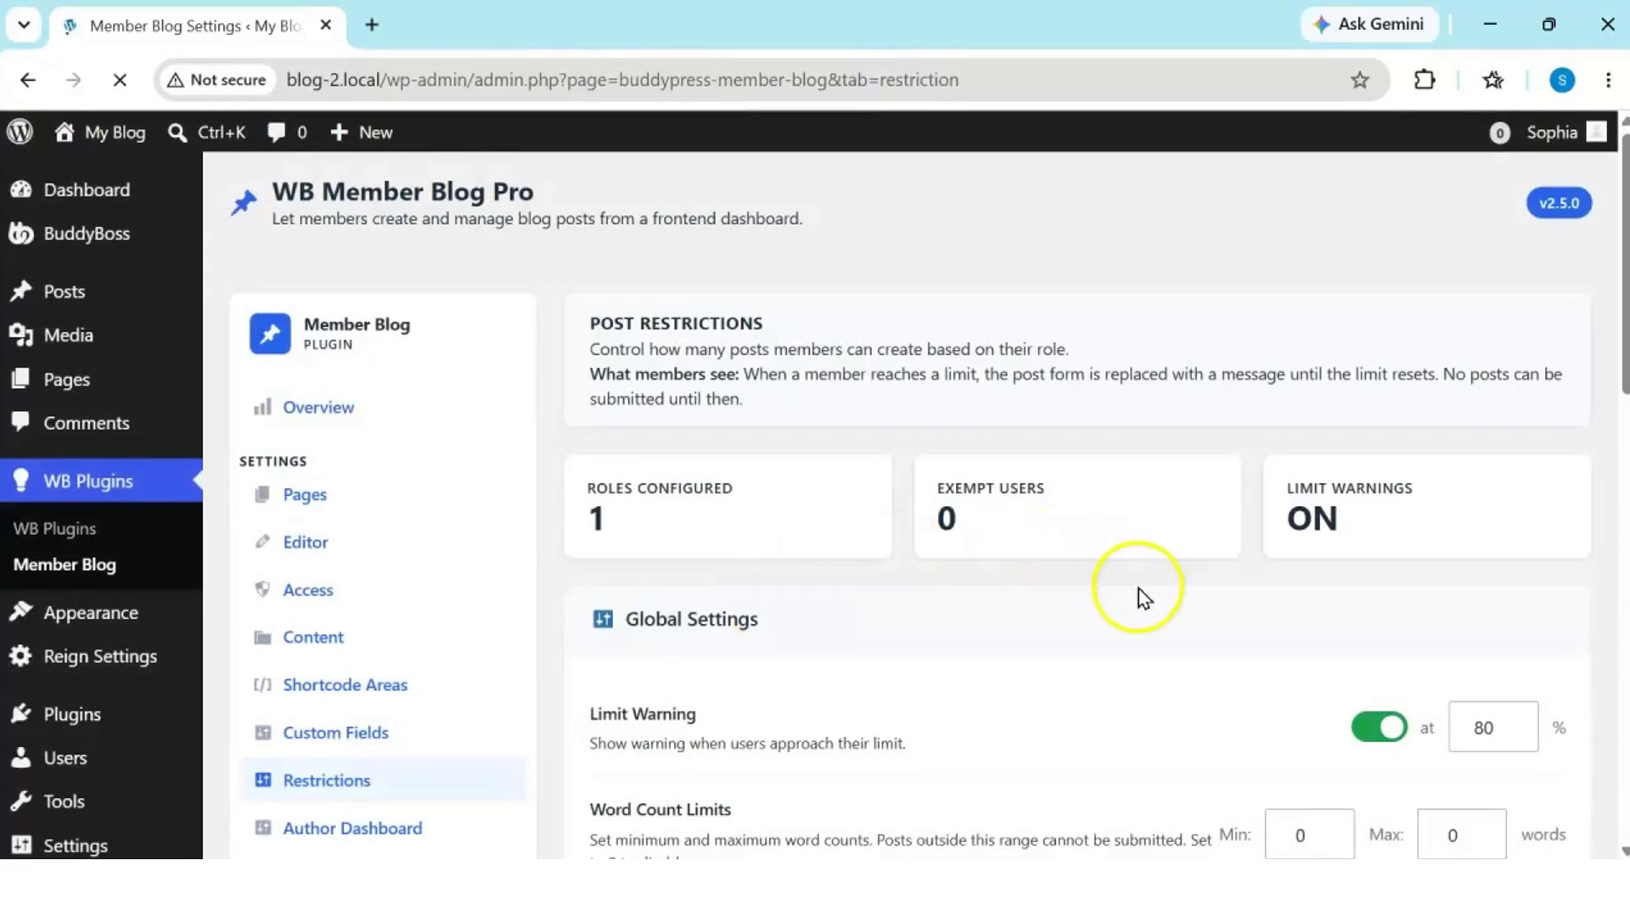
scroll(1138, 588, down, 3)
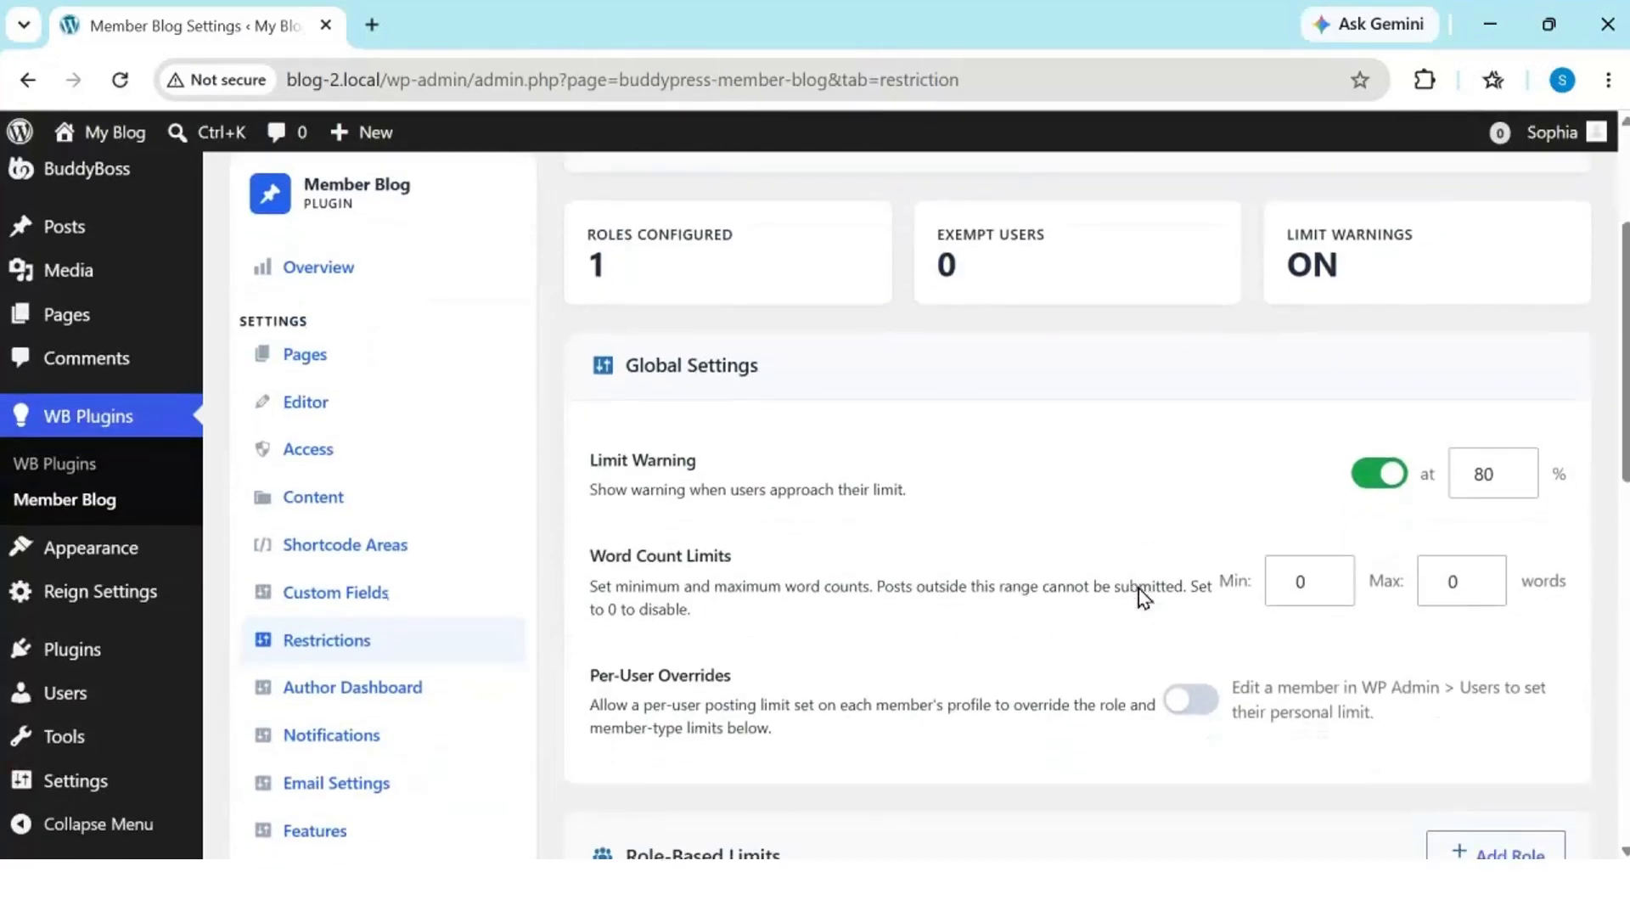
click(1282, 548)
scroll(1282, 548, up, 5)
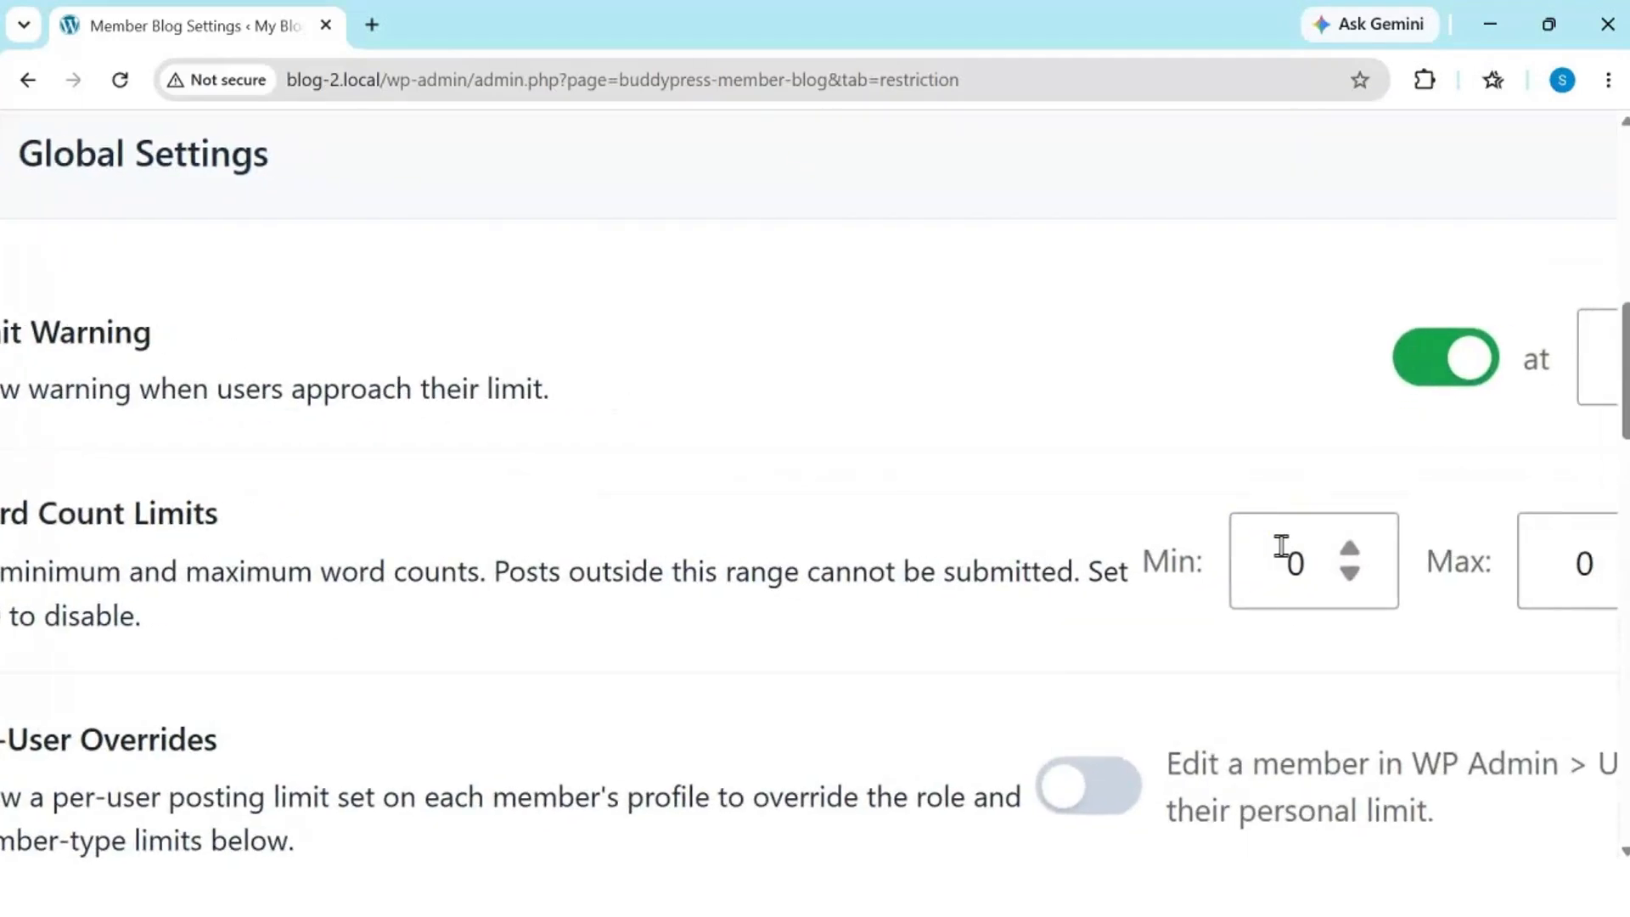
scroll(1162, 575, right, 3)
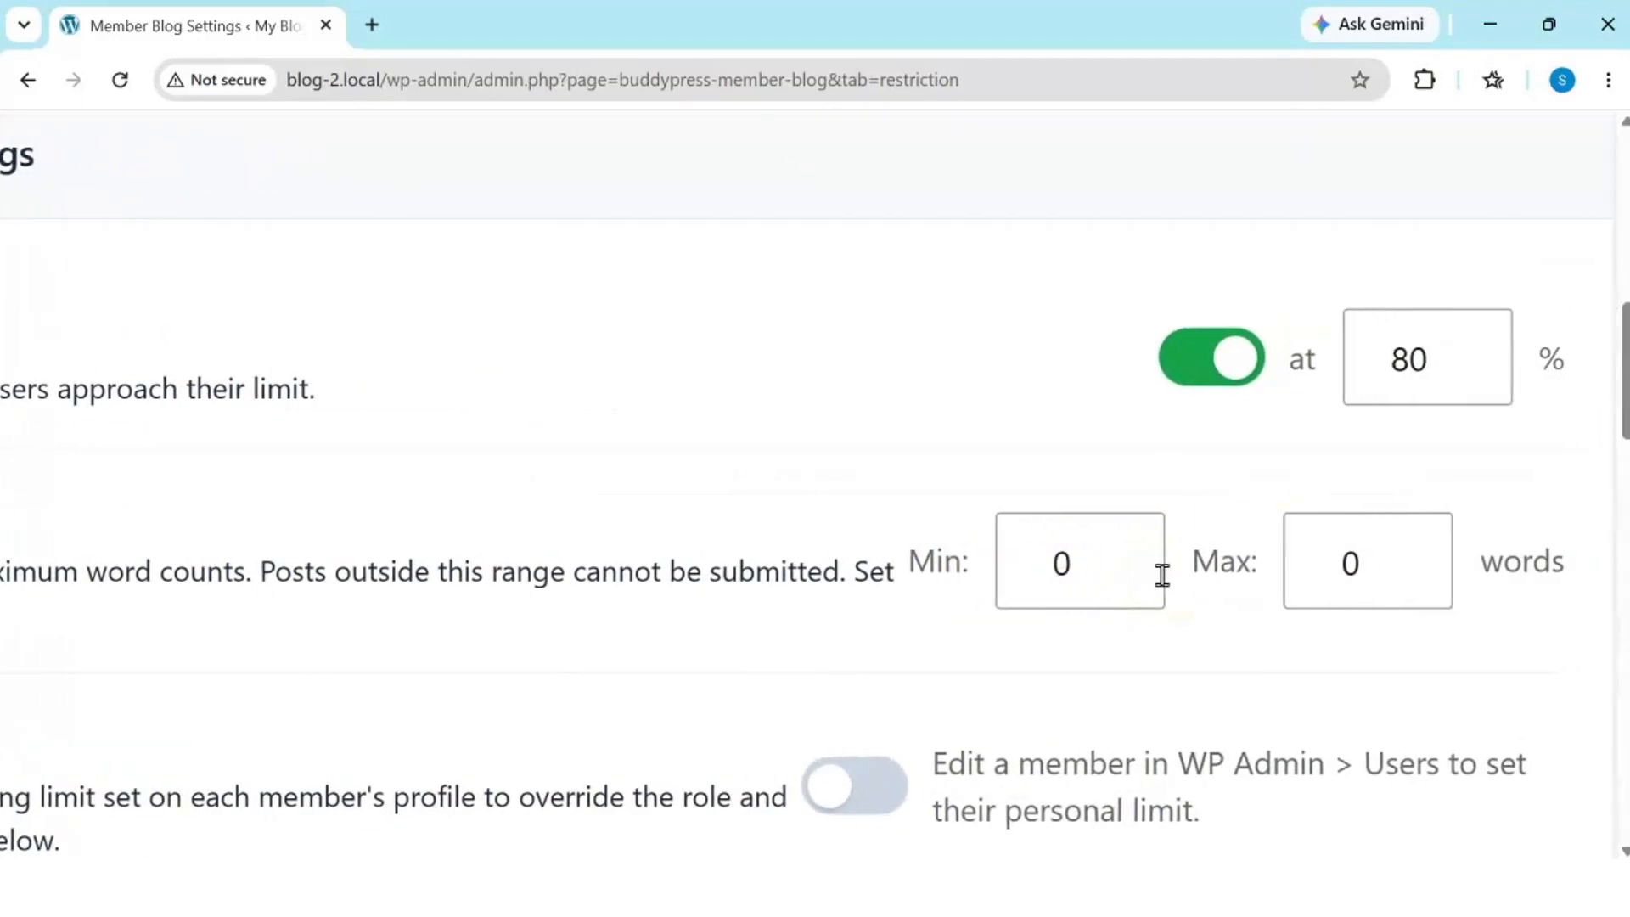
scroll(1162, 575, down, 3)
scroll(1162, 575, down, 3)
scroll(1161, 573, down, 3)
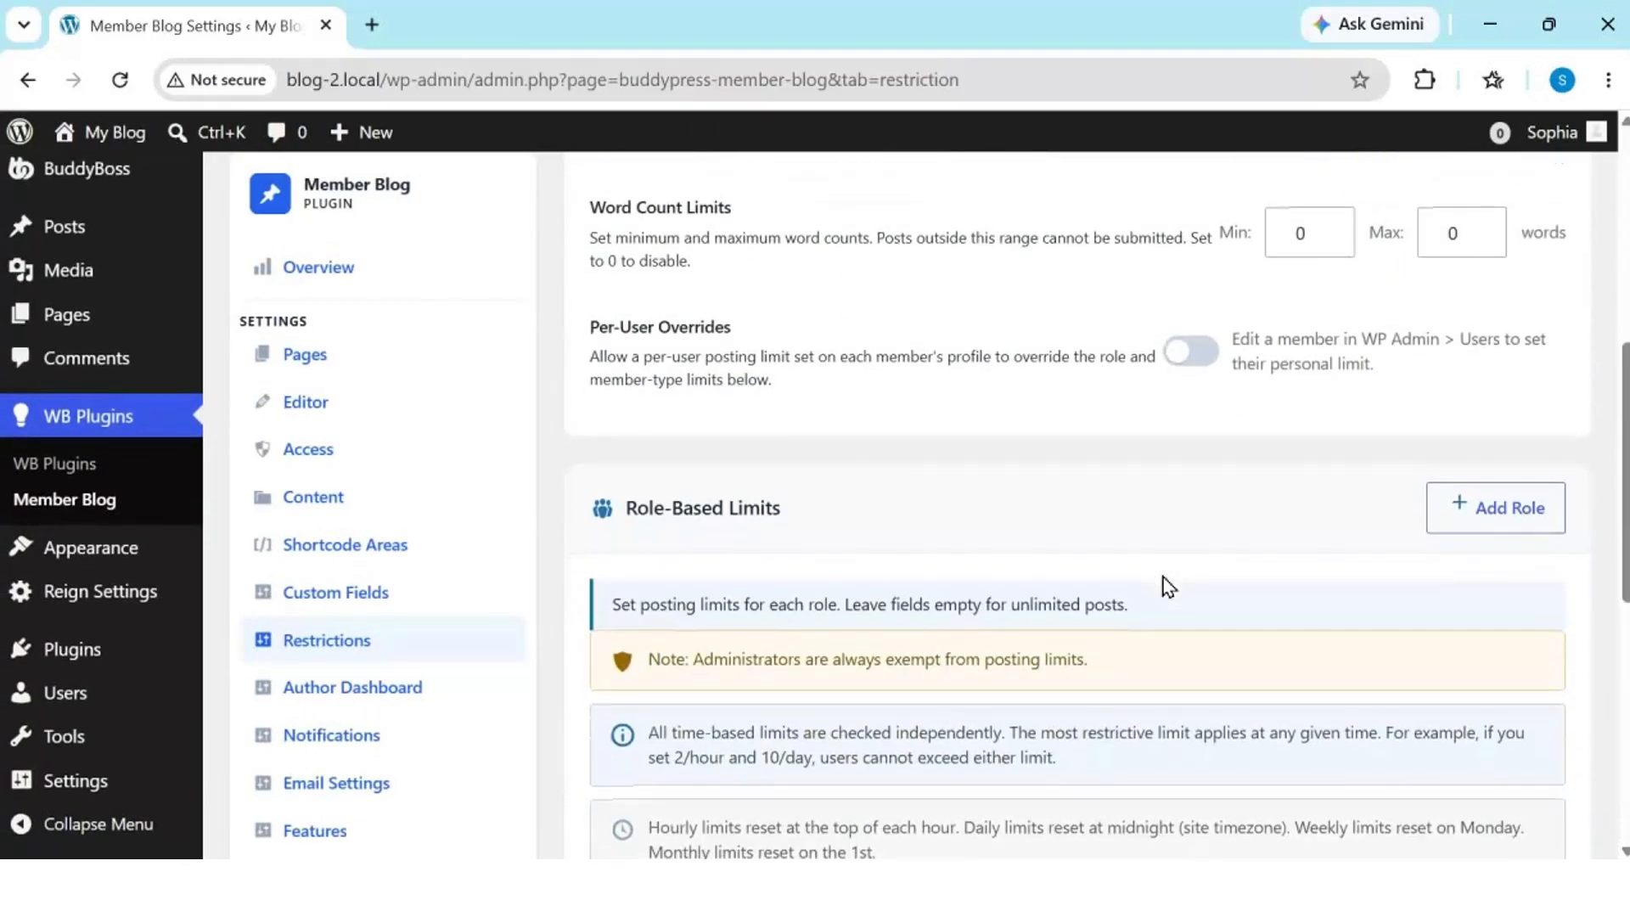
scroll(1226, 475, up, 3)
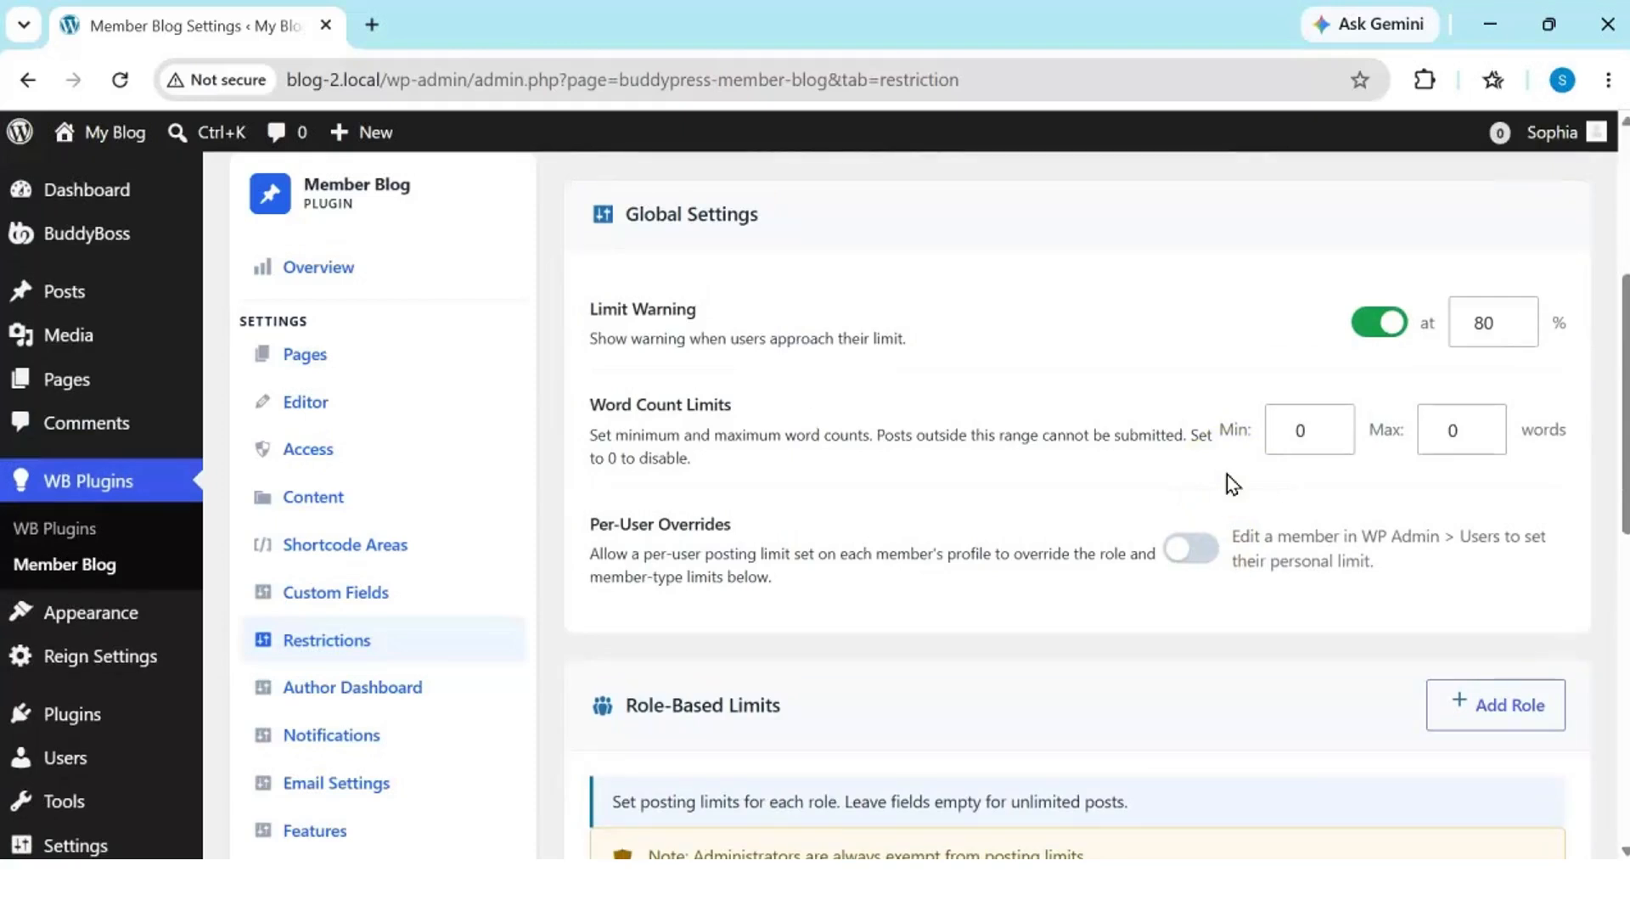
scroll(1226, 476, down, 5)
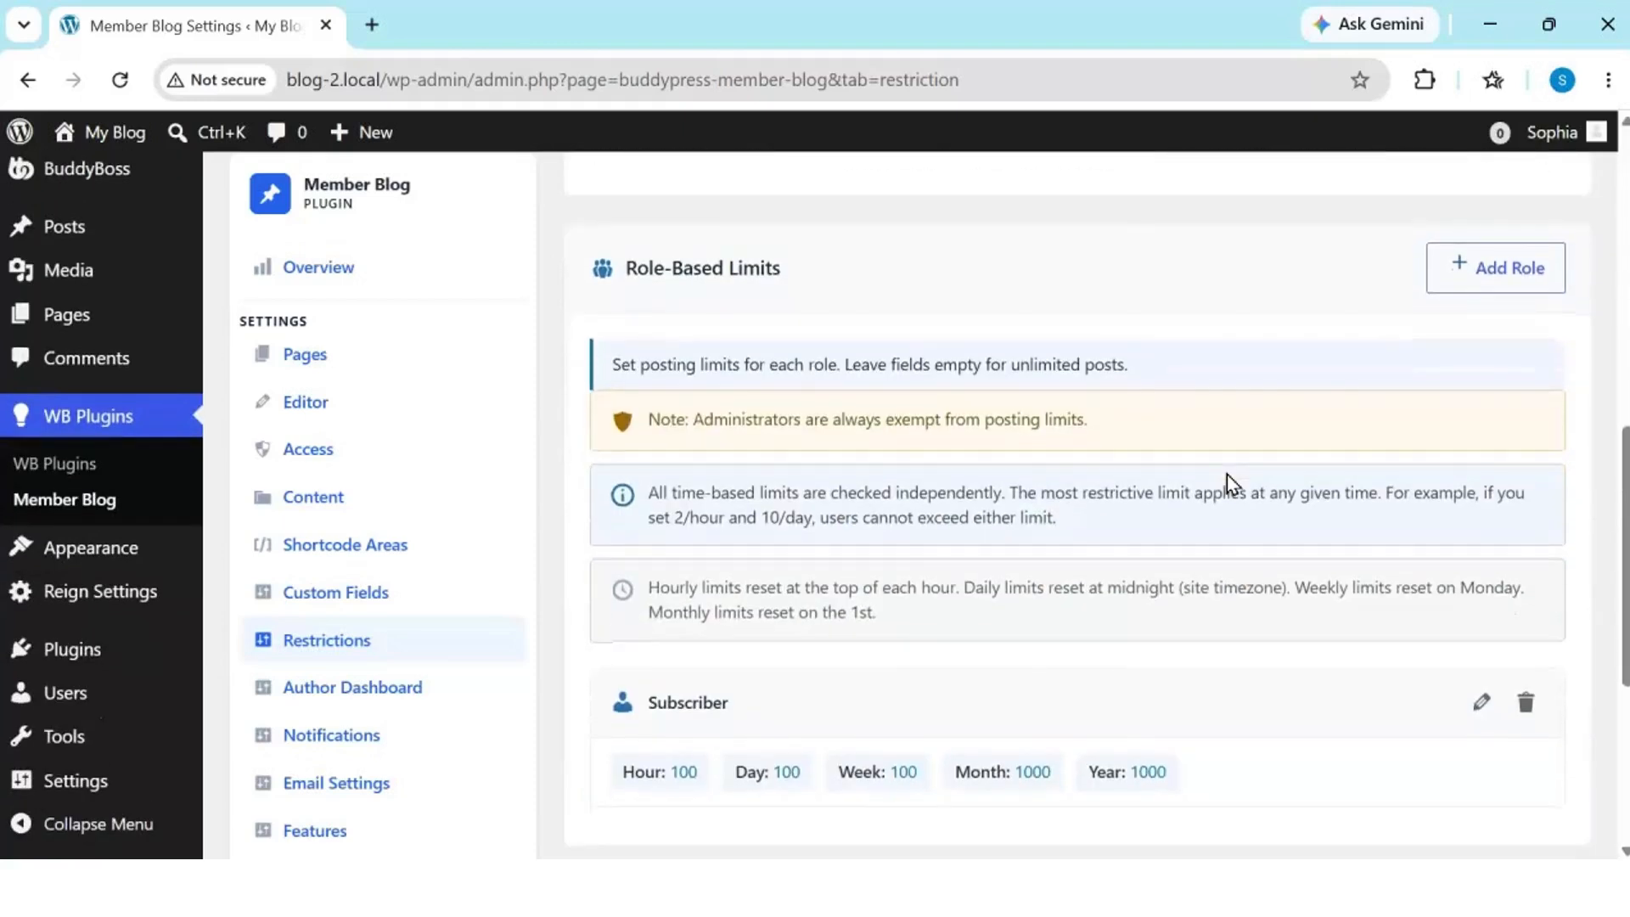
Step: Open the Custom Fields settings and review the field list, the option for adding fields and the display shortcode
click(398, 604)
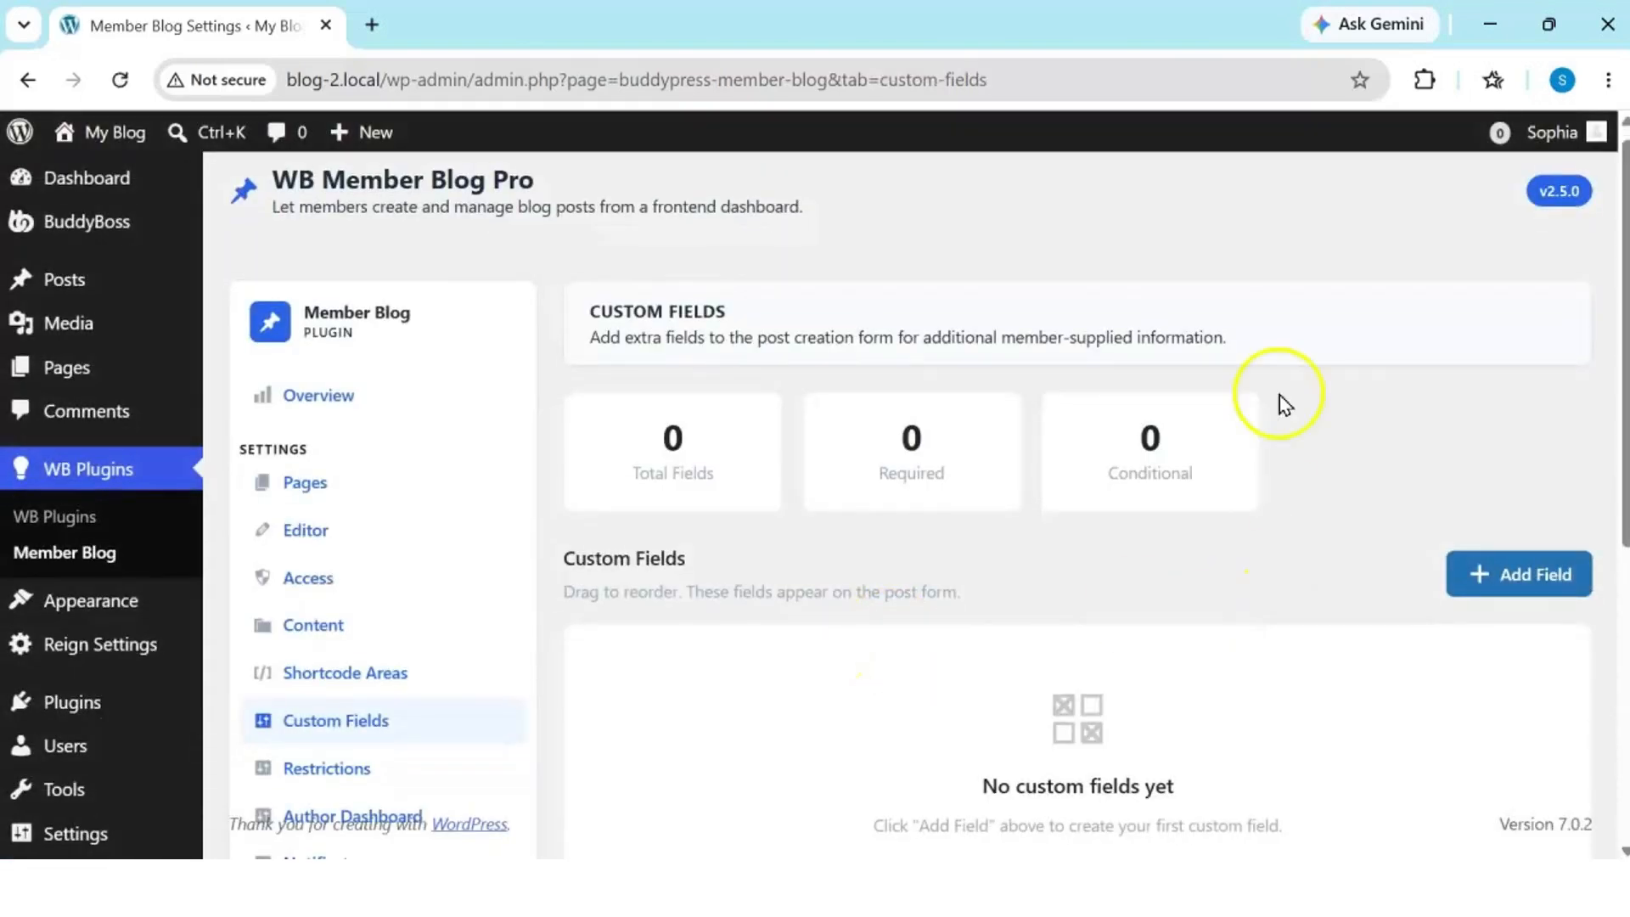
scroll(1282, 386, down, 3)
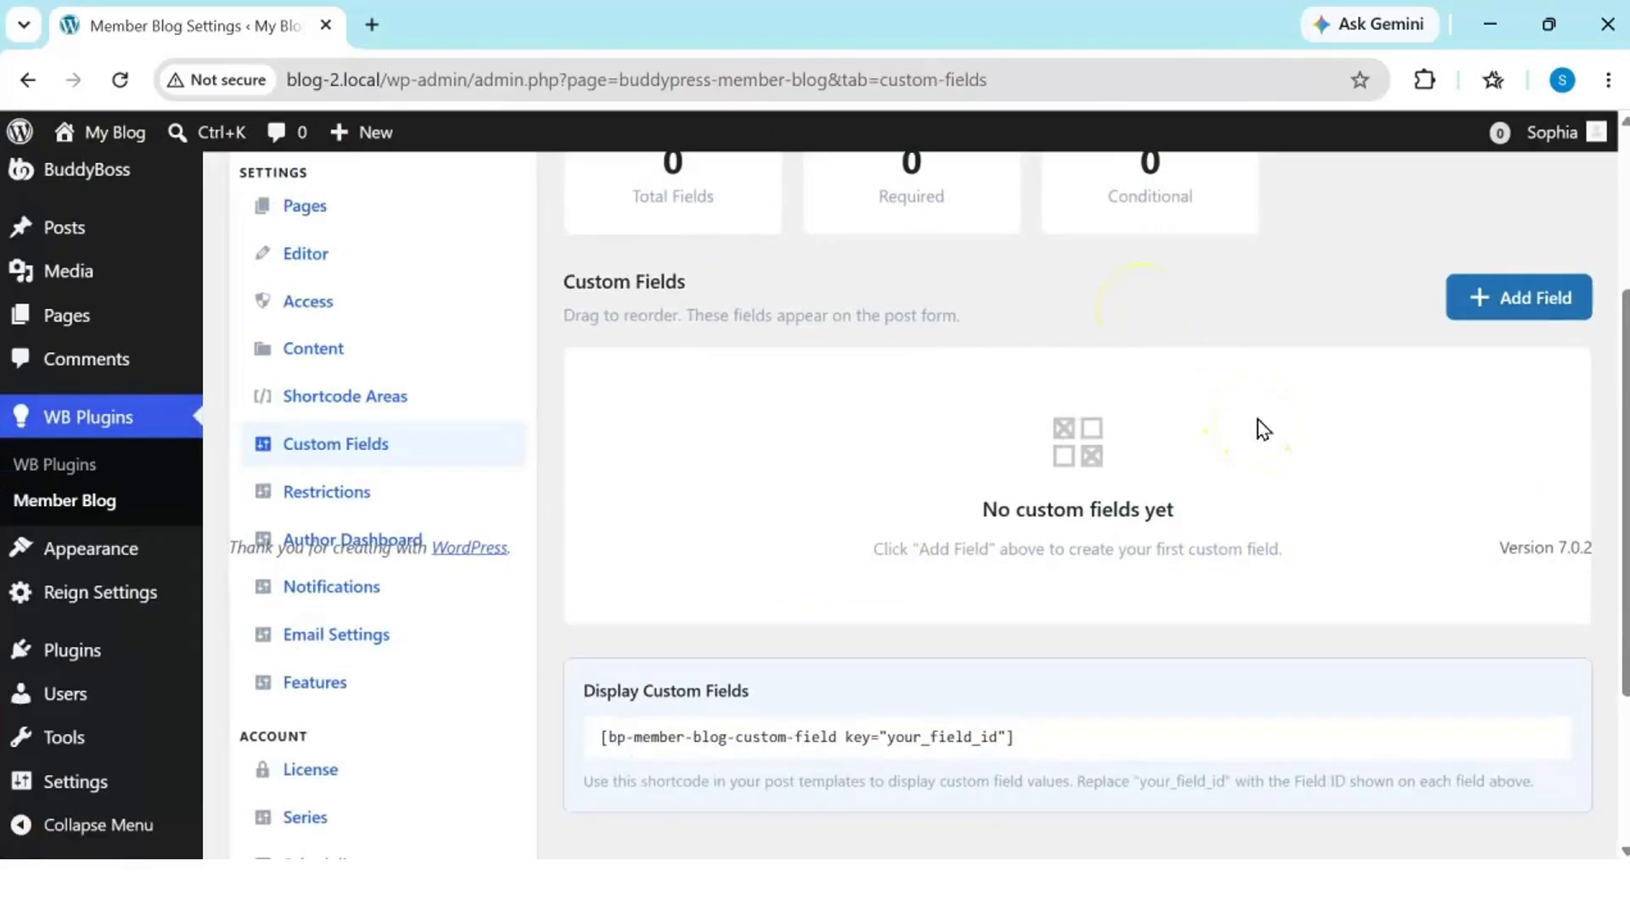
scroll(1262, 428, up, 3)
scroll(1263, 429, down, 1)
scroll(1262, 428, up, 1)
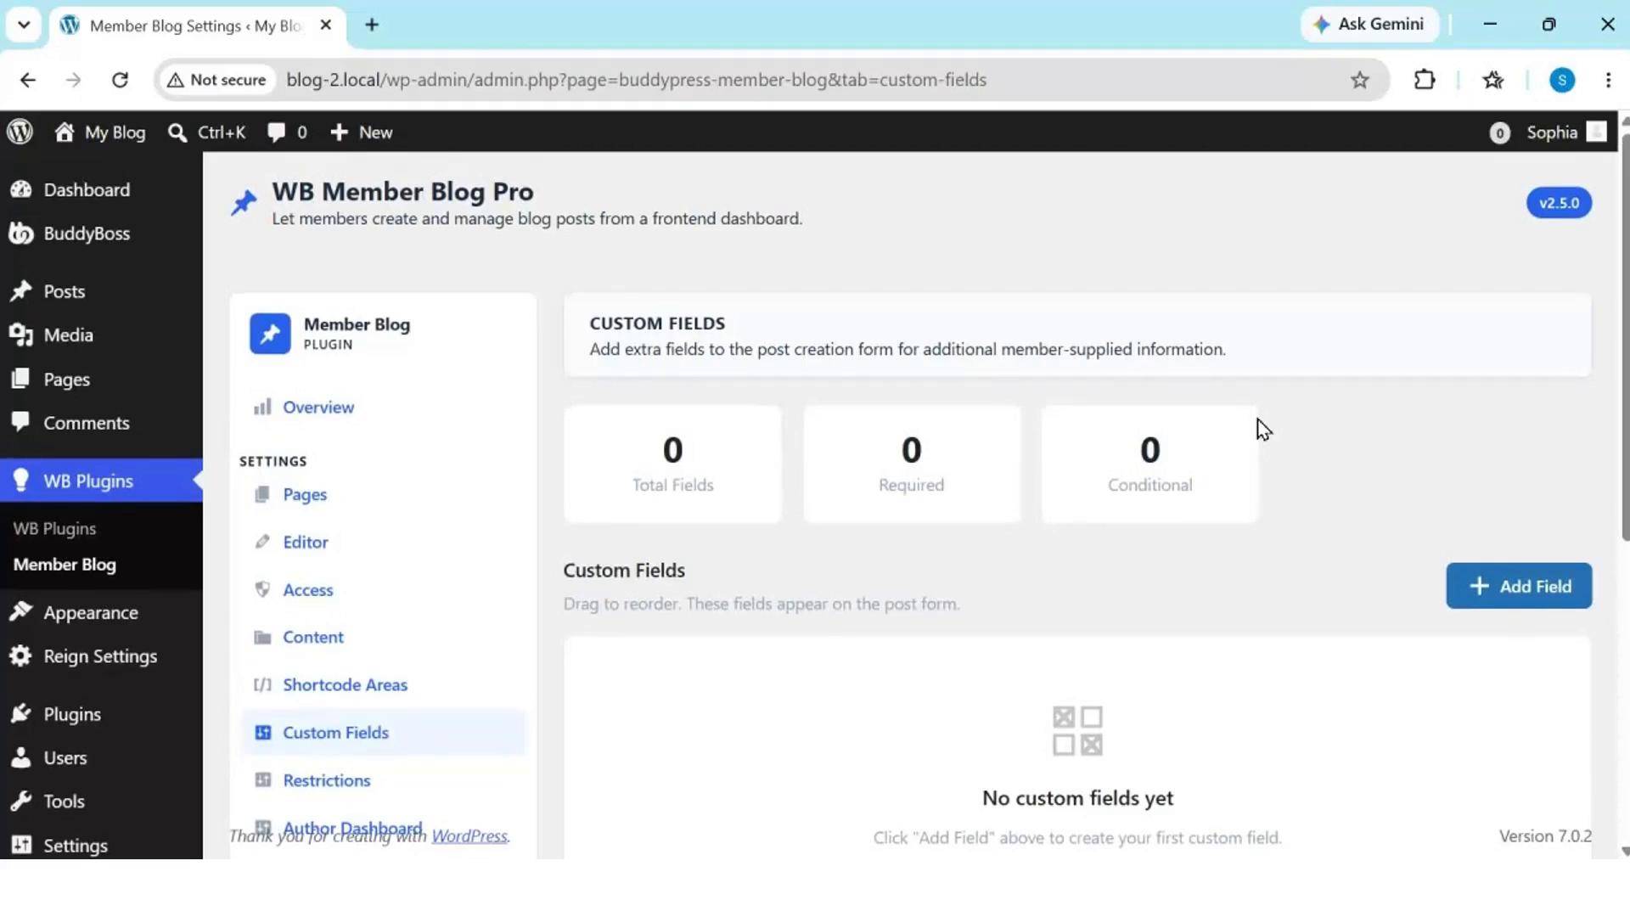
scroll(1264, 429, down, 2)
scroll(1185, 541, down, 1)
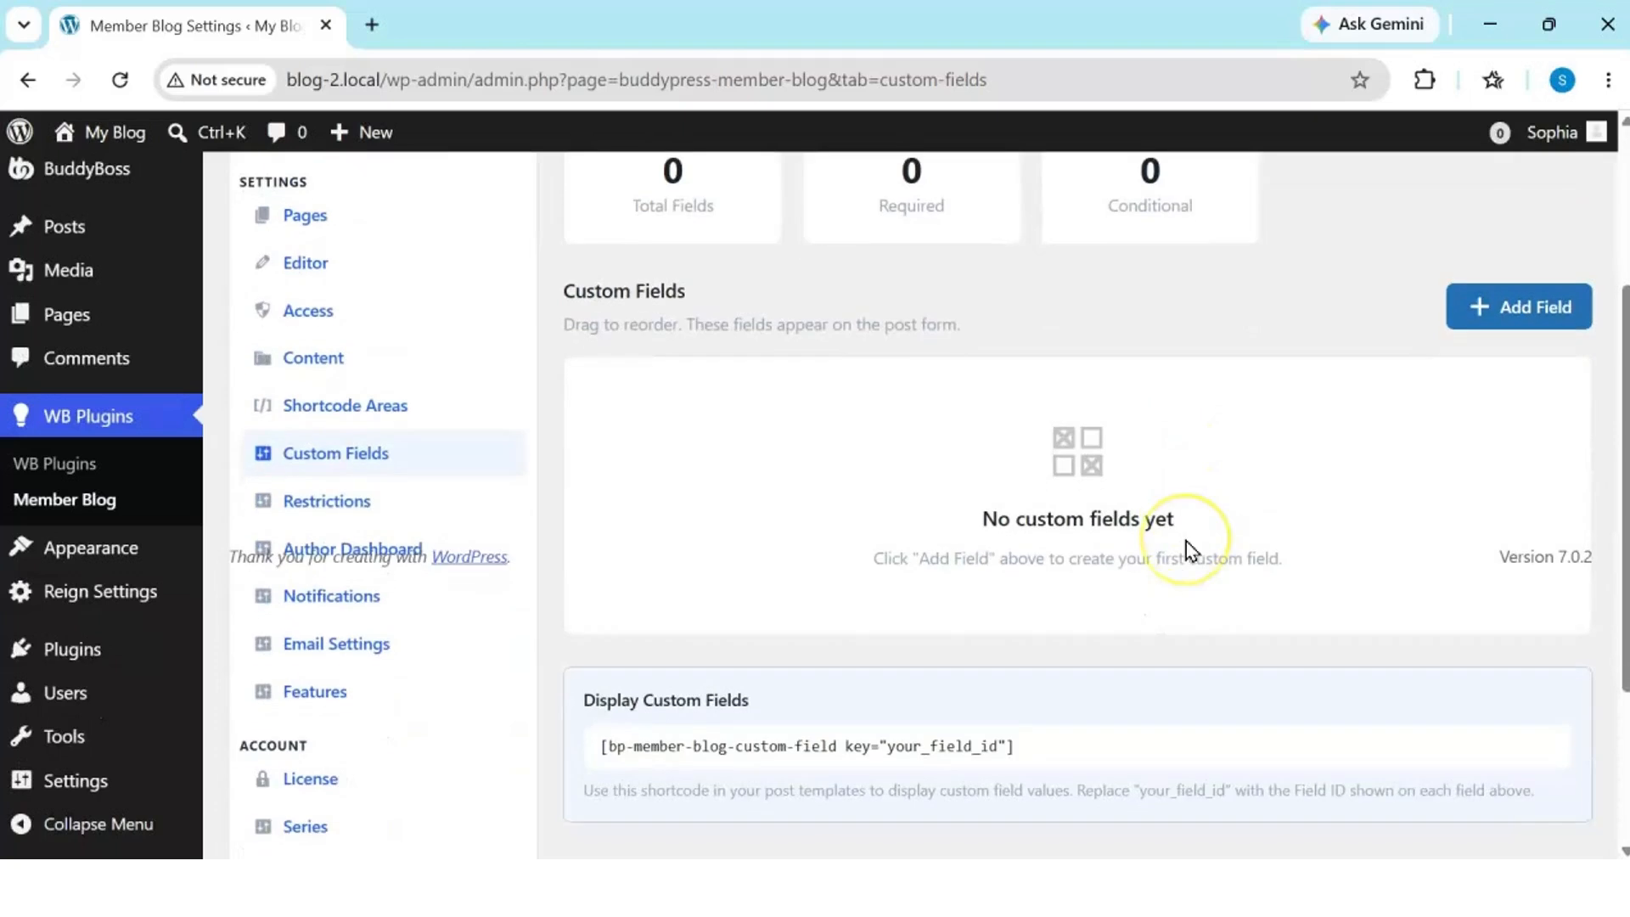
scroll(1185, 542, down, 3)
scroll(1185, 542, up, 6)
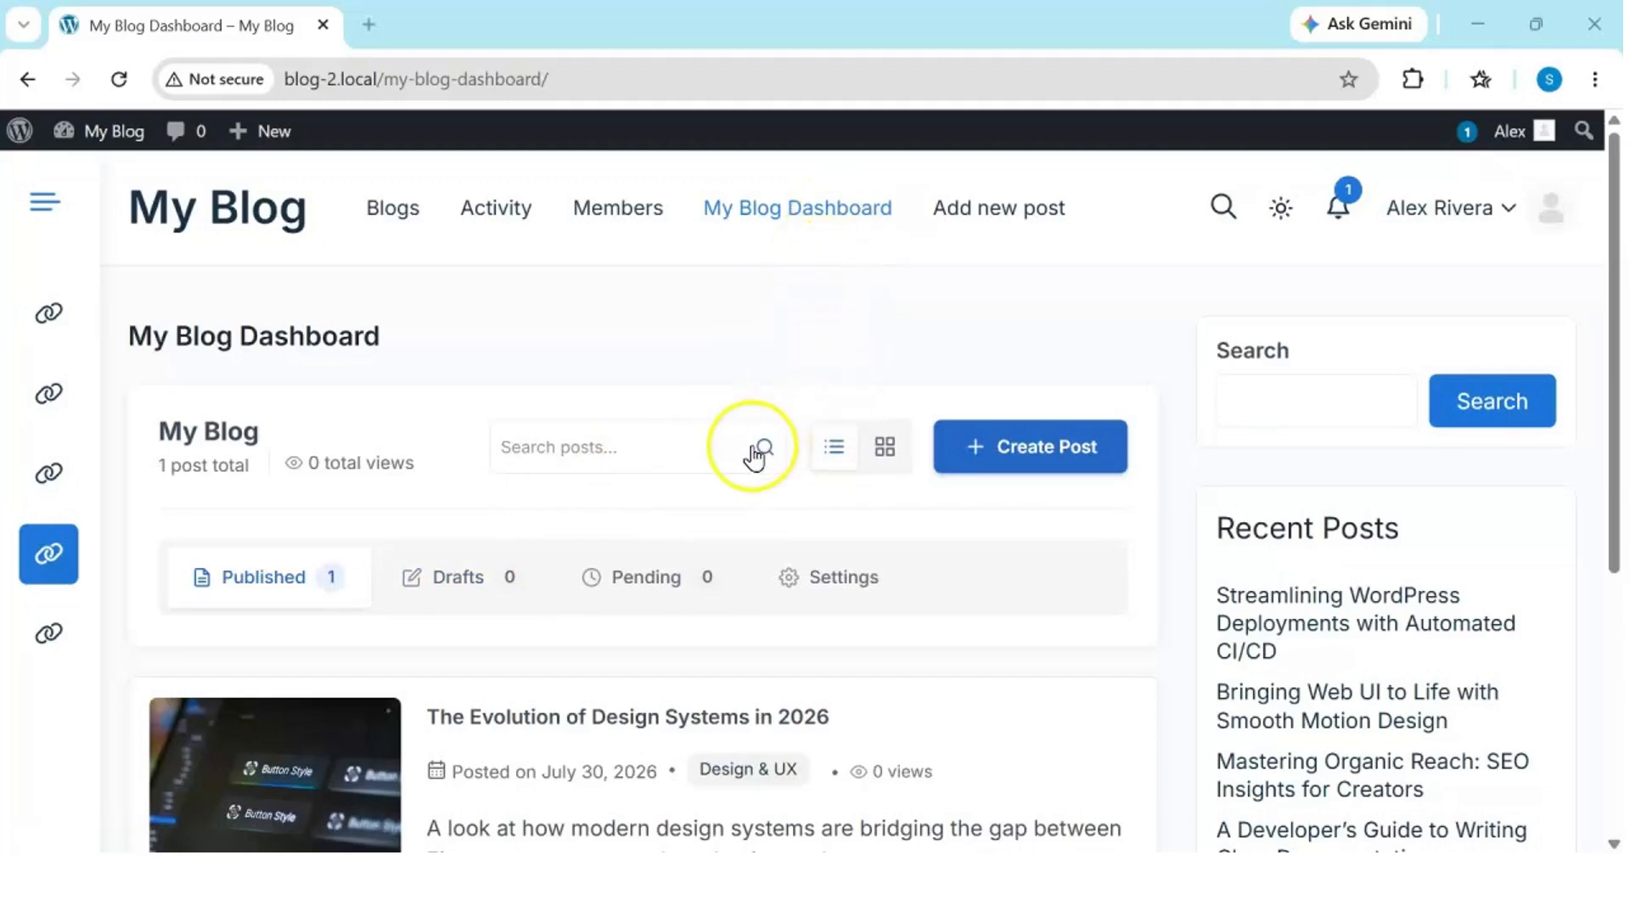
Step: Review the member's front-end My Blog Dashboard, including the post status tabs and the actions on the published post
scroll(753, 451, down, 3)
scroll(753, 455, up, 1)
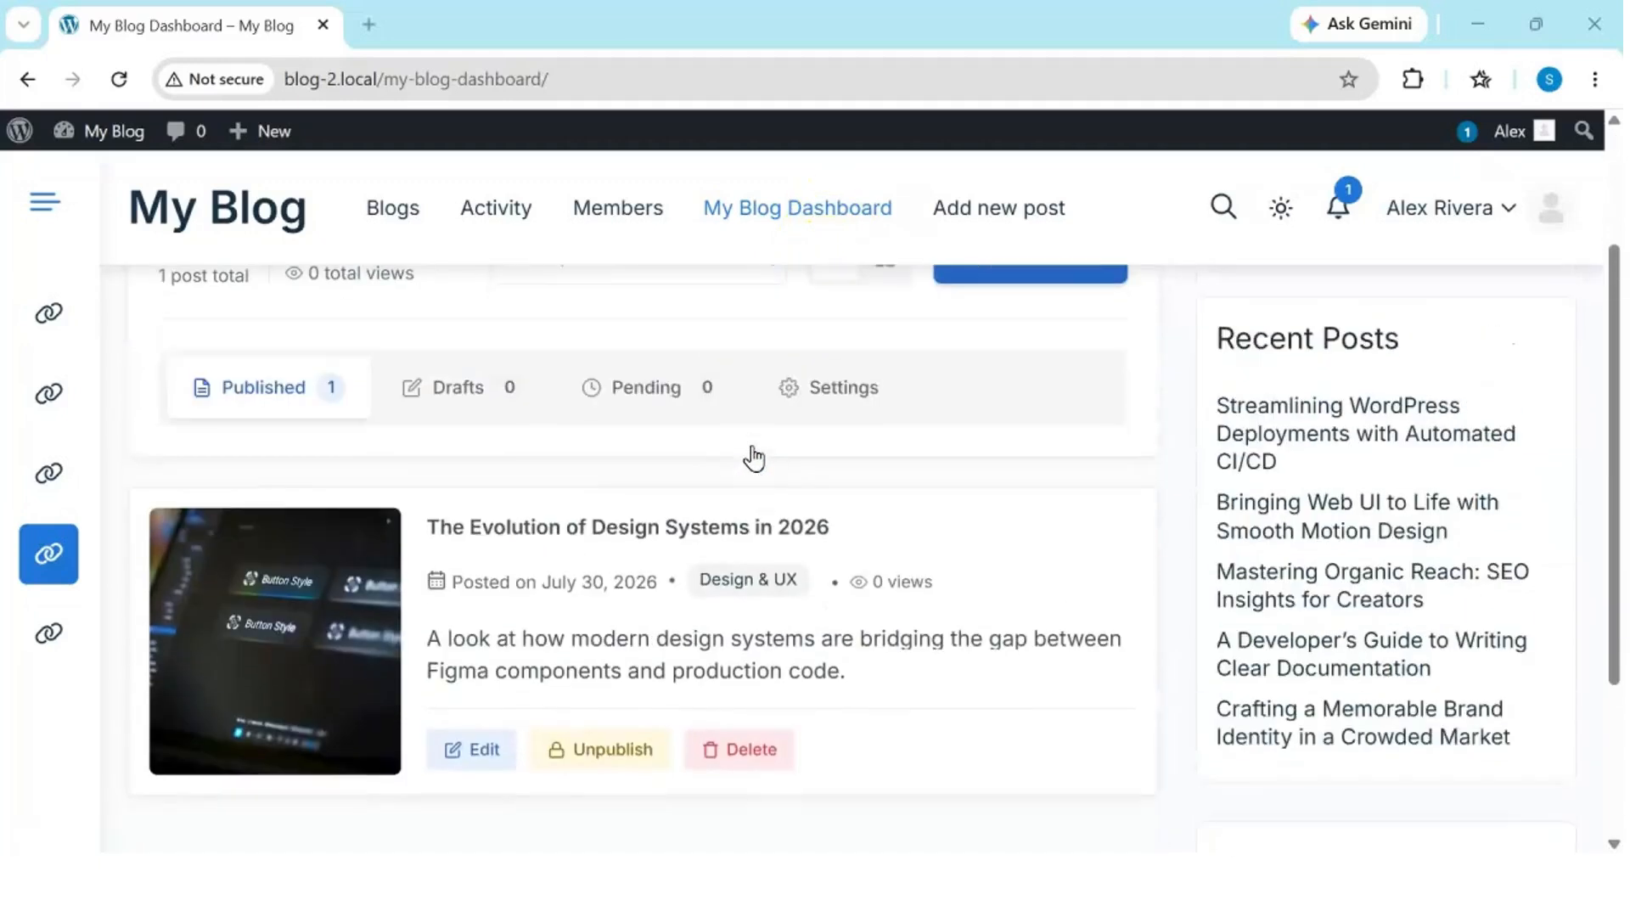
scroll(552, 591, down, 2)
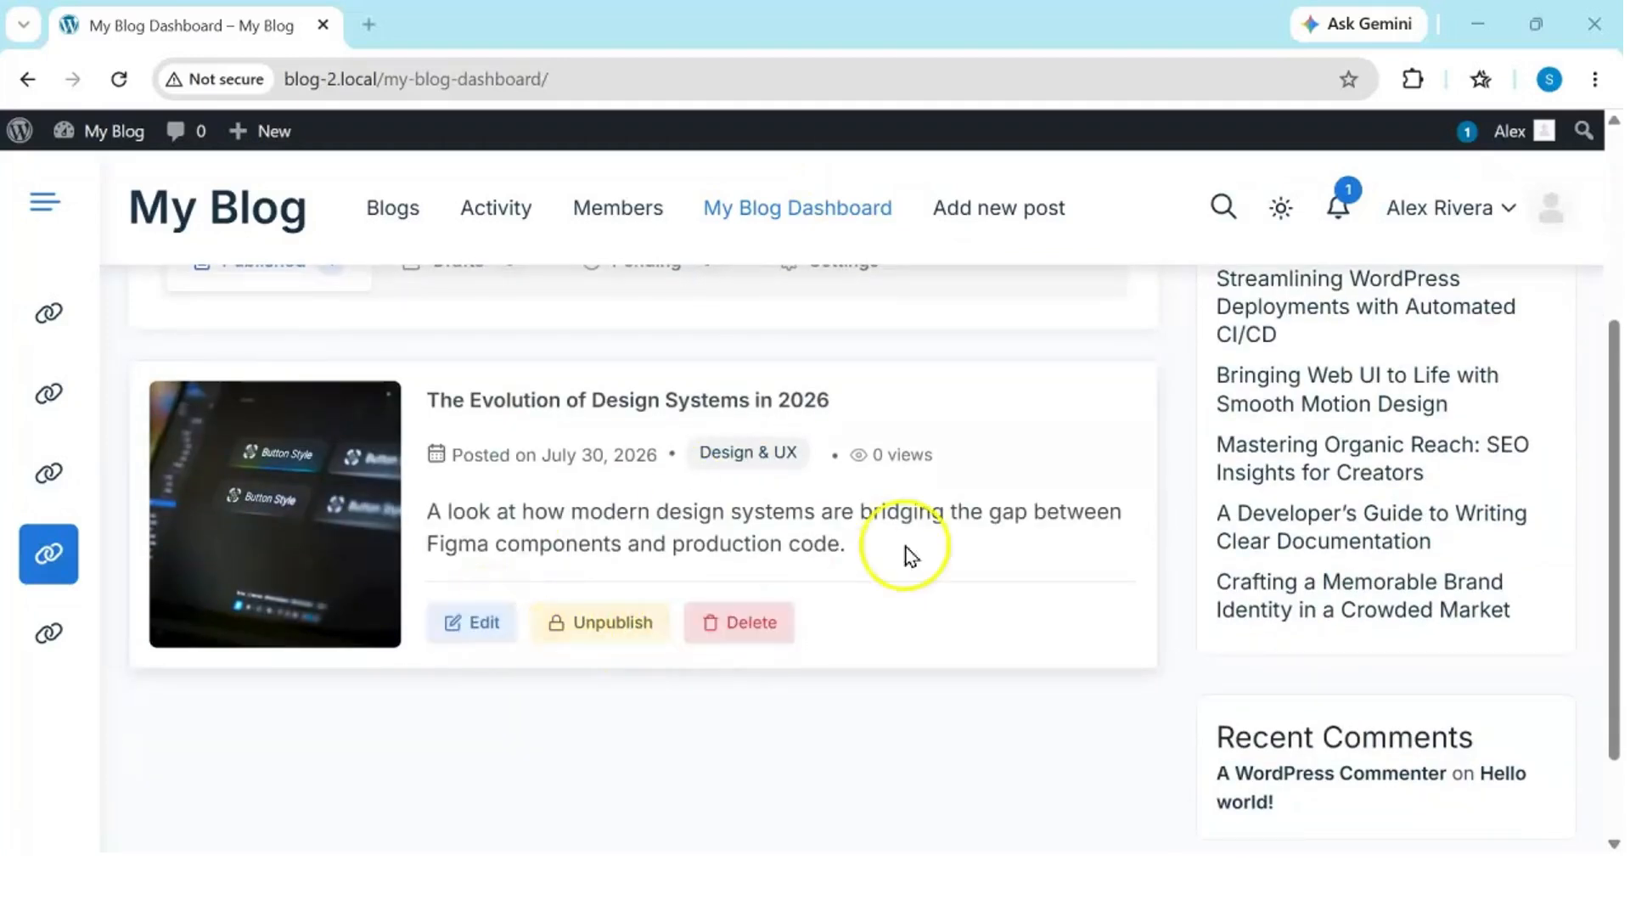
scroll(935, 506, up, 3)
Step: Create a new post from the member dashboard and title it "Build a better community"
click(1032, 459)
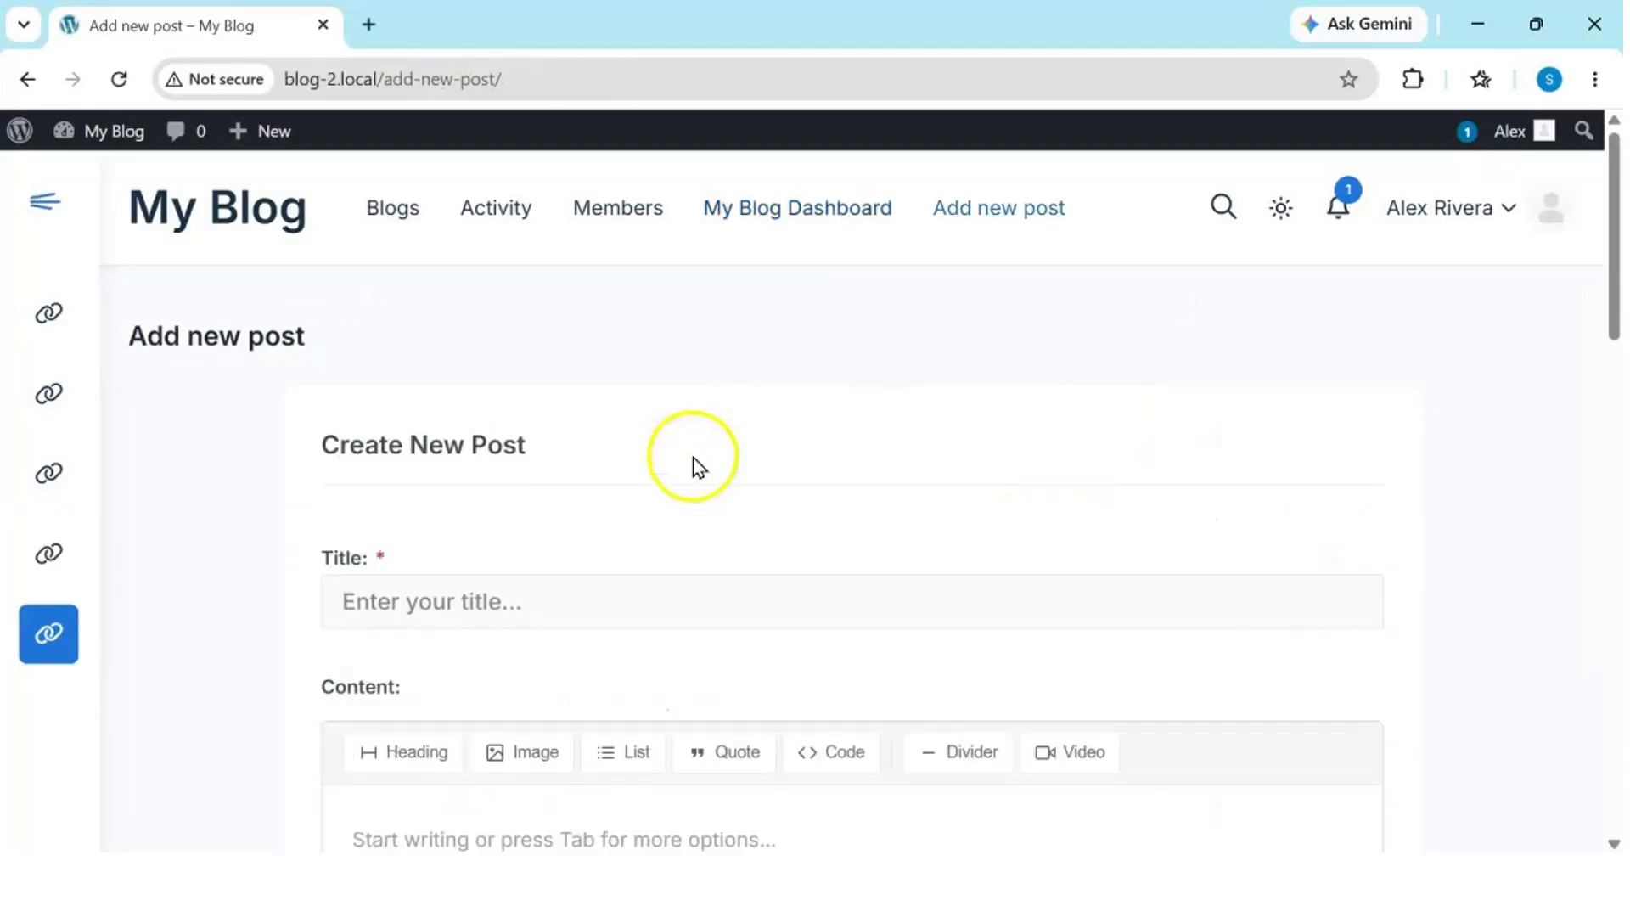
click(546, 615)
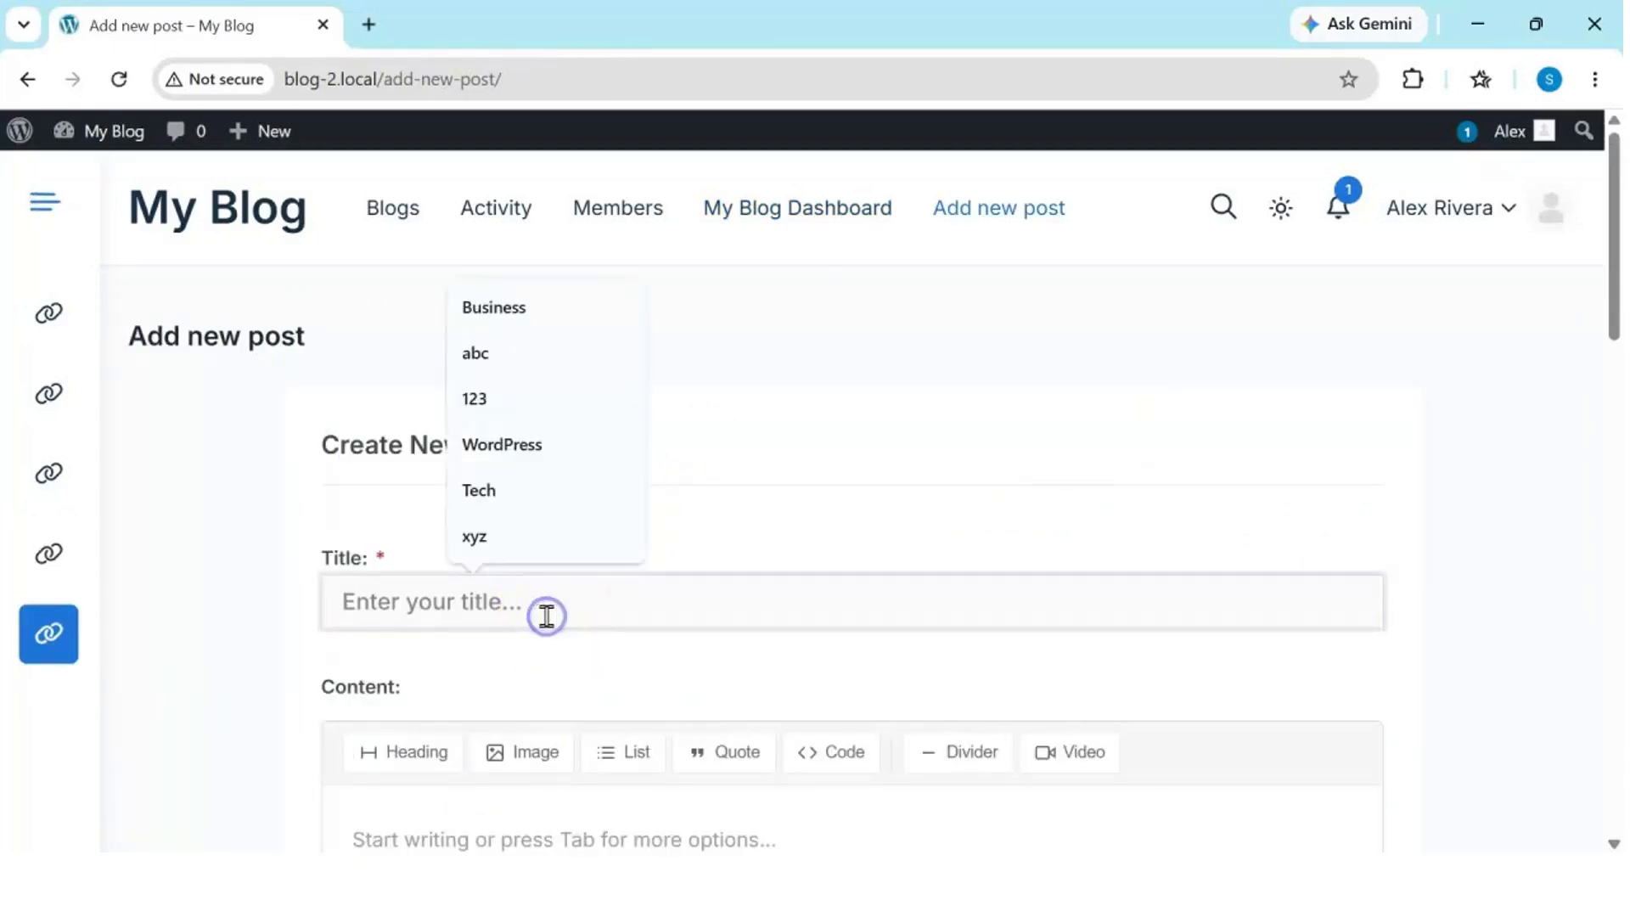
text(Build a better community)
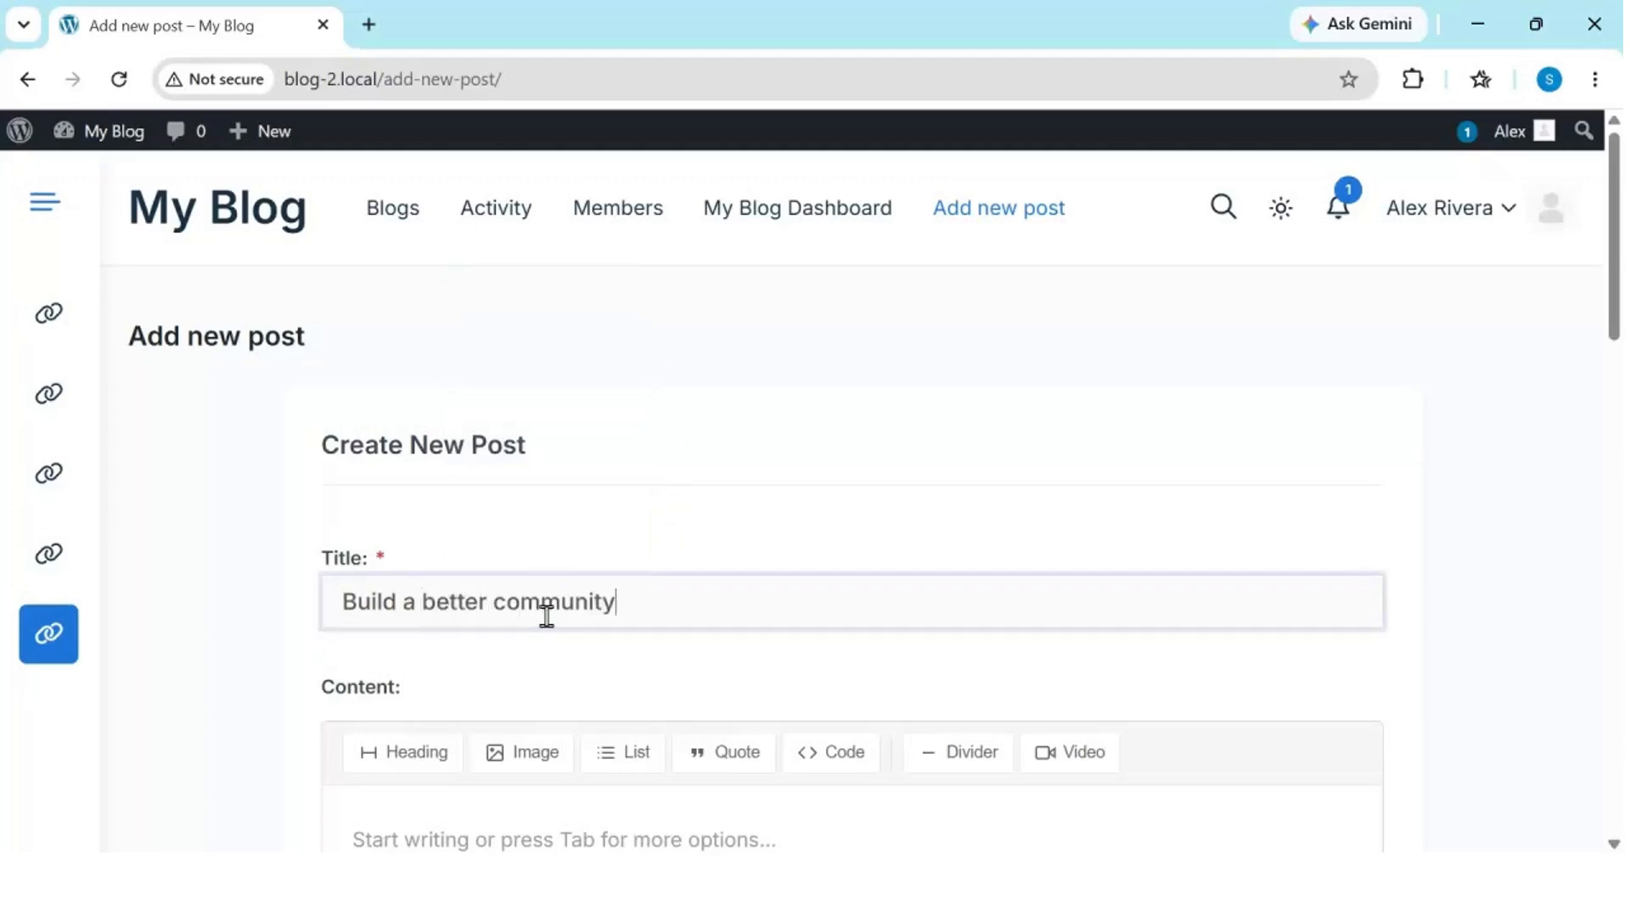
Step: Enter the post content "Strong communities grow through meaningful conversations. Encourage members to share ideas, connect, and contribute useful content."
scroll(546, 615, down, 2)
click(524, 699)
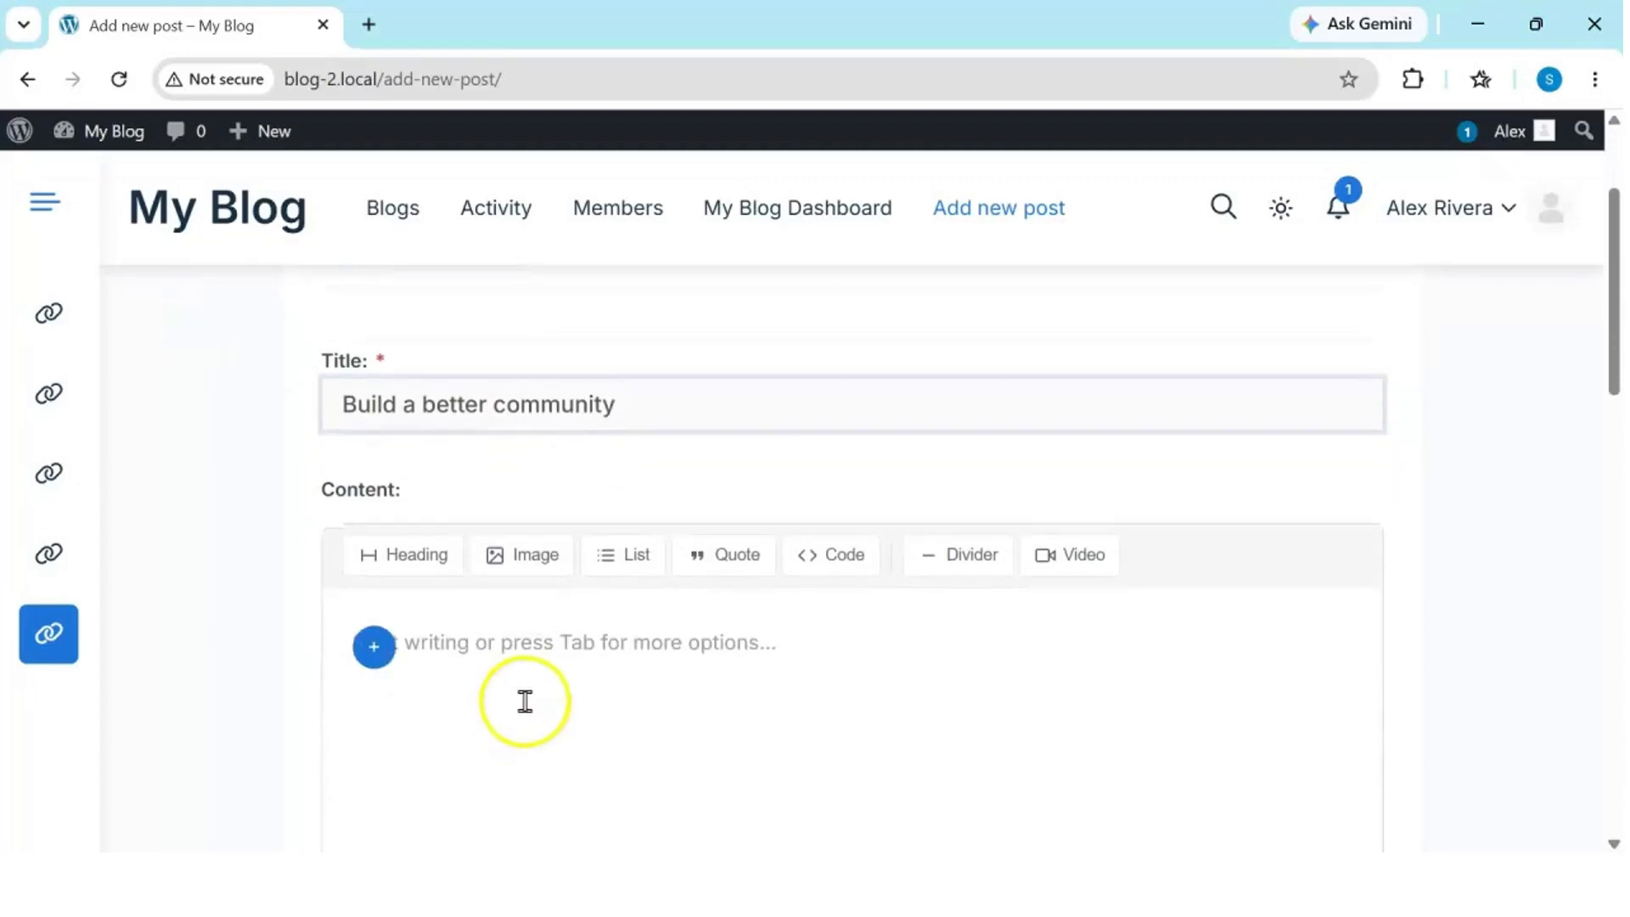
text(Strong communities grow through meaningful conversations. Encourage members to share ideas, connect, and contribute useful content.)
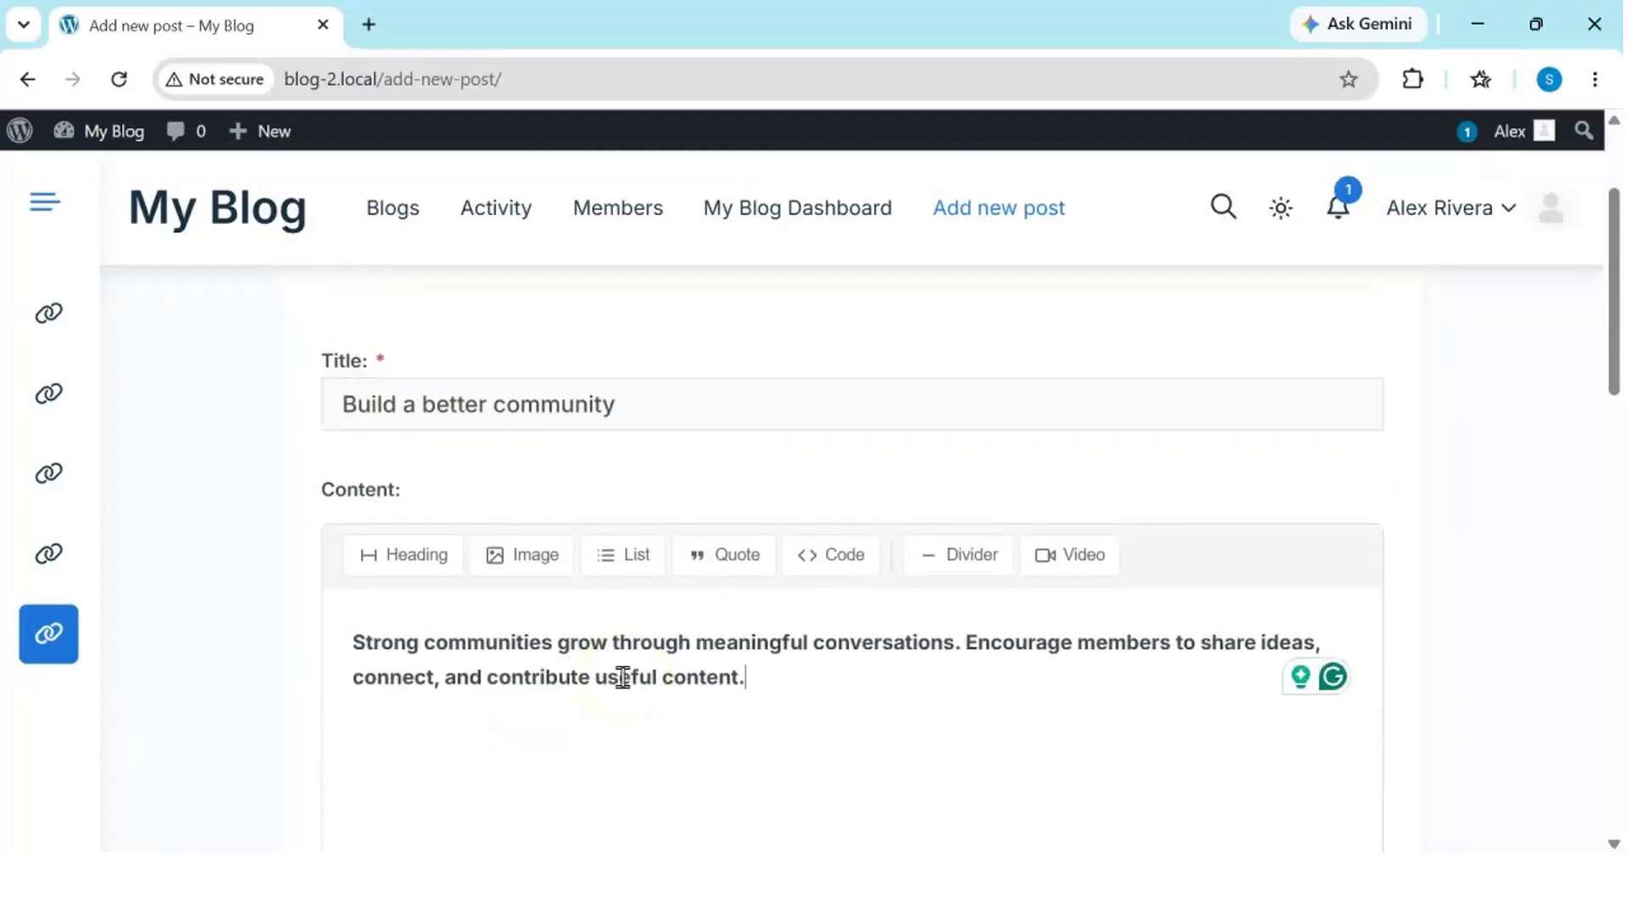
Step: Assign the post to the Community category
scroll(622, 677, down, 5)
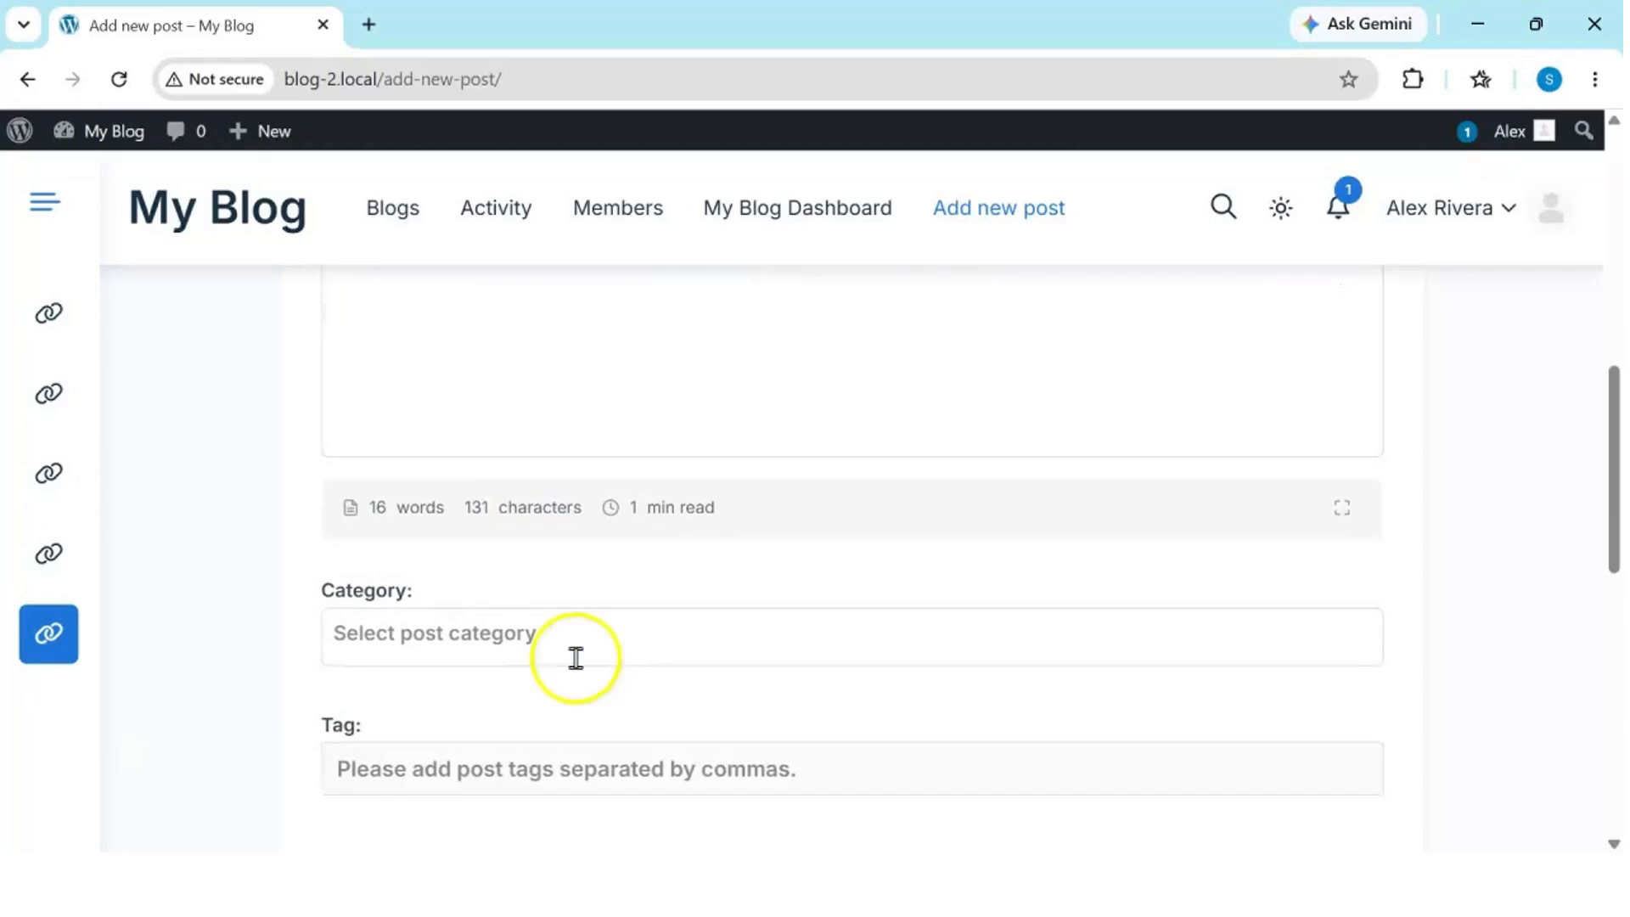
click(575, 659)
click(556, 352)
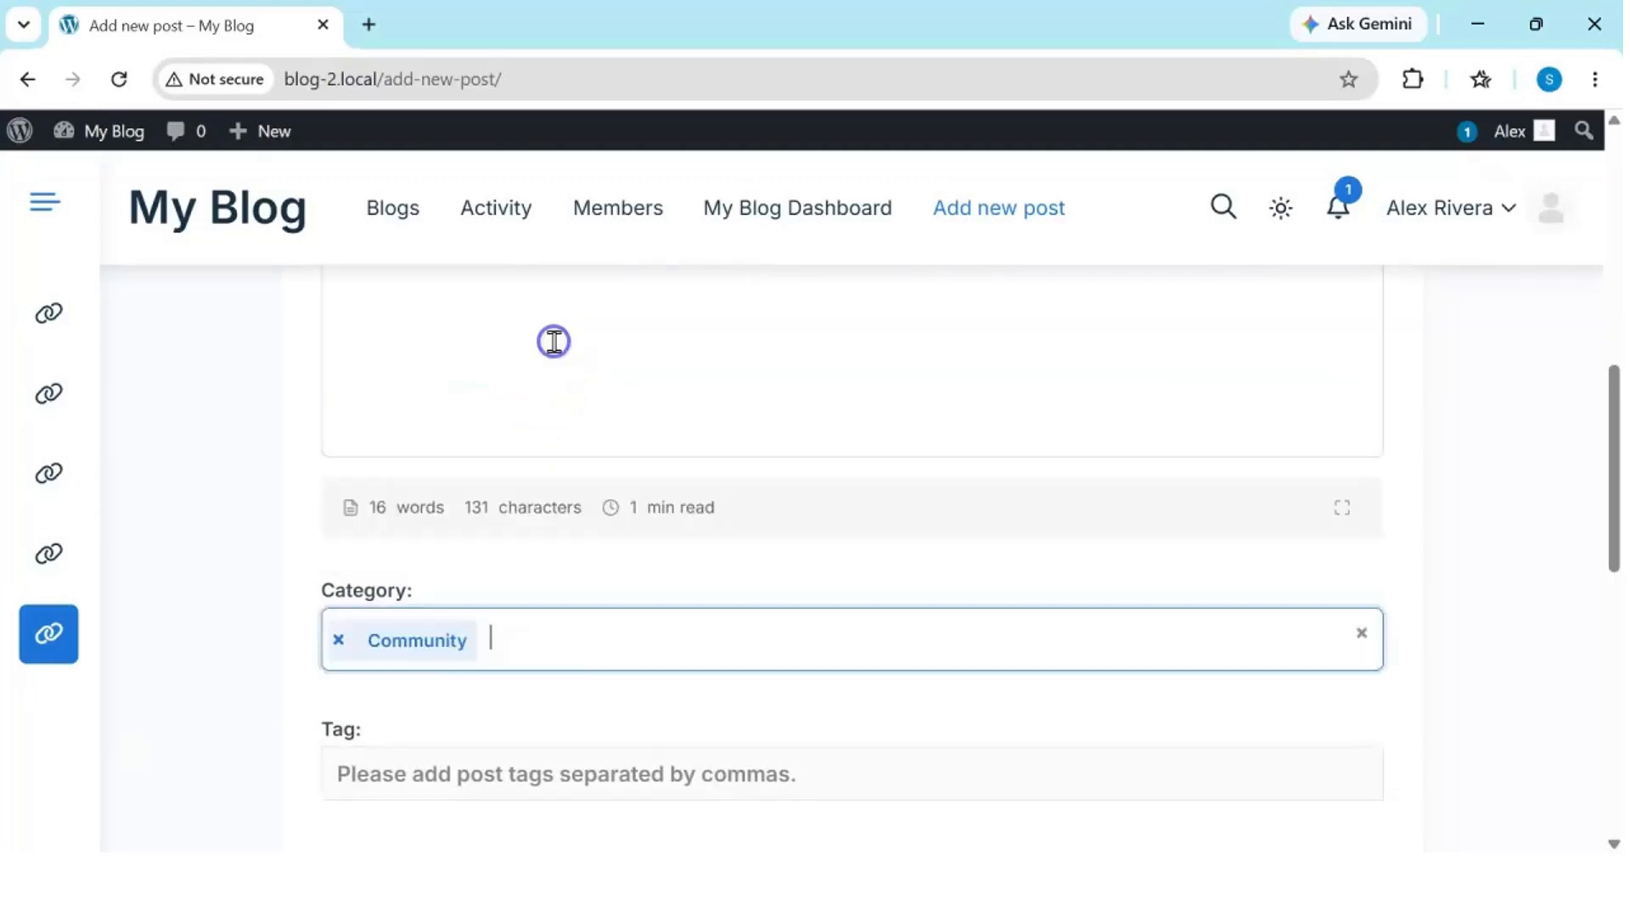
Step: Upload the "build a better community" image from the Downloads folder as the post's featured image
scroll(604, 553, down, 7)
scroll(604, 552, down, 4)
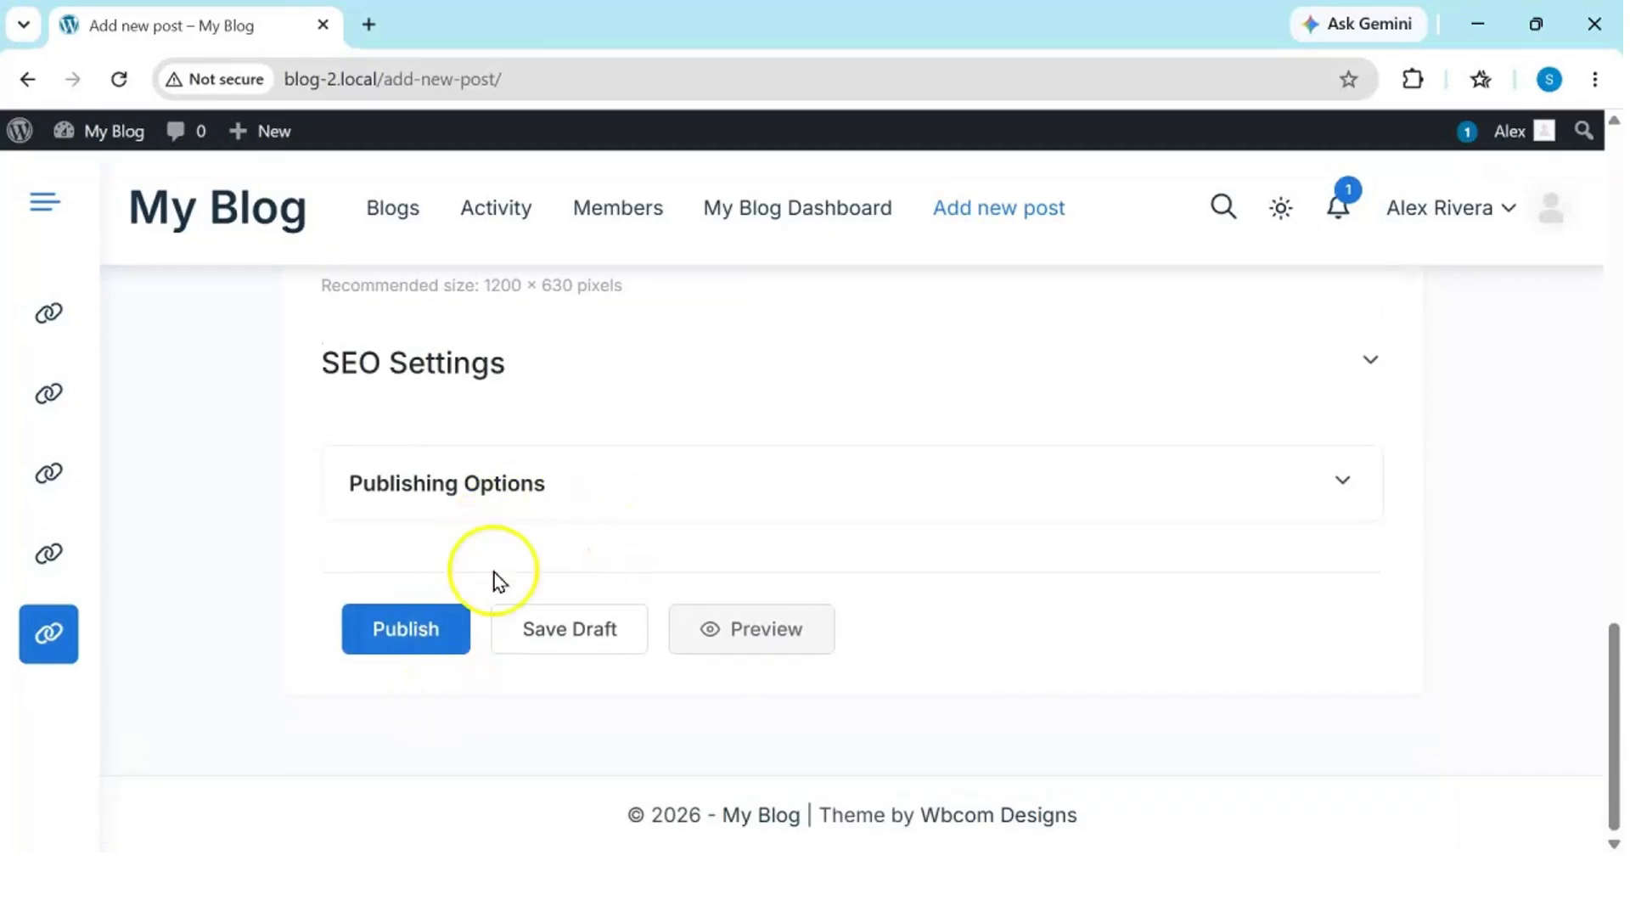
scroll(495, 575, up, 5)
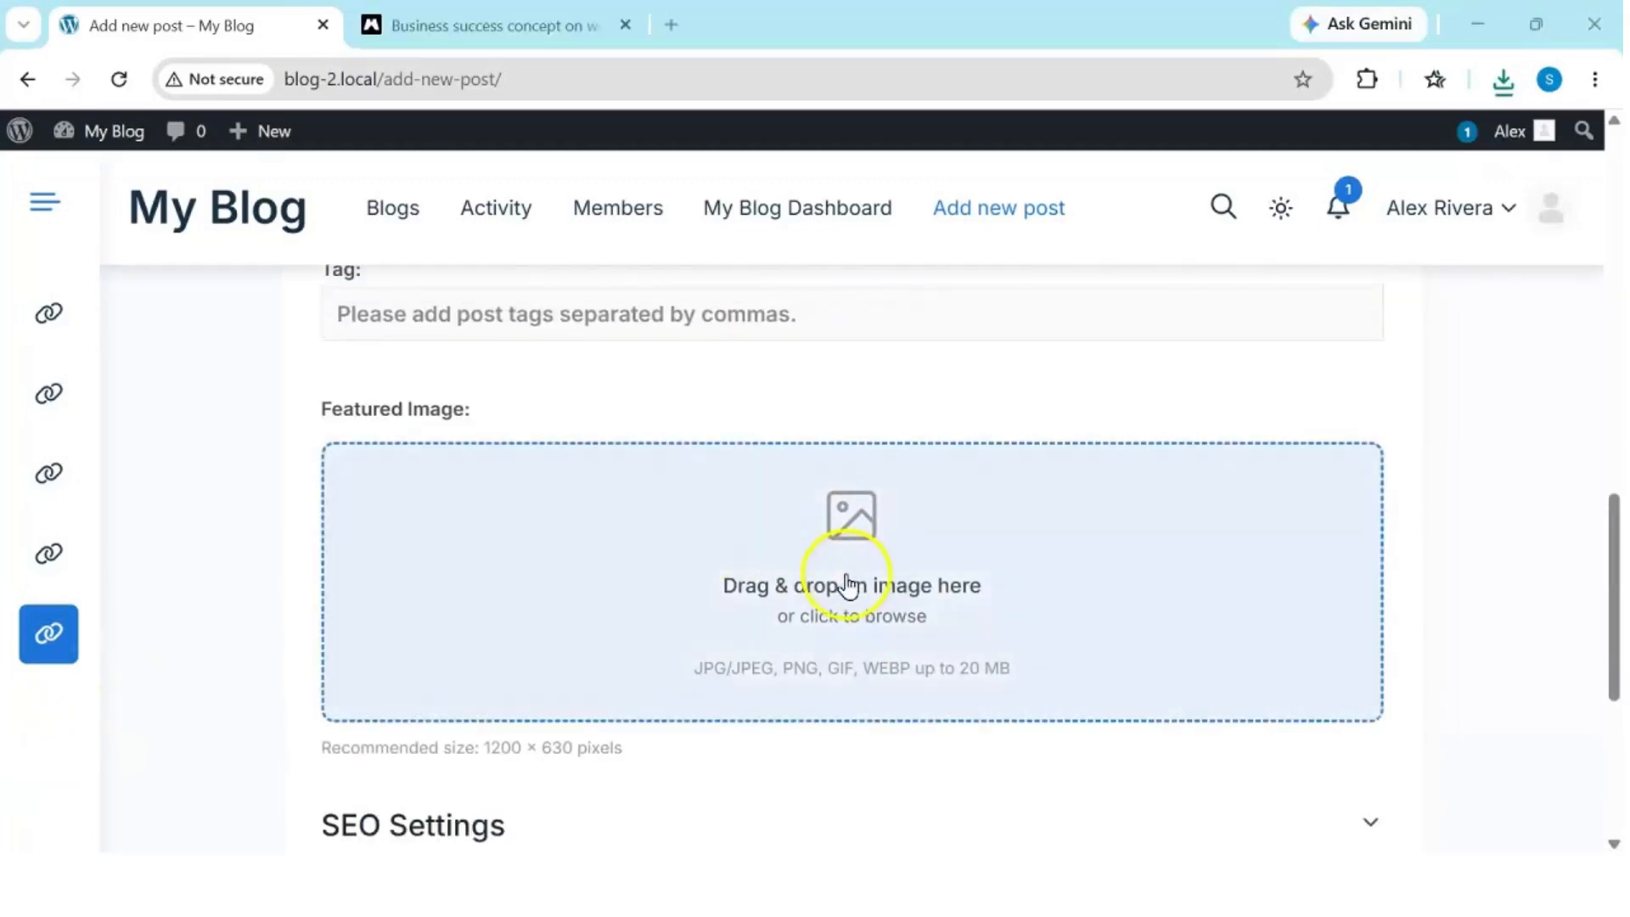
click(842, 575)
click(644, 473)
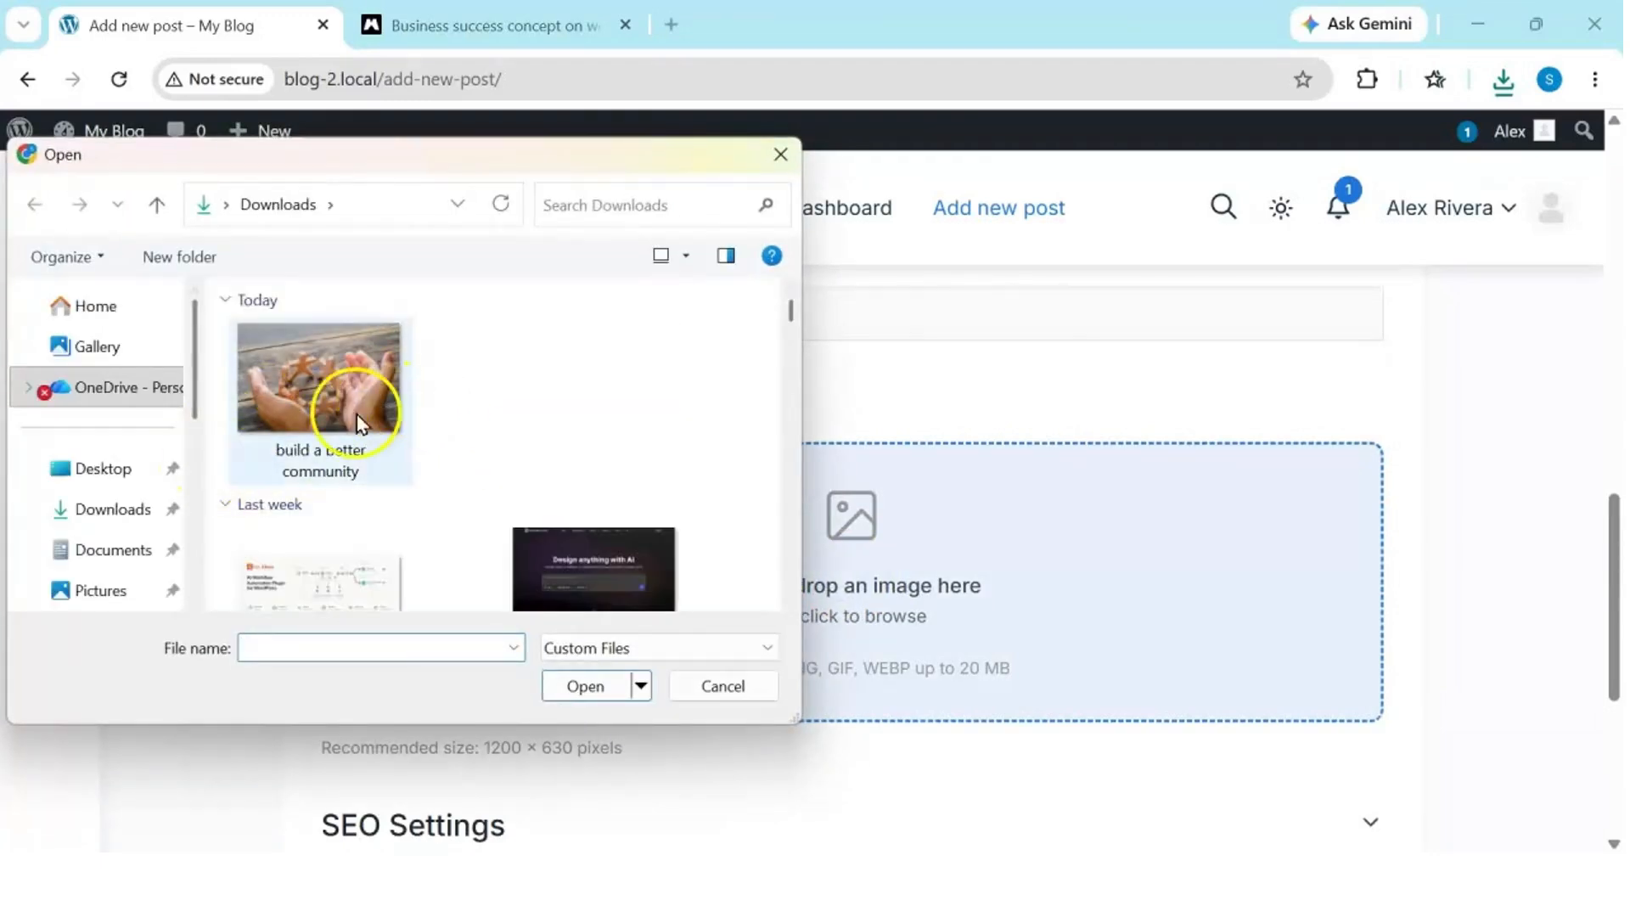
click(352, 389)
double_click(368, 447)
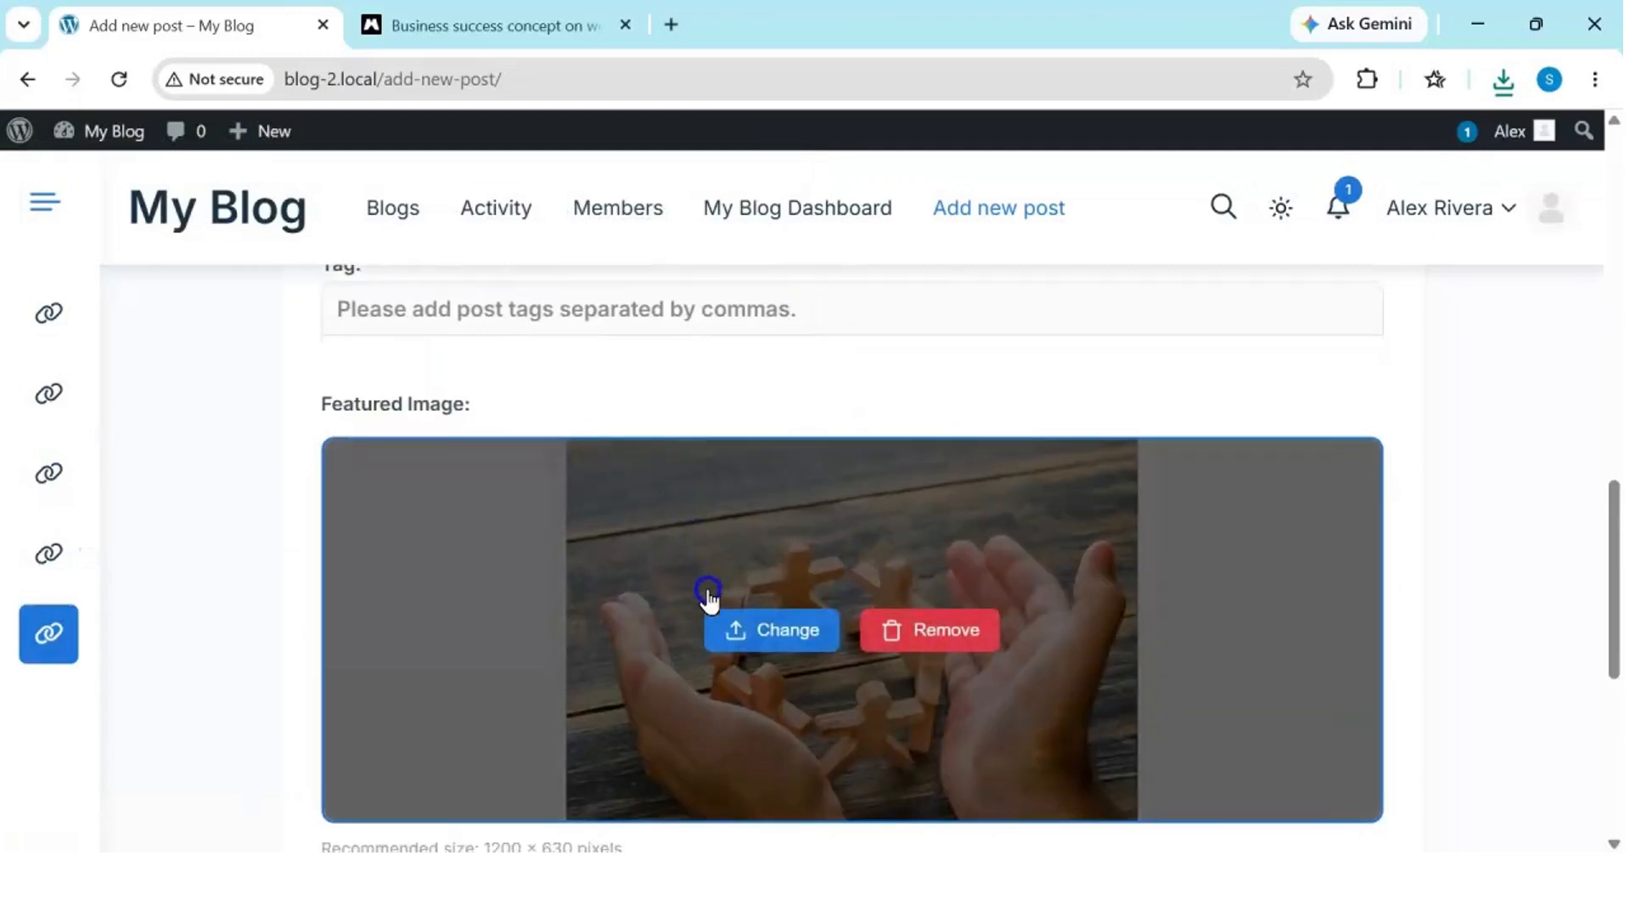
Step: Publish the "Build a better community" post from the front-end form
scroll(711, 595, down, 1)
scroll(710, 597, down, 5)
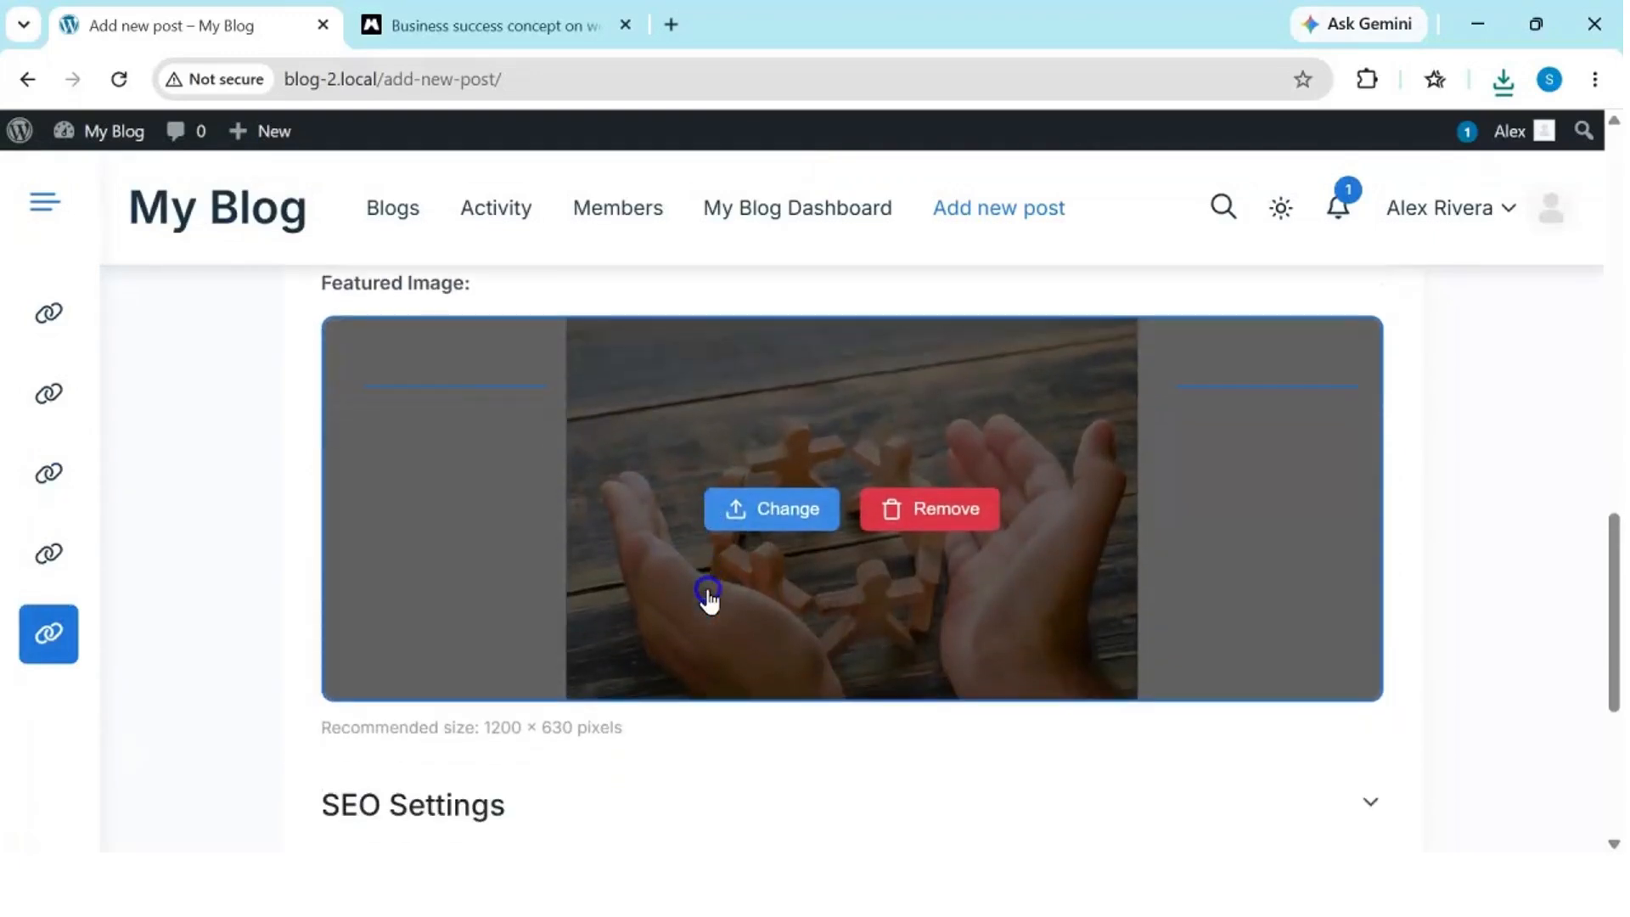
scroll(709, 594, down, 1)
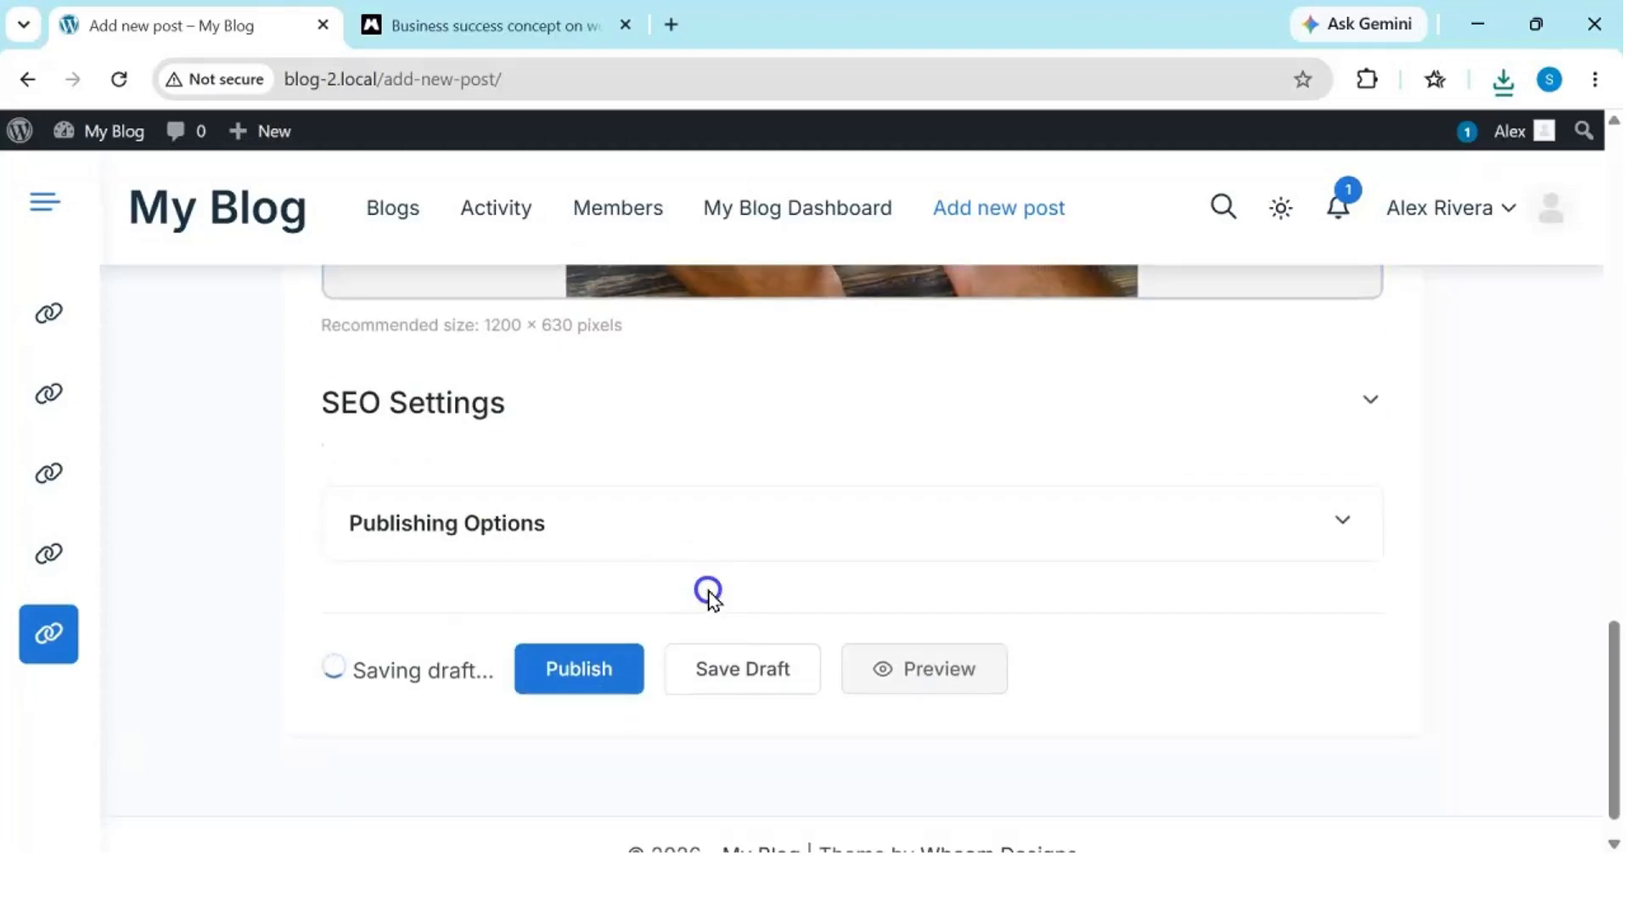
scroll(582, 602, down, 1)
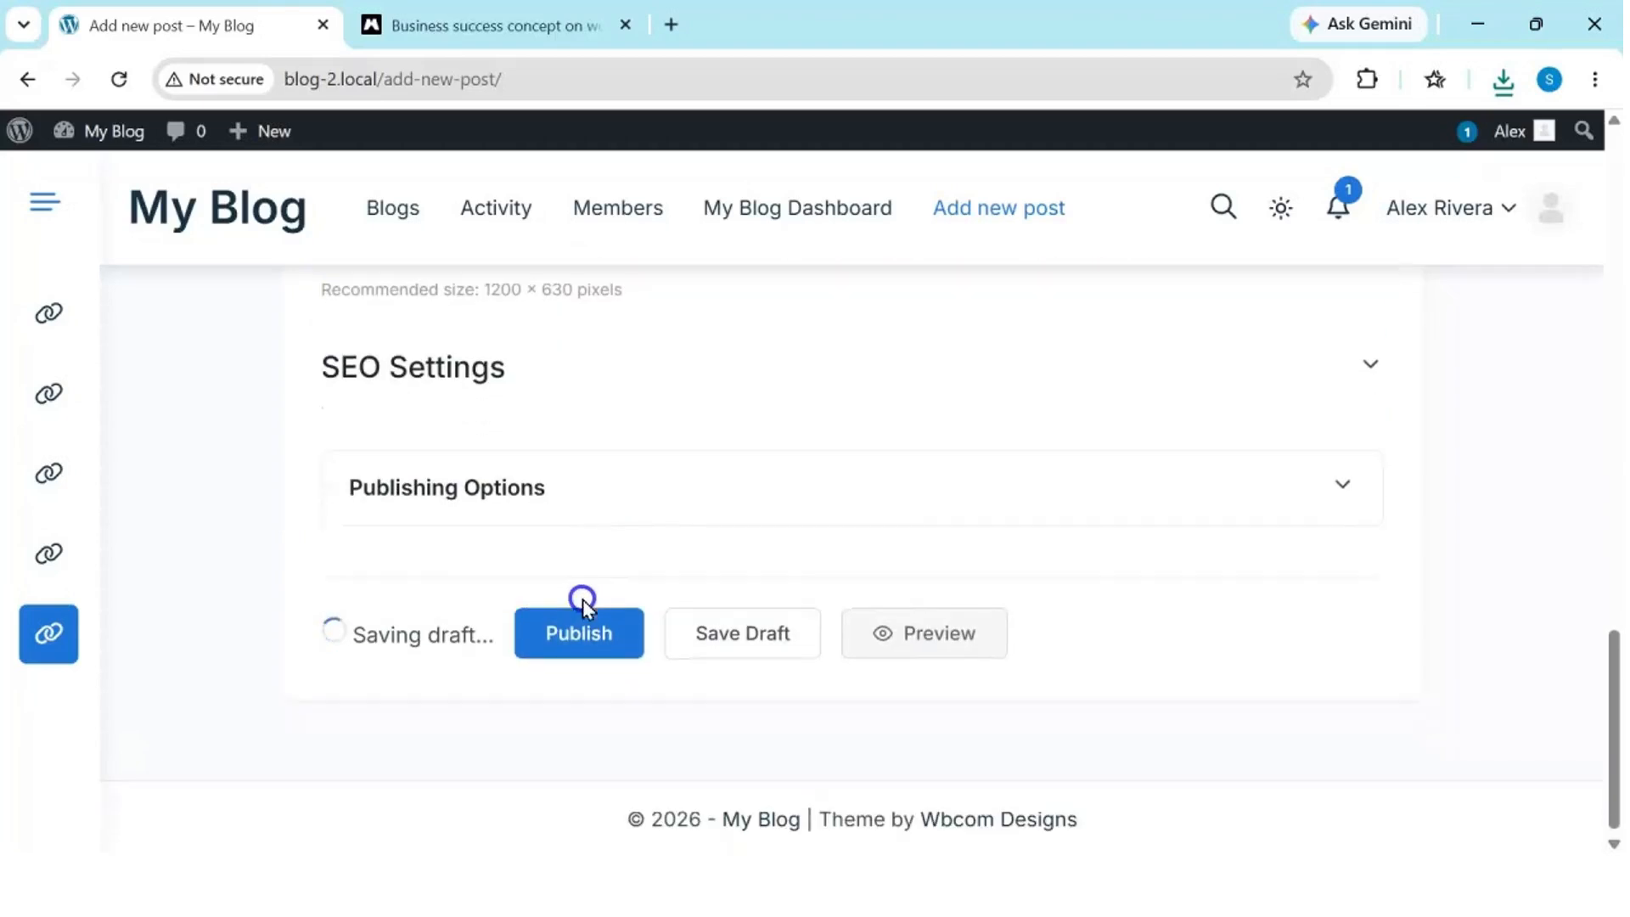
click(556, 654)
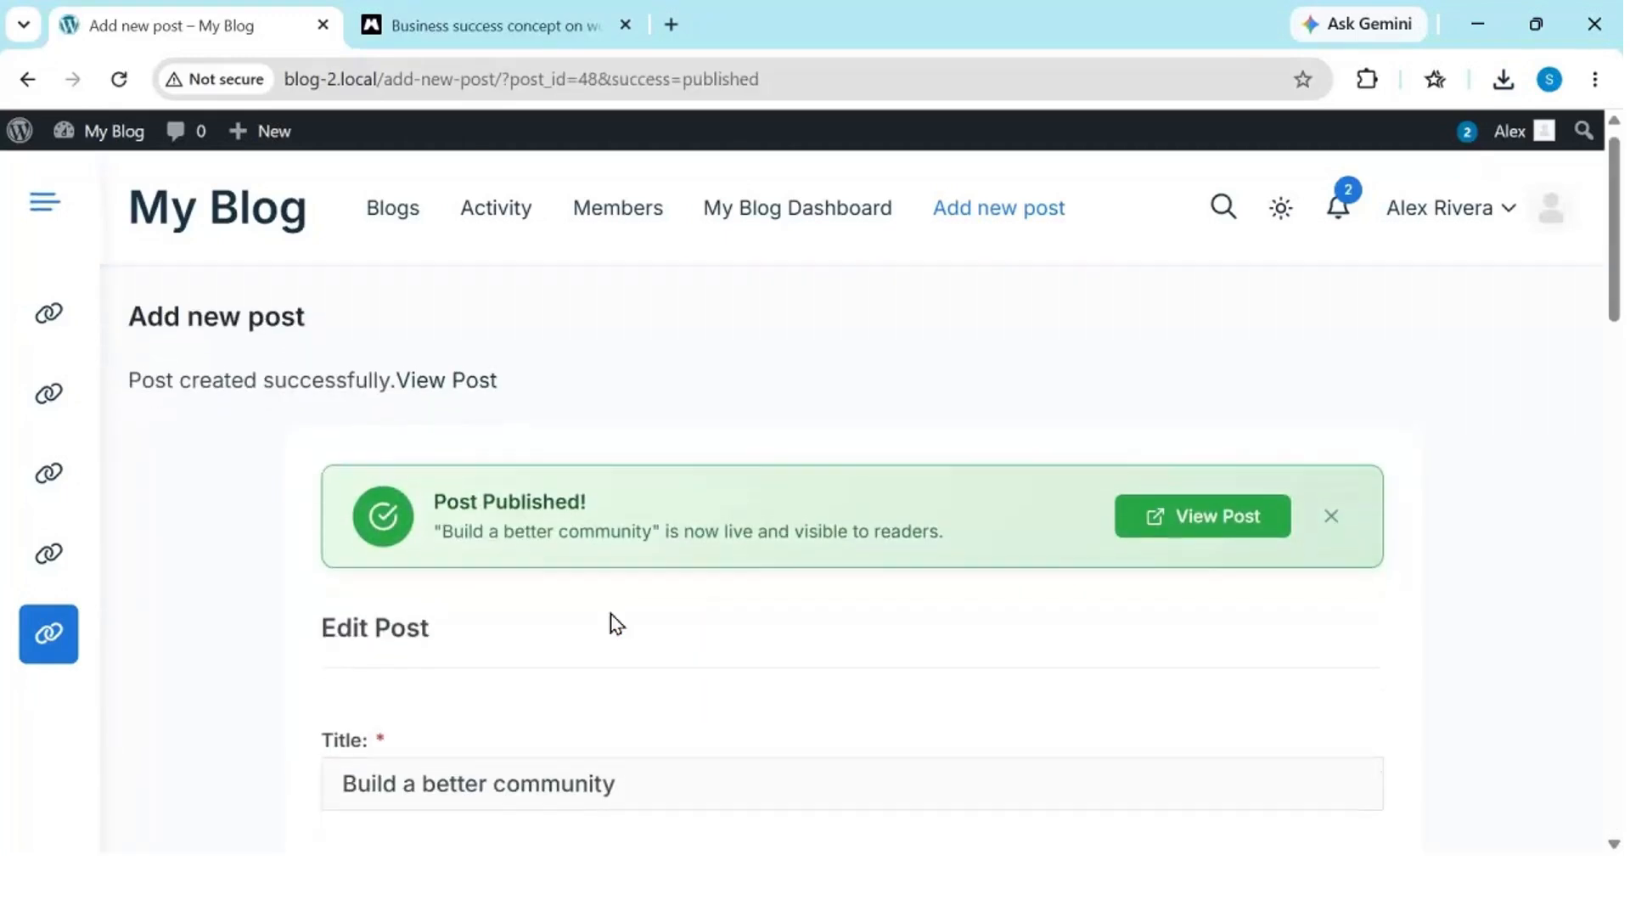
Step: Check the submitted post in its edit form, then view the live post's featured image, body text and author box
scroll(616, 625, down, 2)
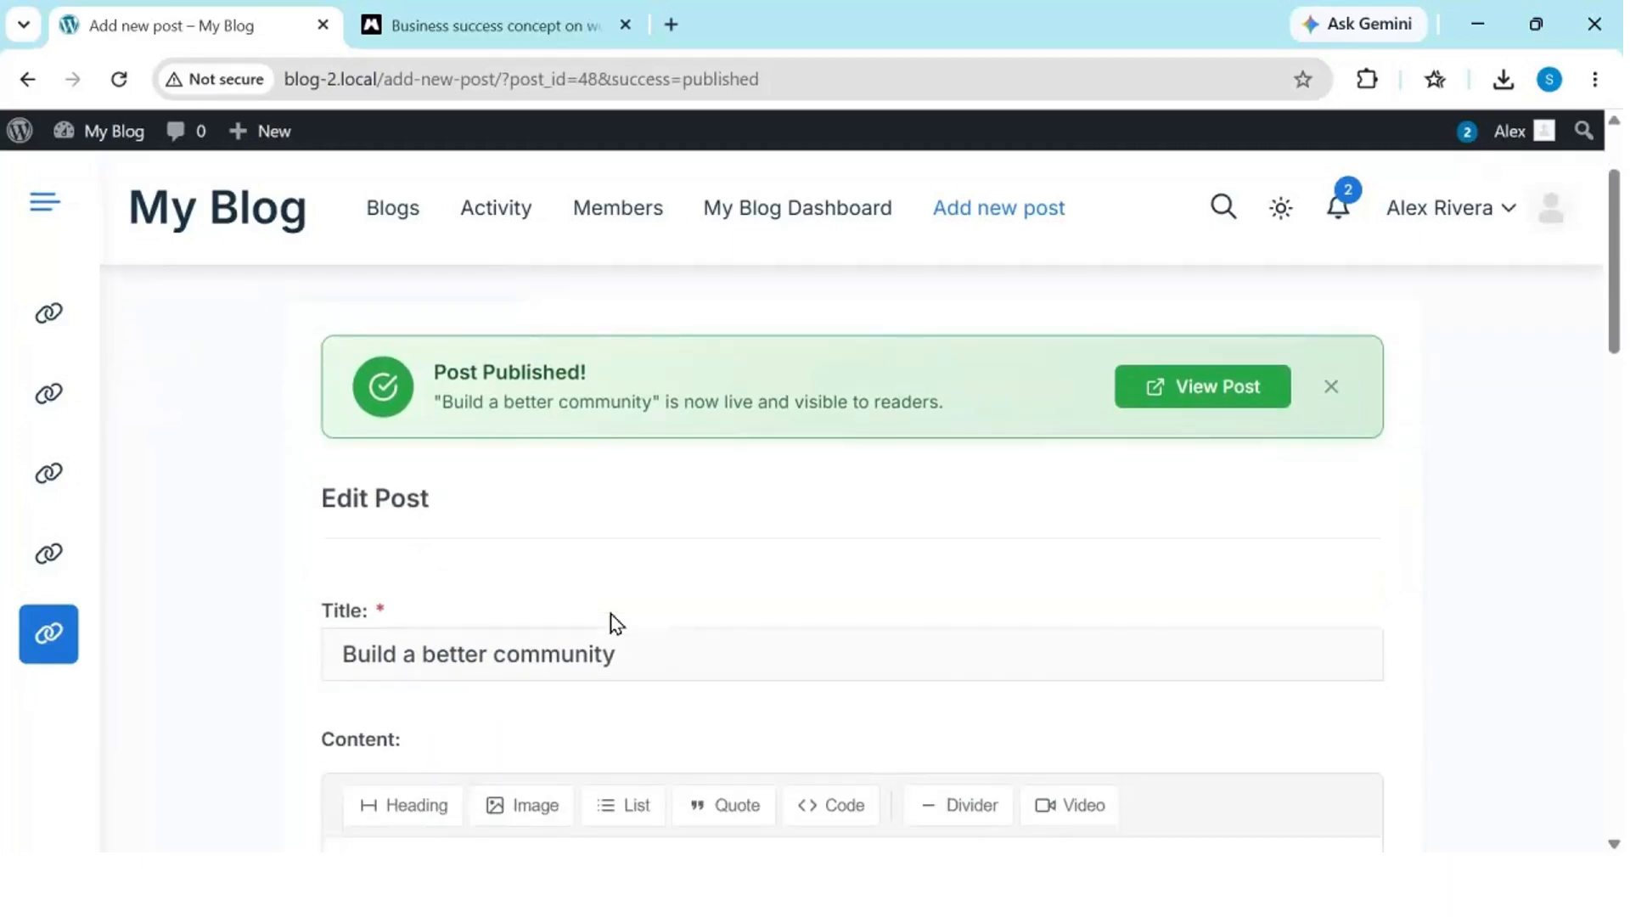
scroll(617, 625, down, 6)
scroll(616, 624, up, 3)
scroll(616, 625, up, 1)
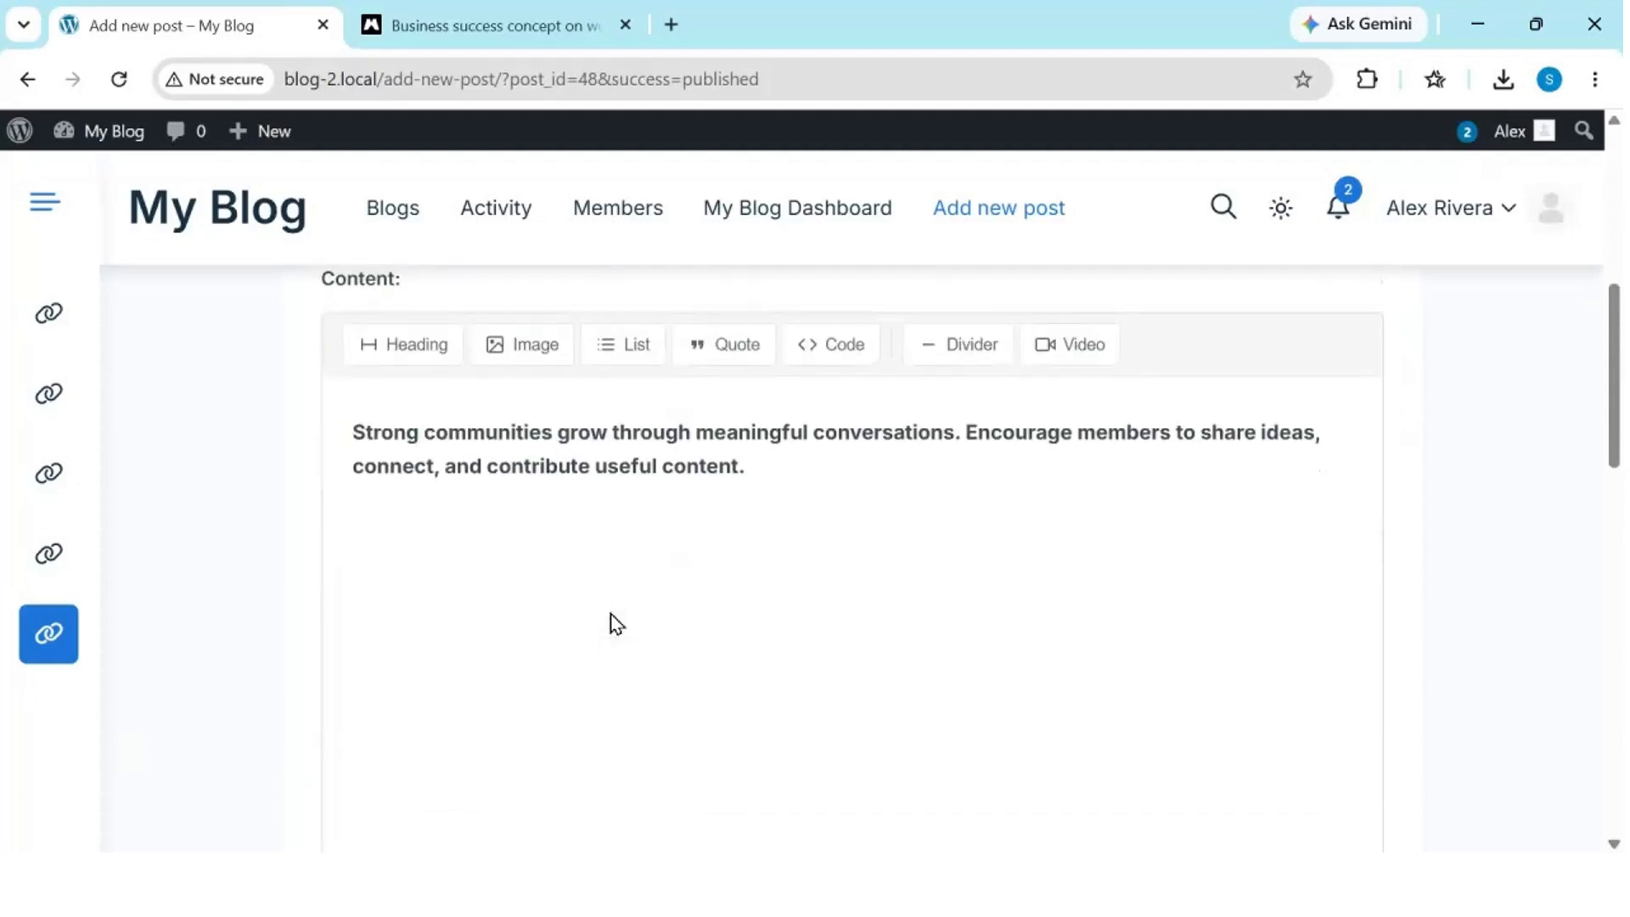
scroll(616, 625, up, 7)
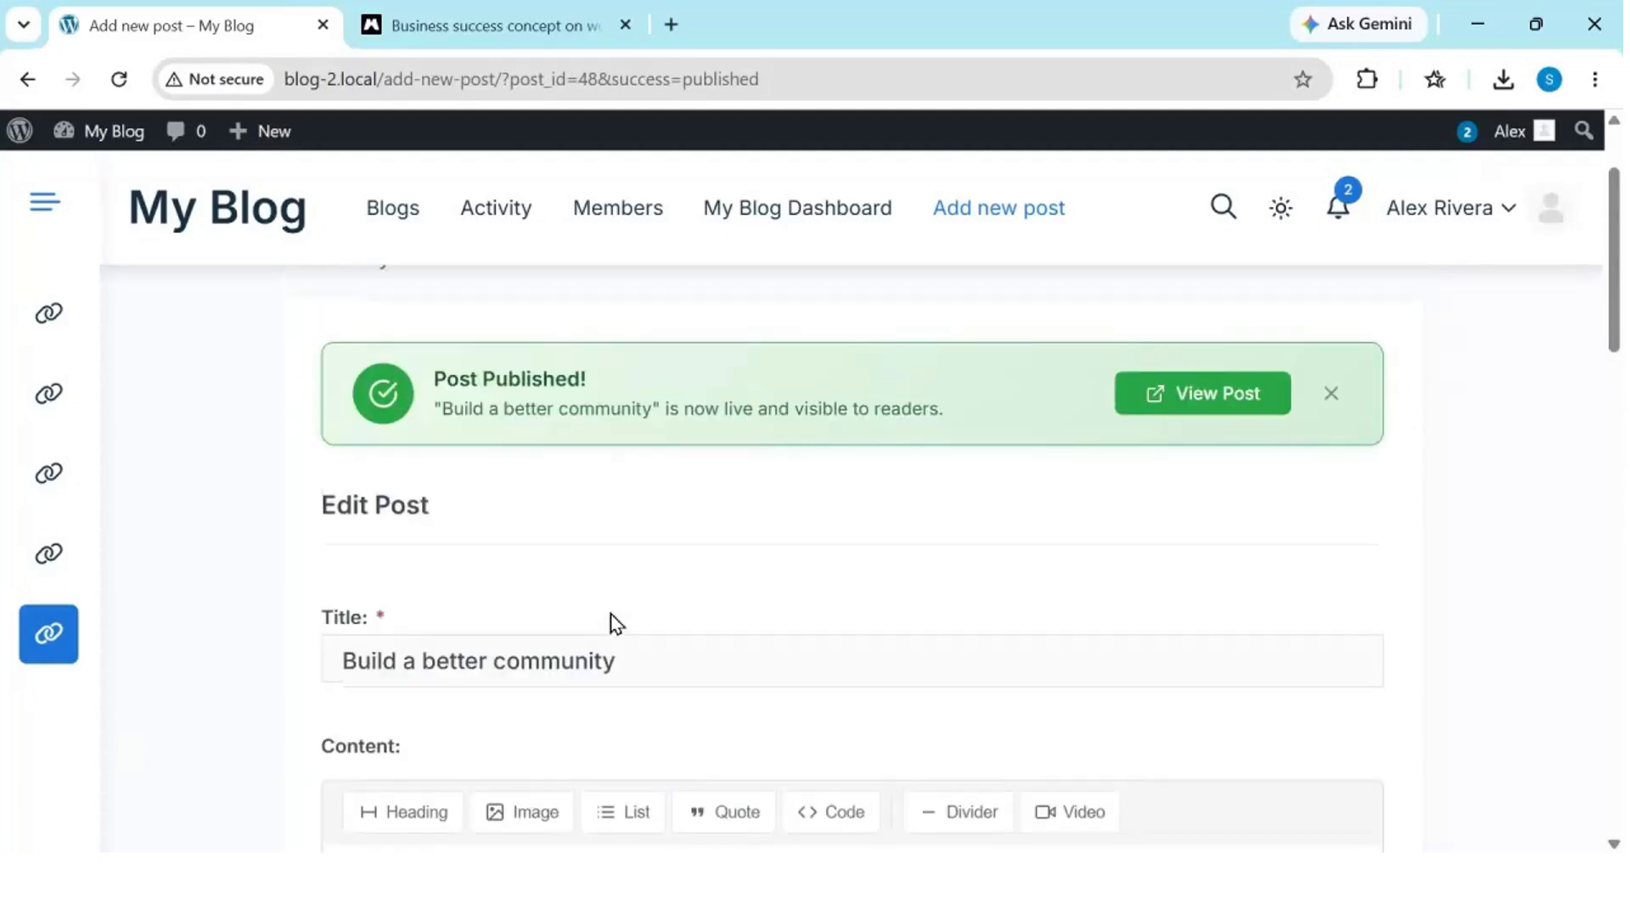
click(1189, 535)
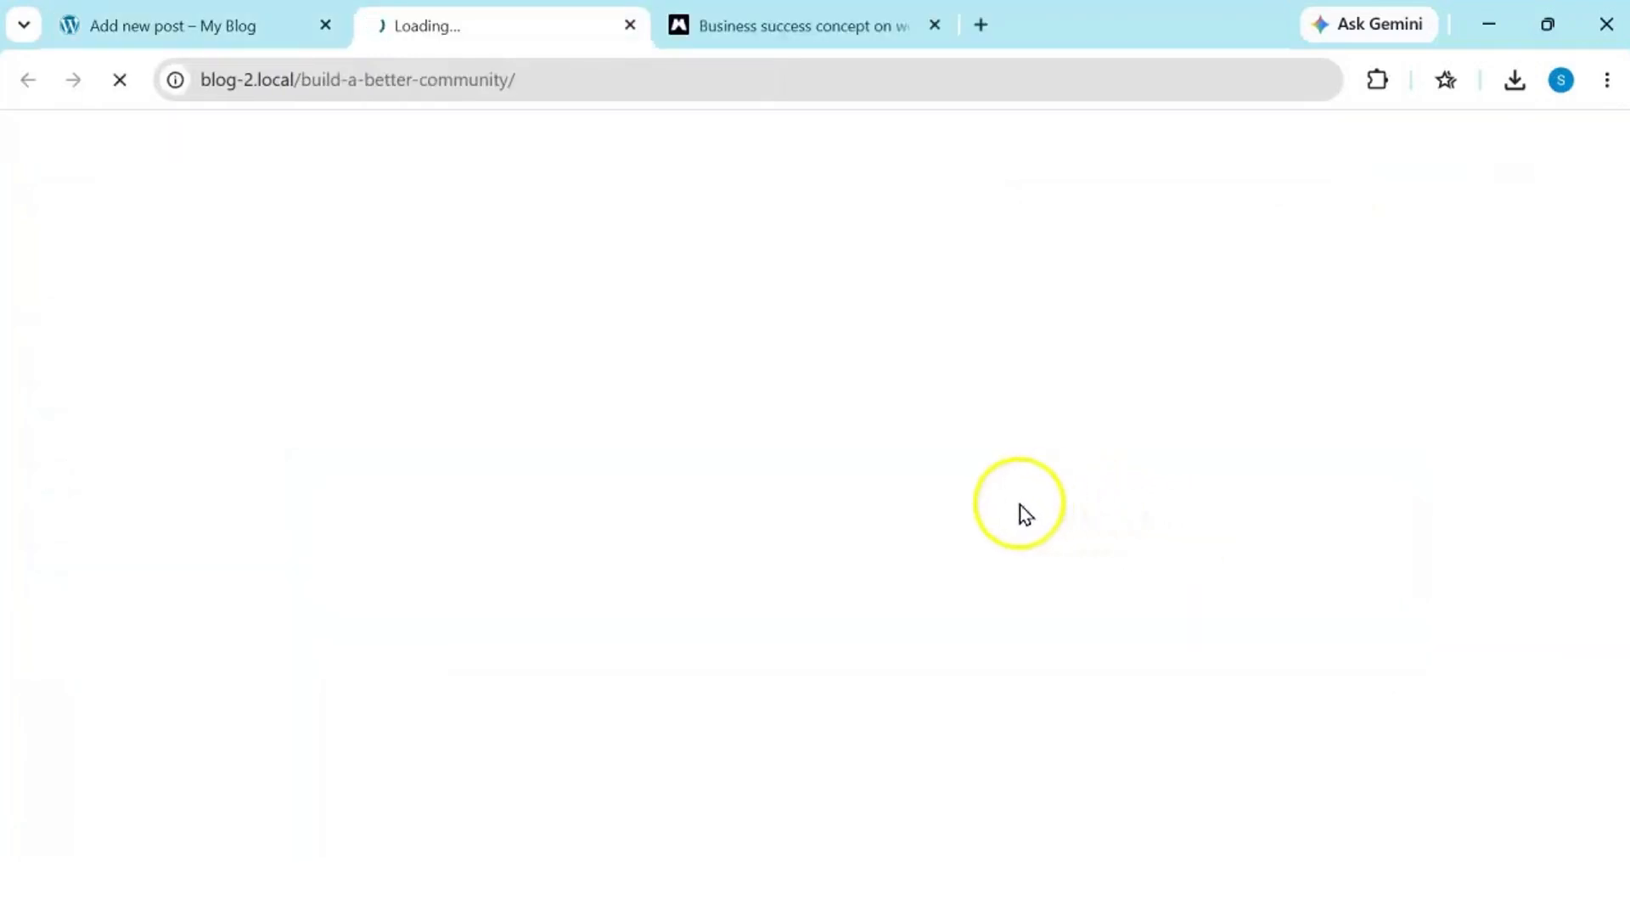
scroll(929, 595, down, 2)
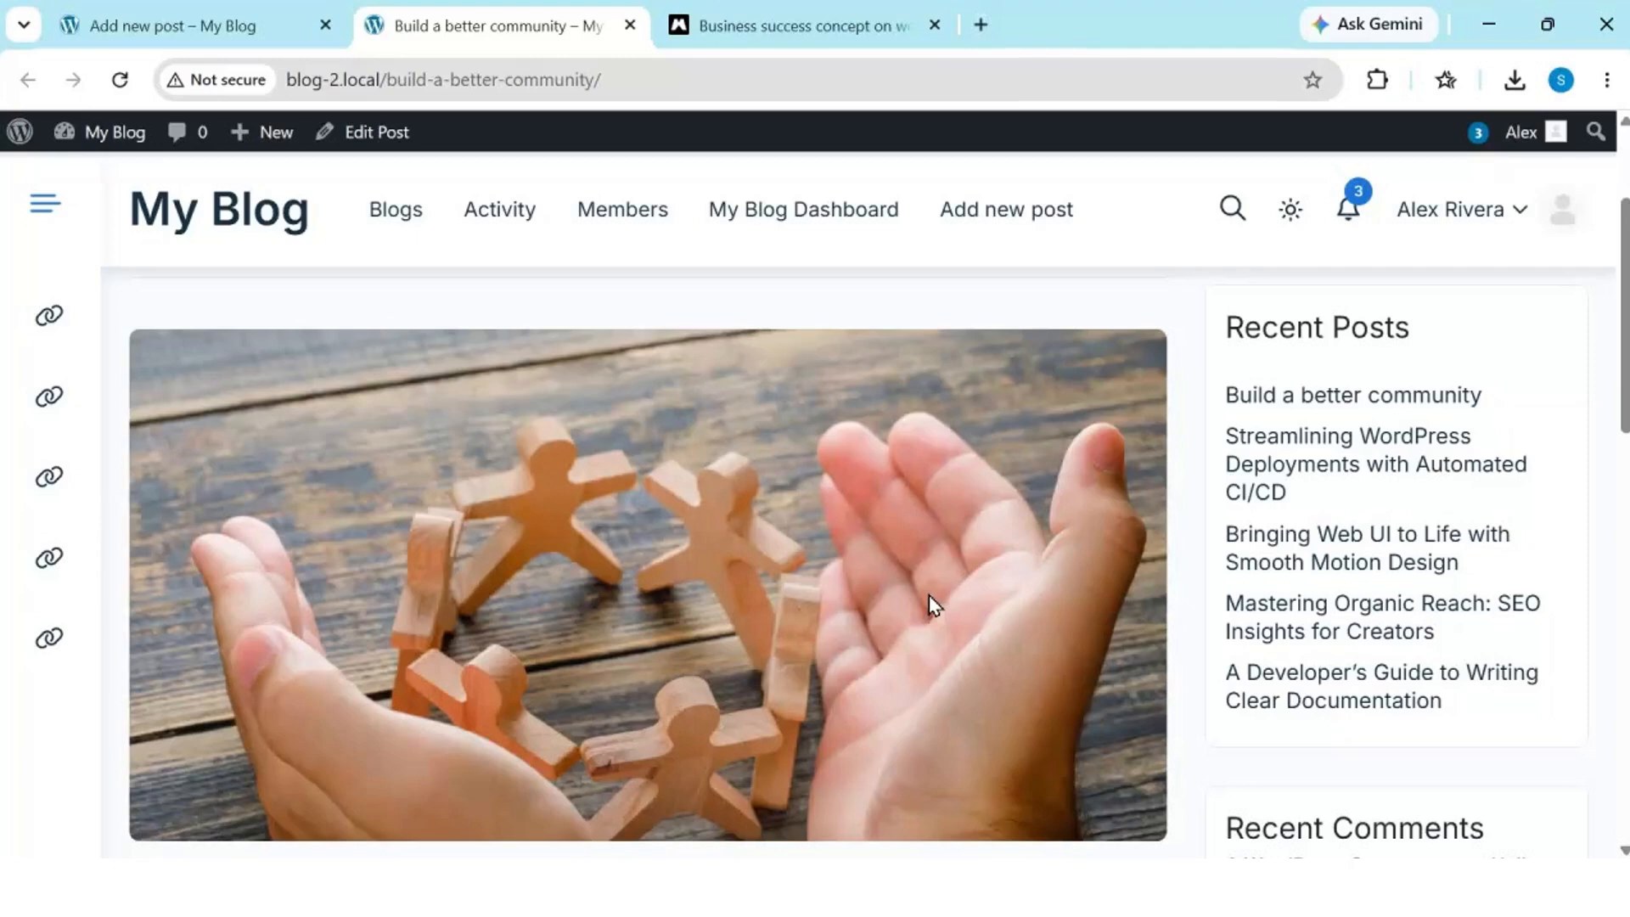
scroll(929, 595, down, 5)
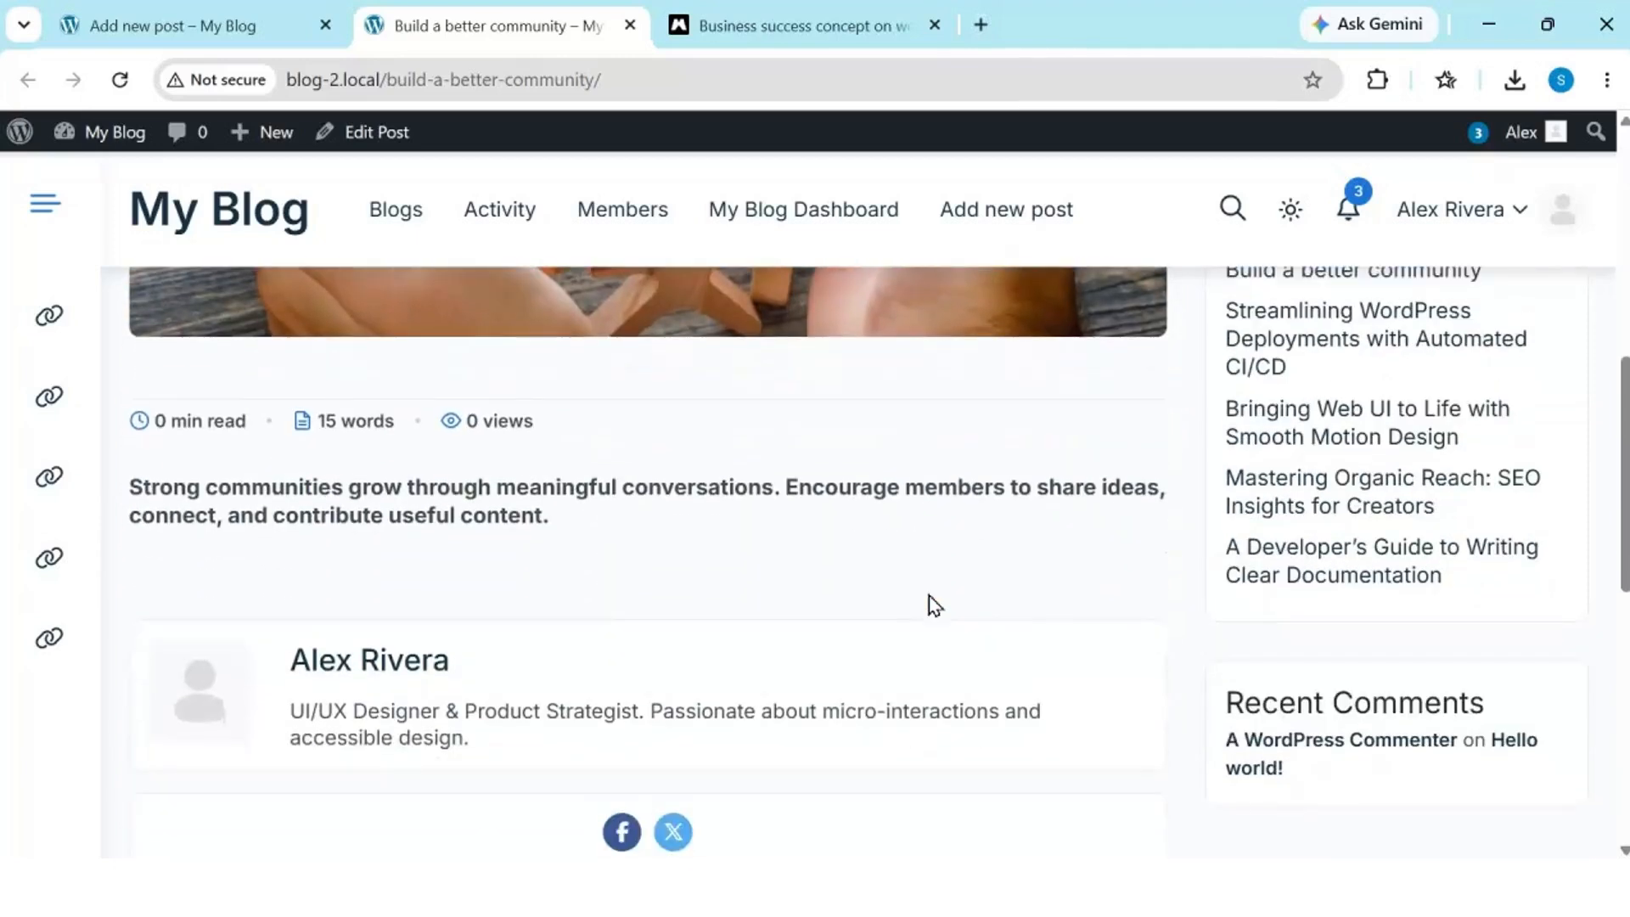
Step: Review the live post's reading details, featured image, title, author, date and category
scroll(929, 596, up, 1)
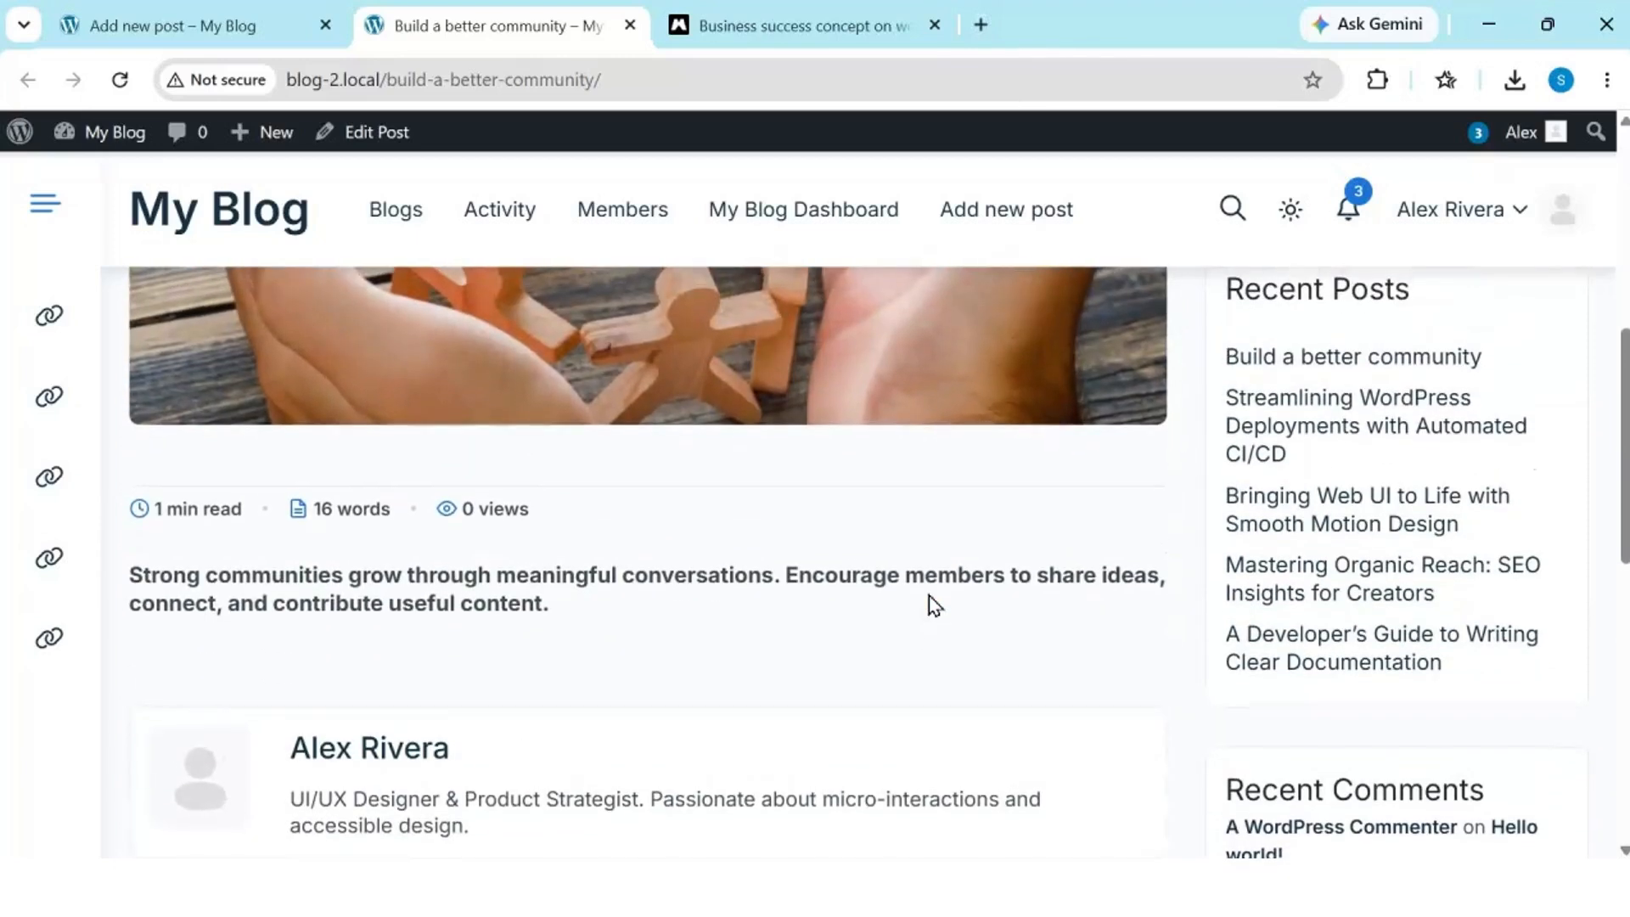
scroll(929, 604, up, 7)
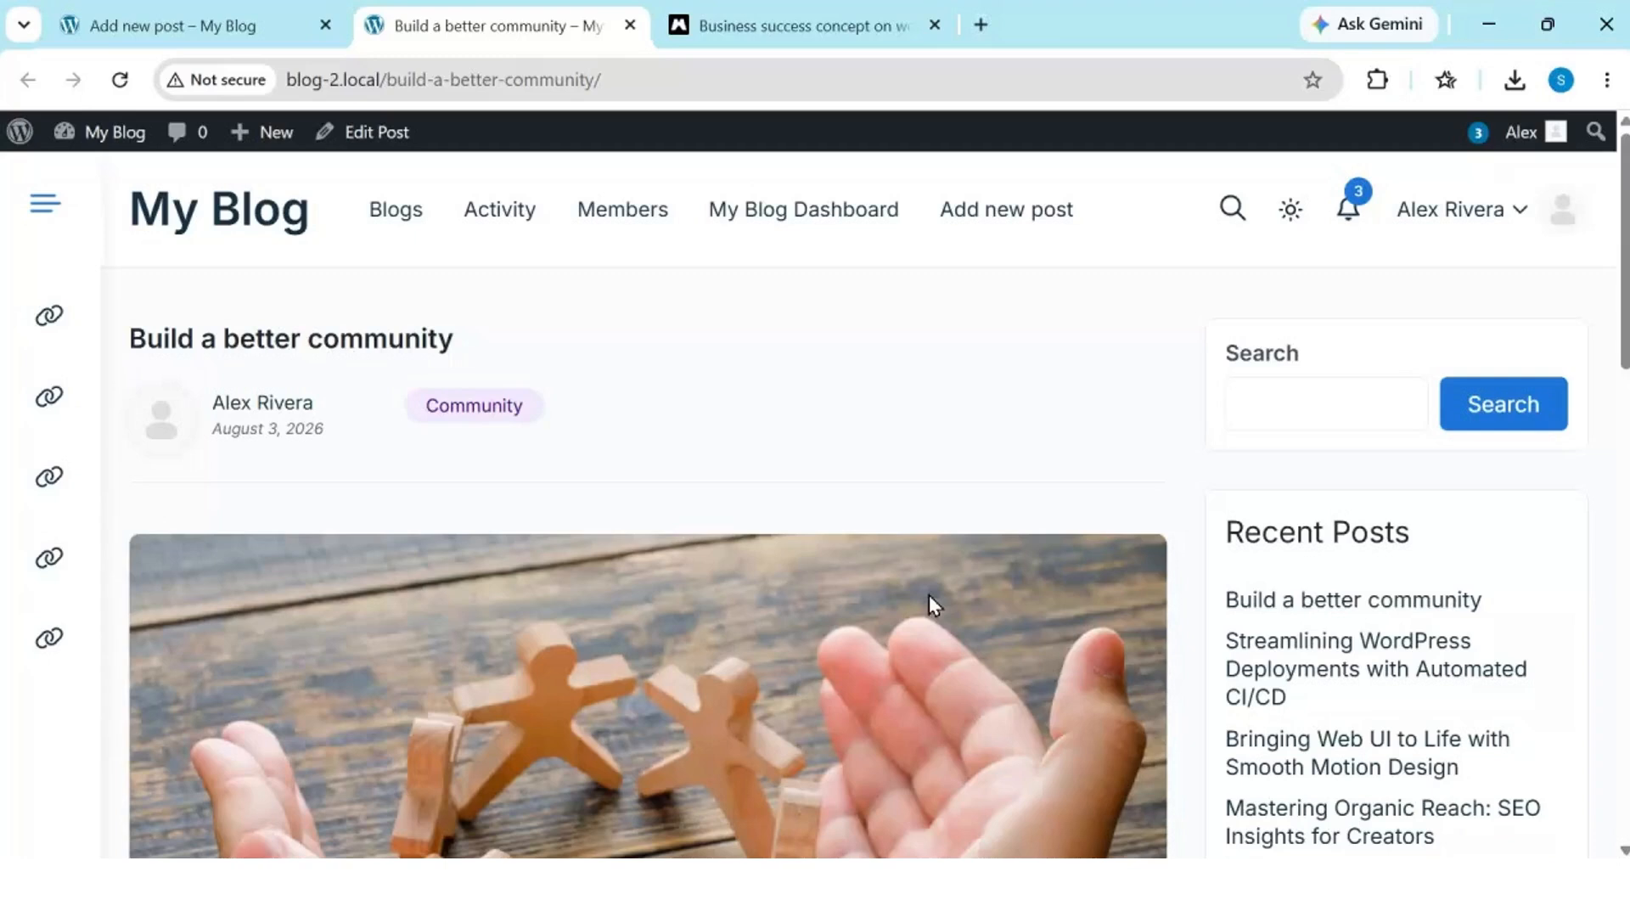
scroll(929, 595, down, 5)
scroll(929, 594, up, 5)
Step: Open the site's Blogs page and look through the listed posts, checking their featured images, authors, categories and excerpts
click(422, 216)
click(422, 216)
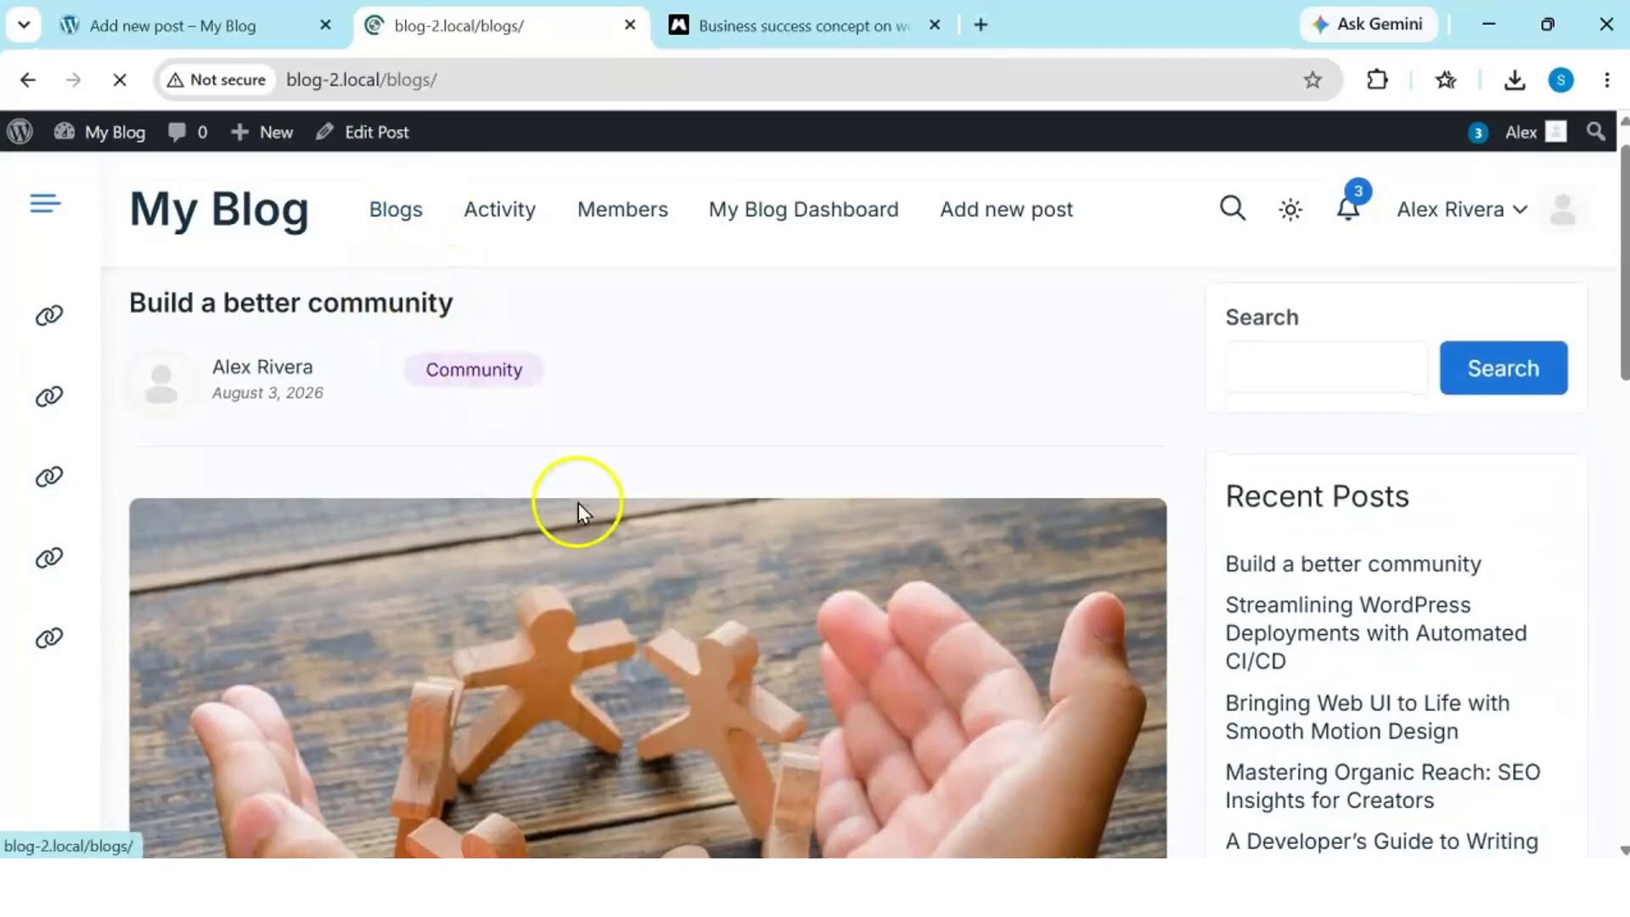
scroll(755, 711, down, 5)
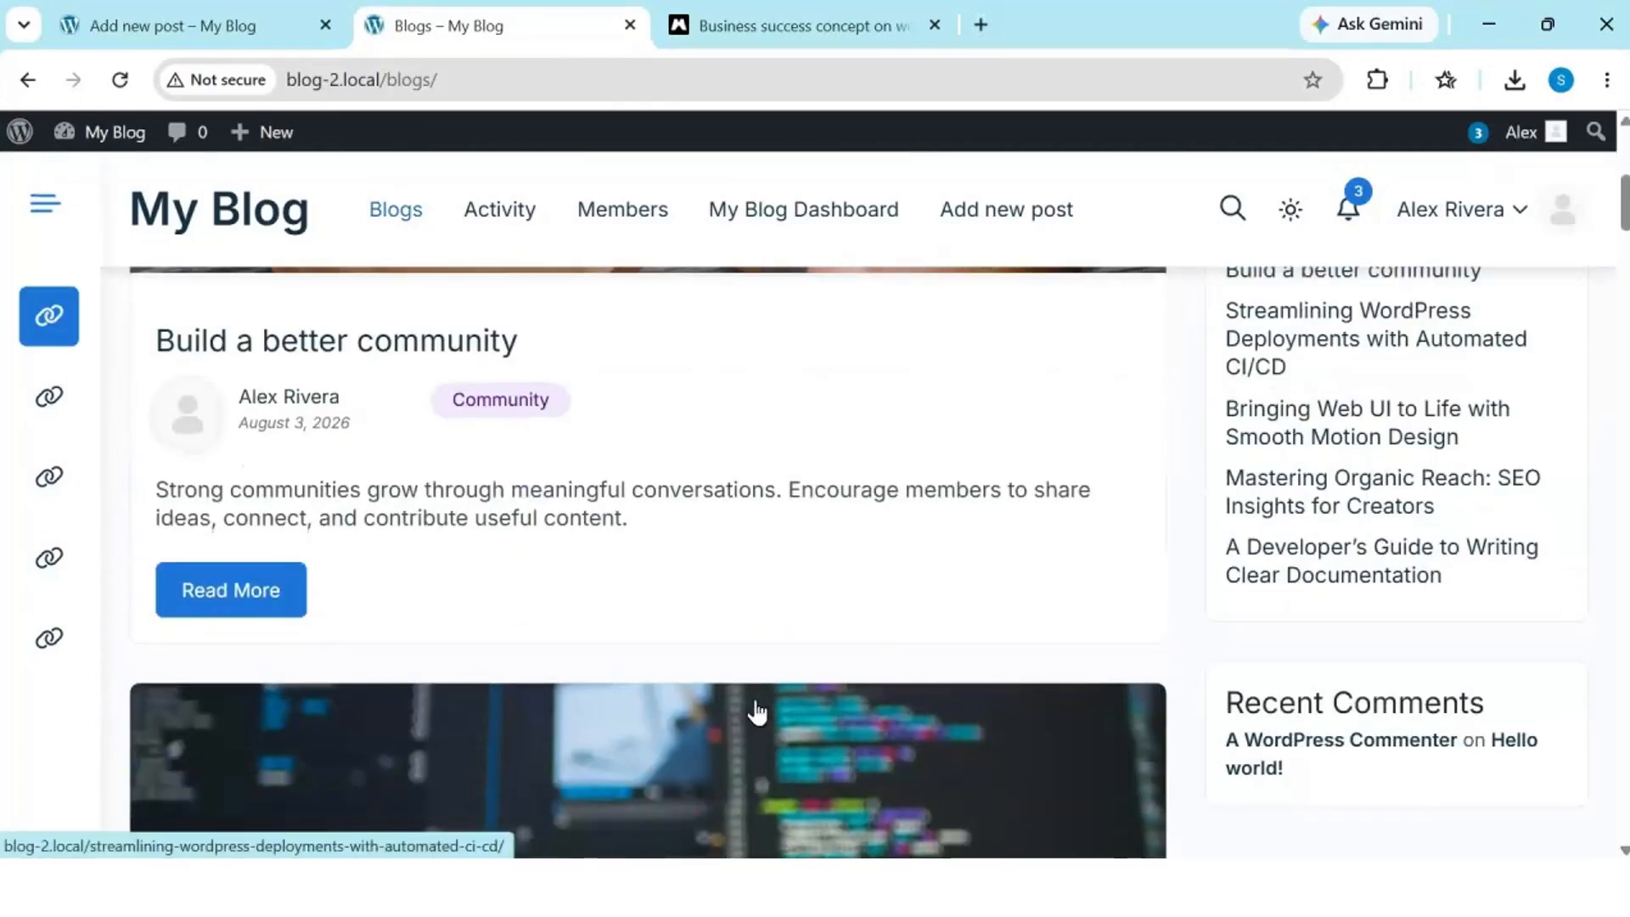
scroll(758, 712, down, 8)
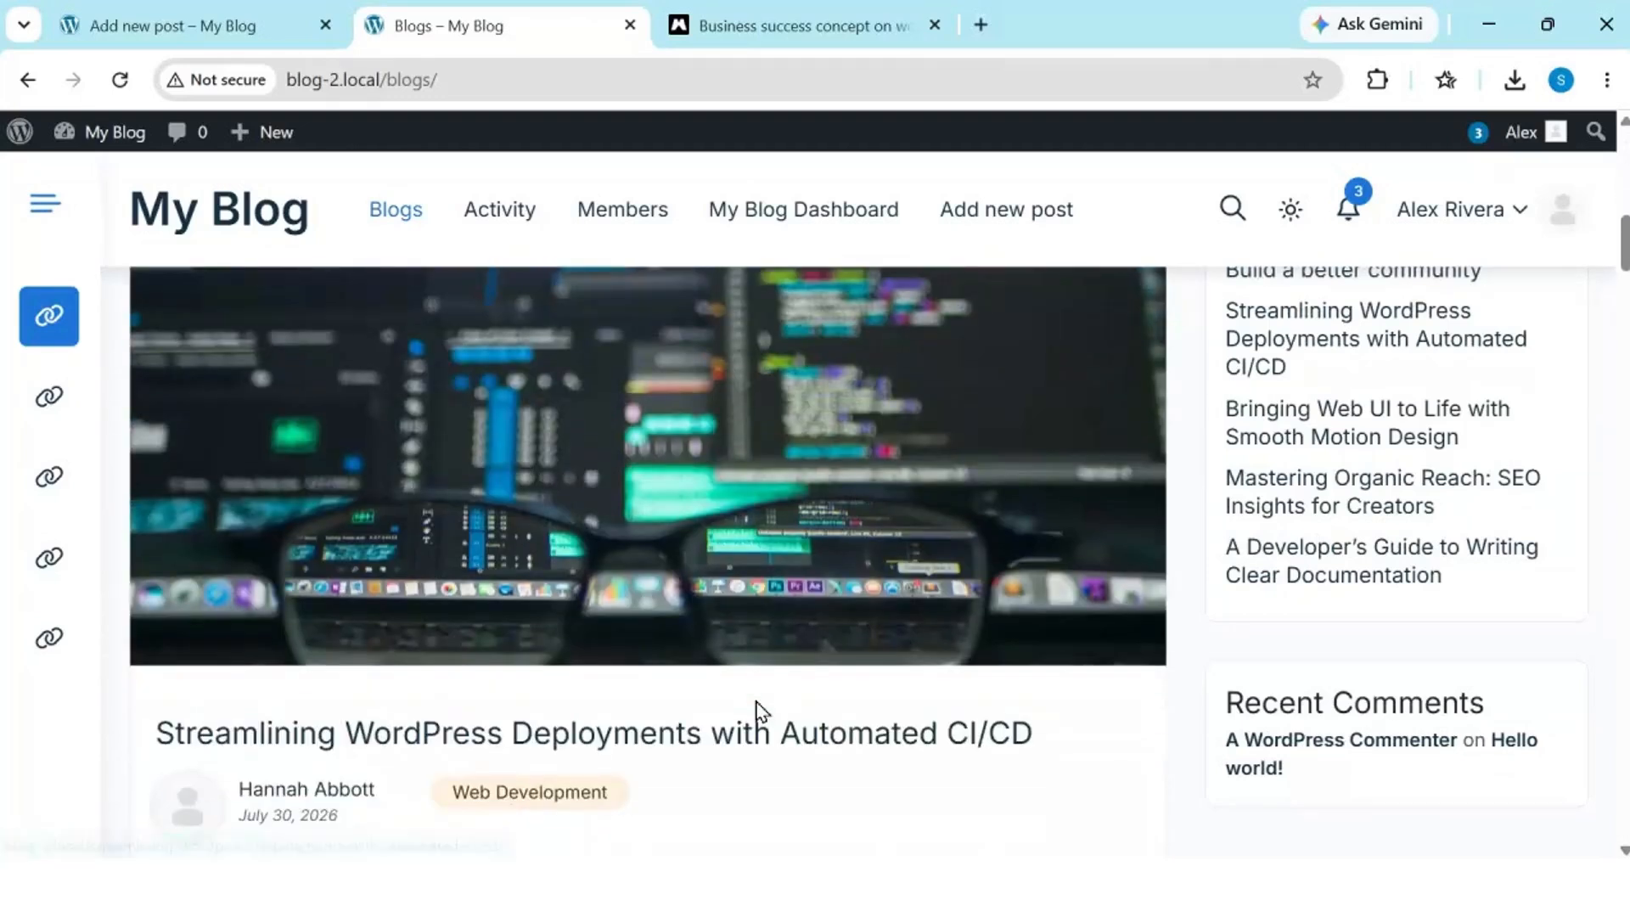
scroll(755, 711, down, 7)
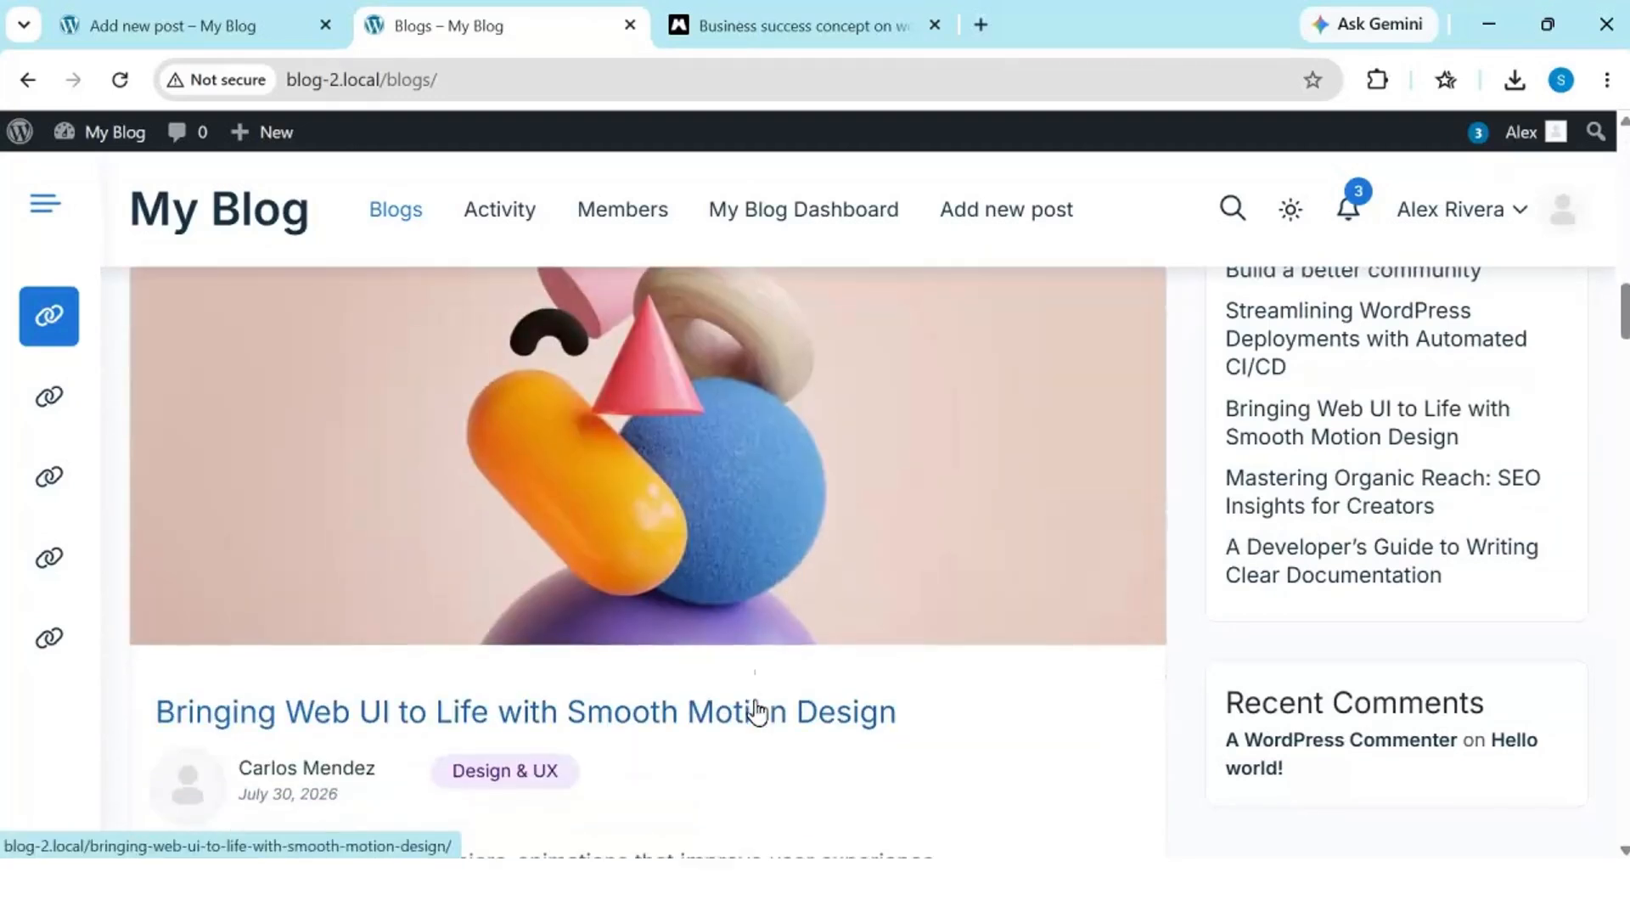
scroll(756, 701, down, 7)
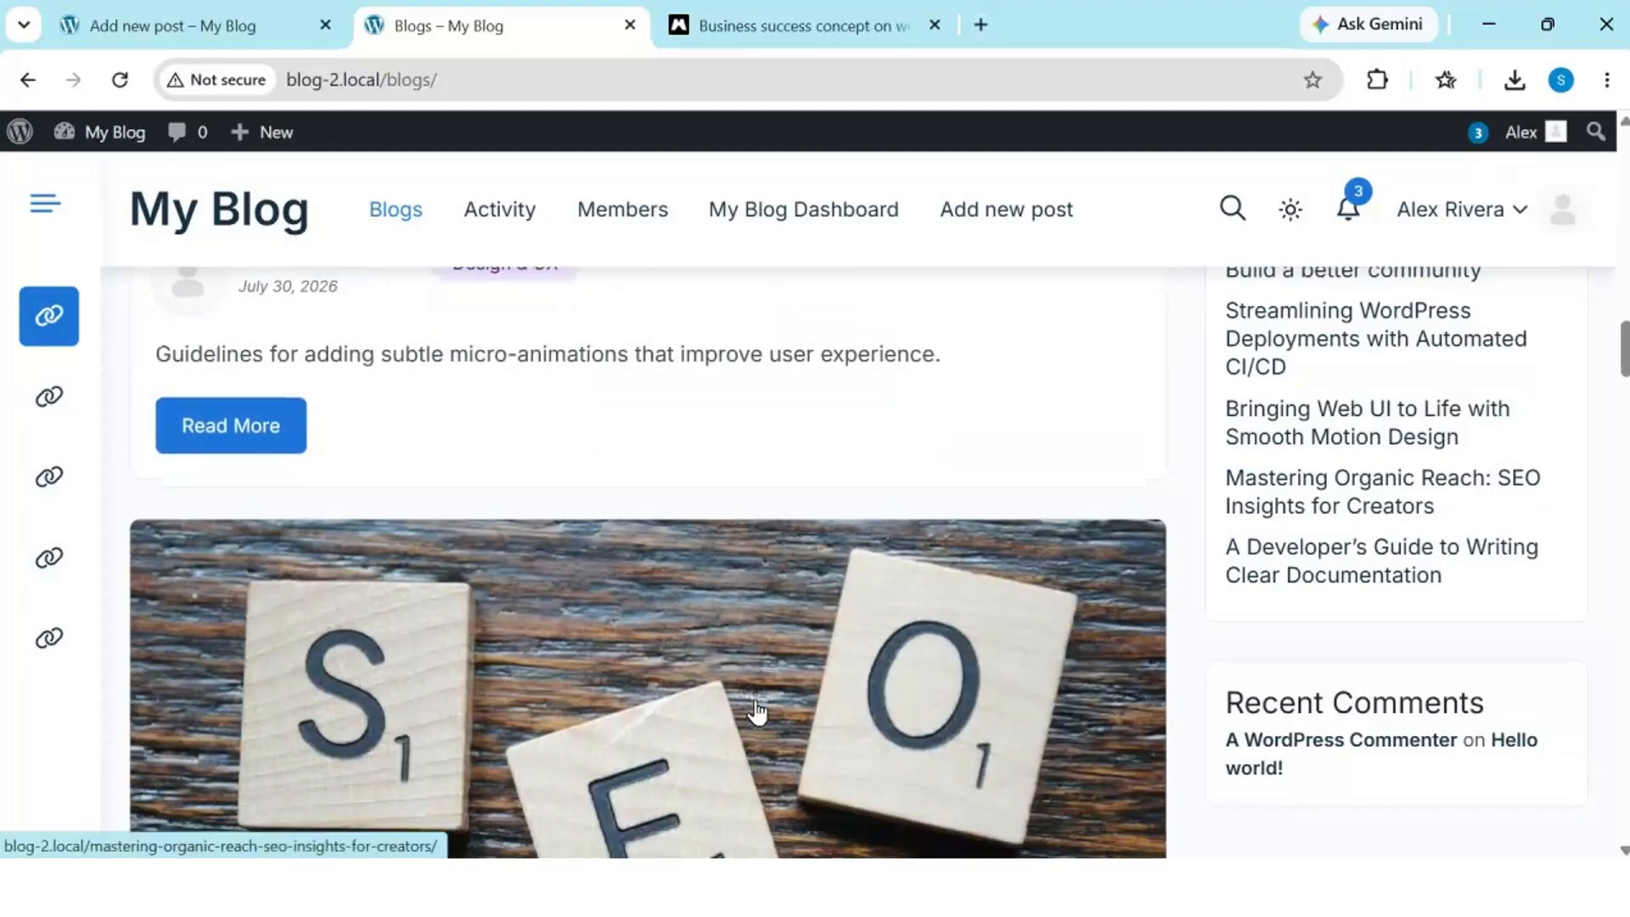
scroll(758, 711, down, 8)
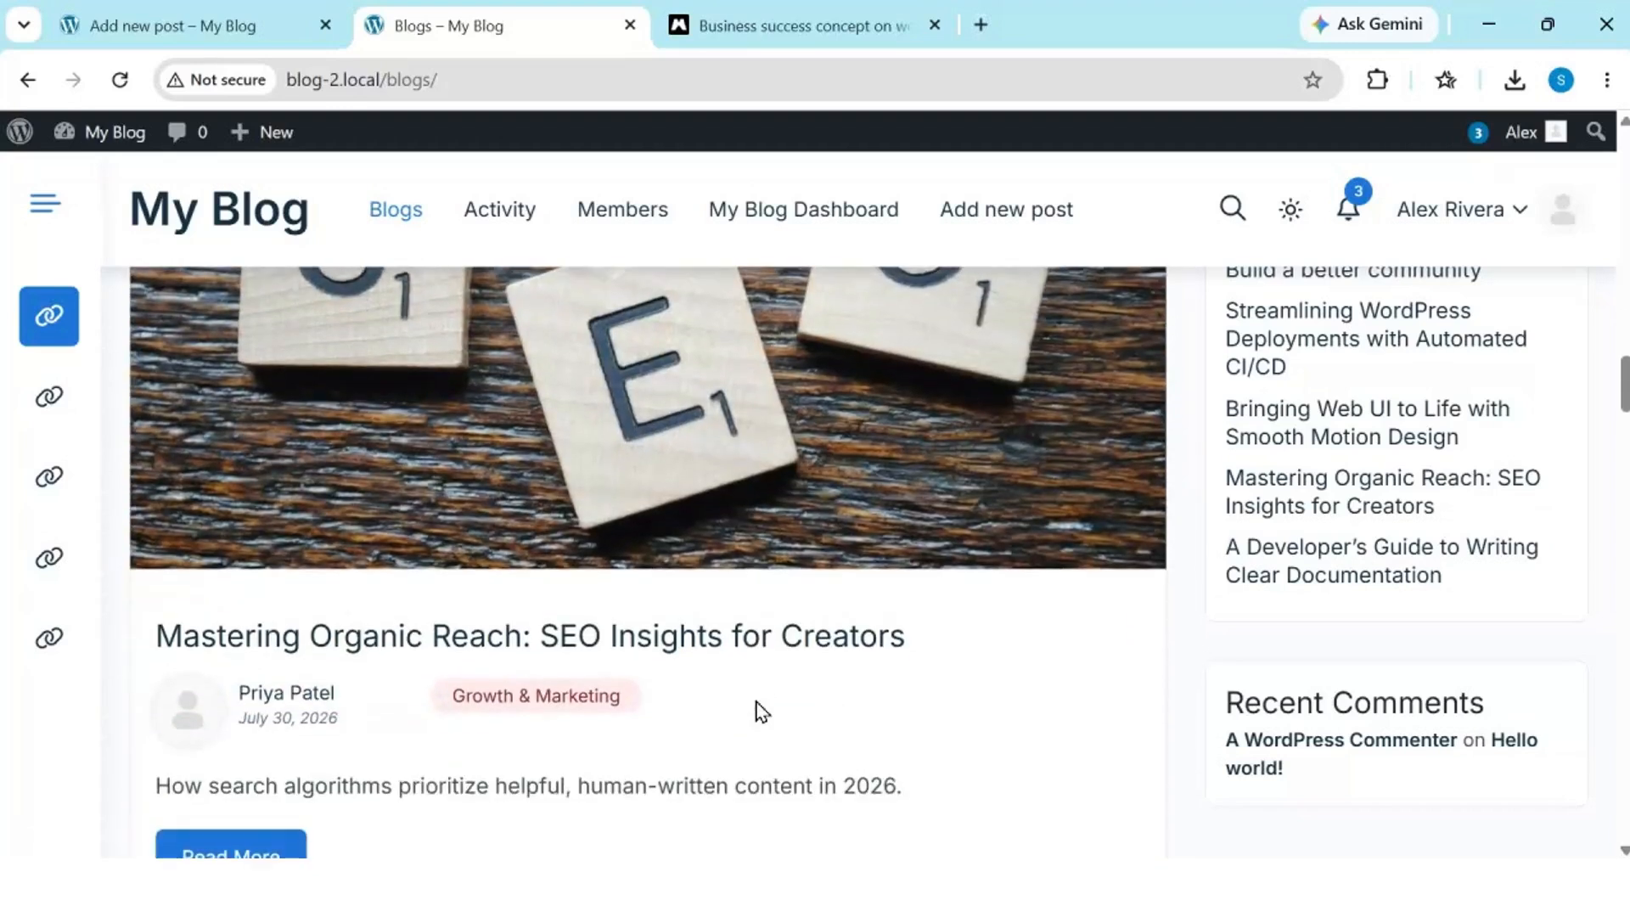
scroll(756, 711, up, 12)
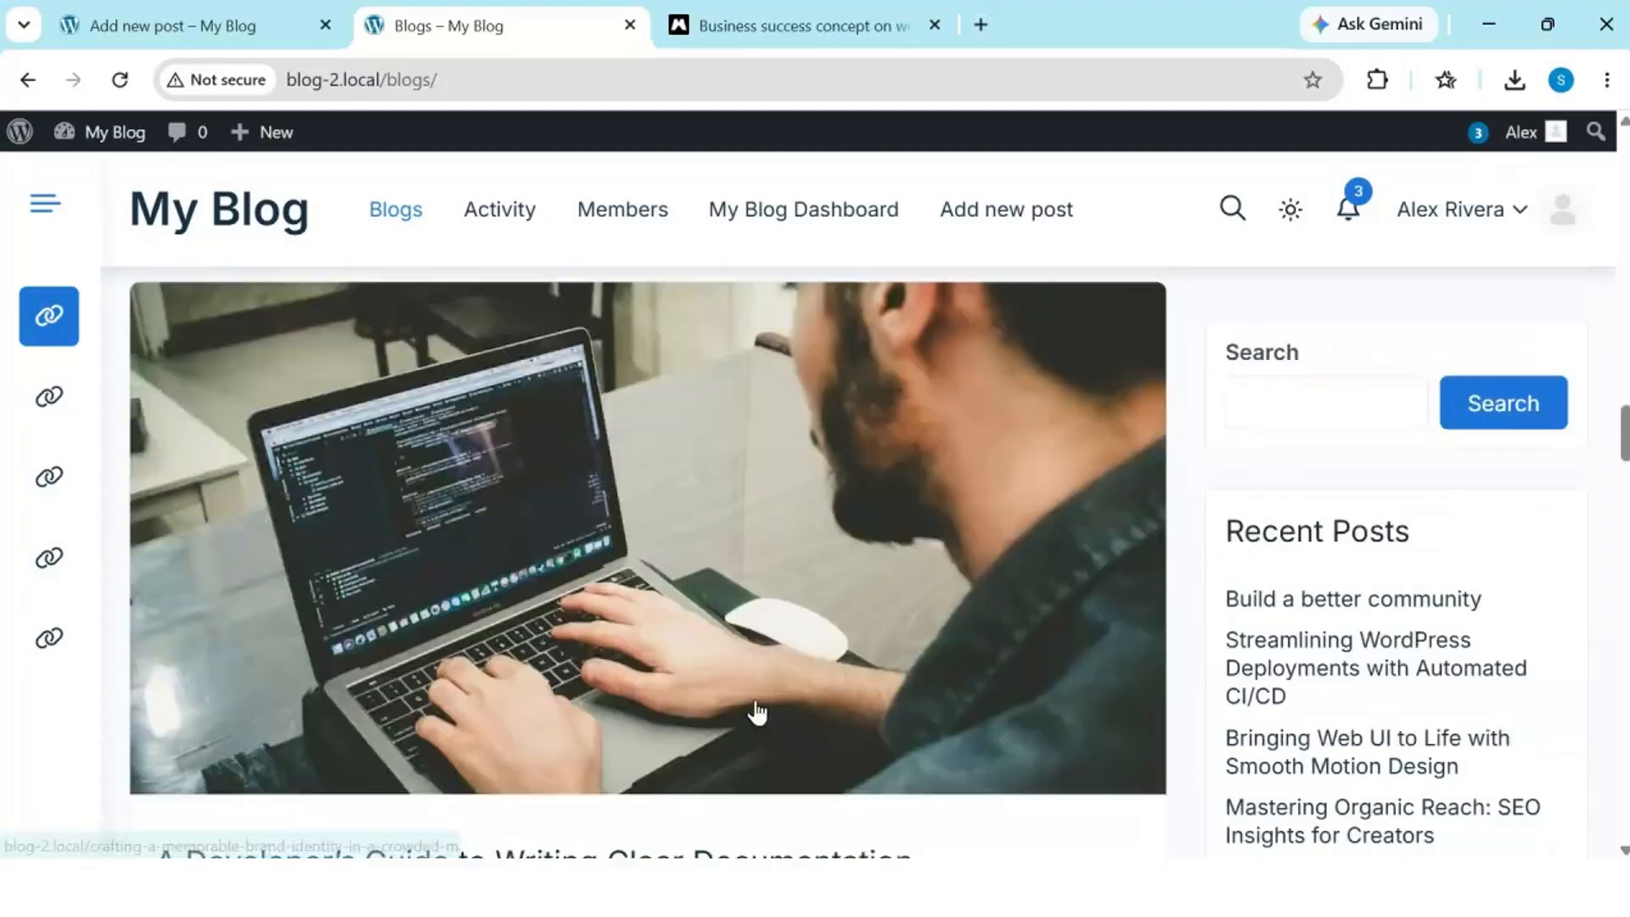